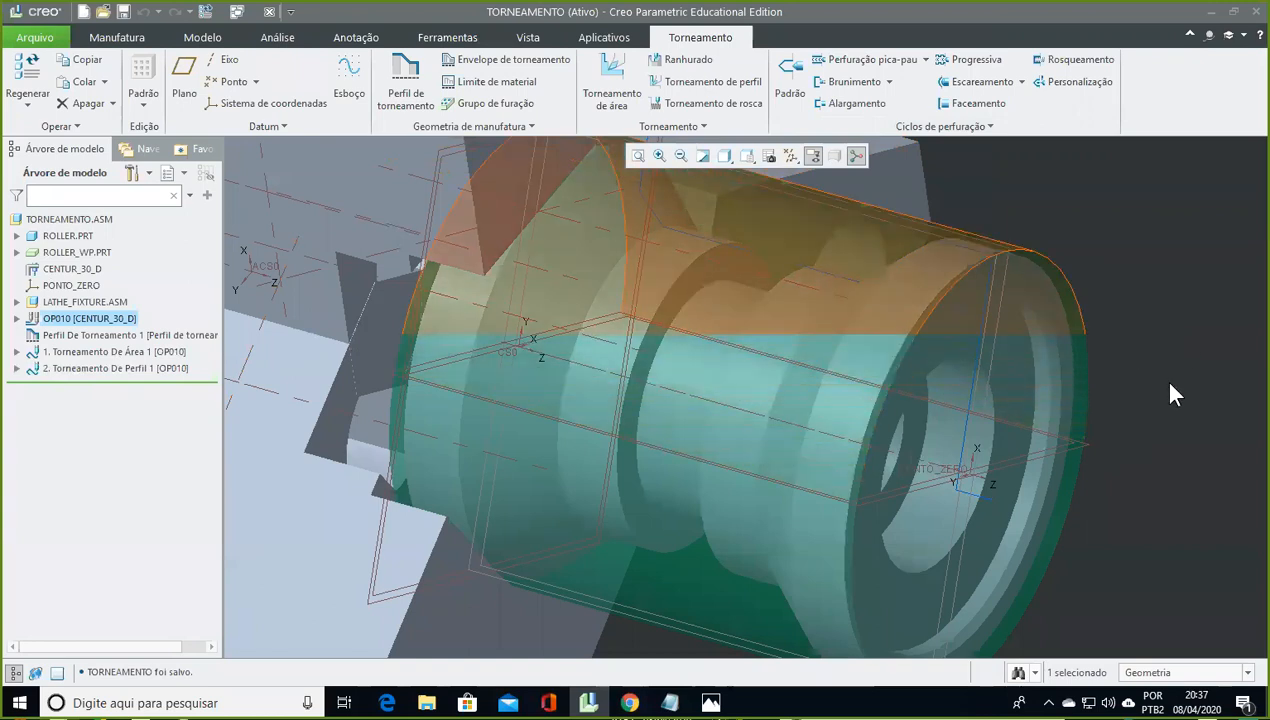
# Review the Notepad notes on auxiliary manufacturing geometry, NC sequence, tool and cutting parameters, and return to the Creo turning model
pyautogui.click(1165, 429)
pyautogui.moveTo(1165, 429)
pyautogui.mouseDown(button='middle')
pyautogui.moveTo(1104, 439)
pyautogui.moveTo(1107, 402)
pyautogui.moveTo(1086, 434)
pyautogui.moveTo(1100, 442)
pyautogui.moveTo(1161, 419)
pyautogui.mouseUp(button='middle')
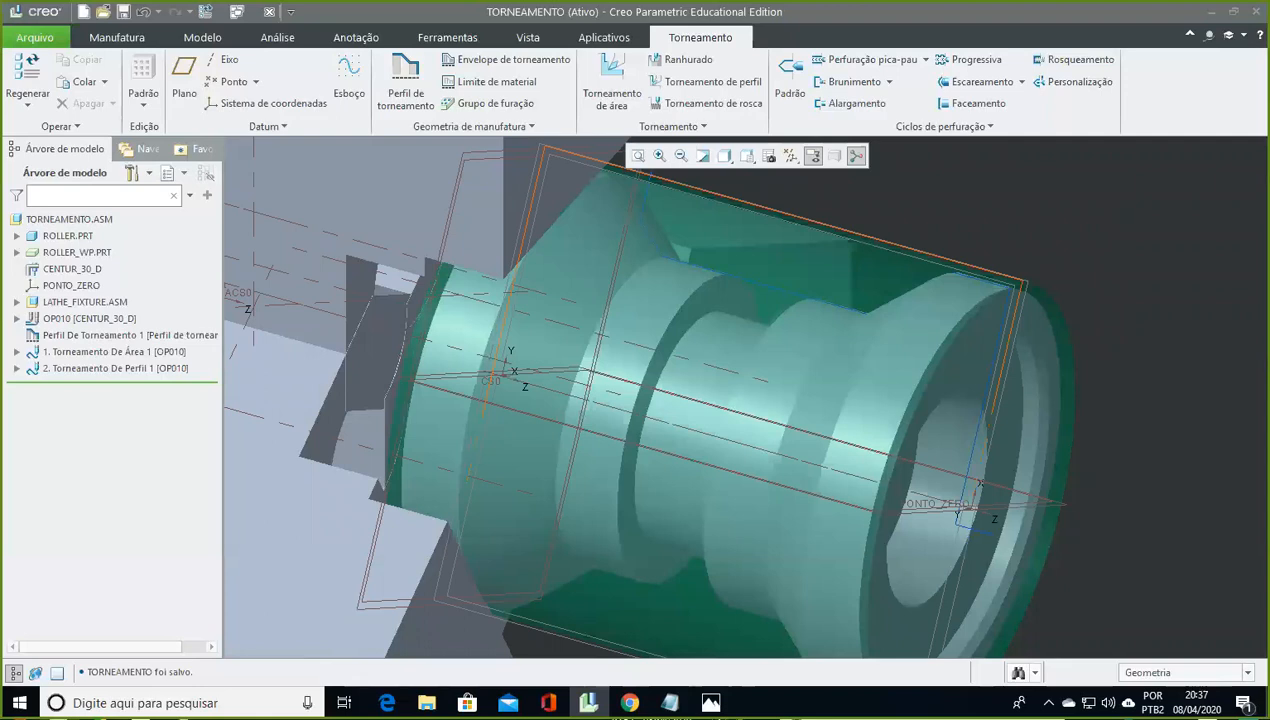
pyautogui.moveTo(669, 702)
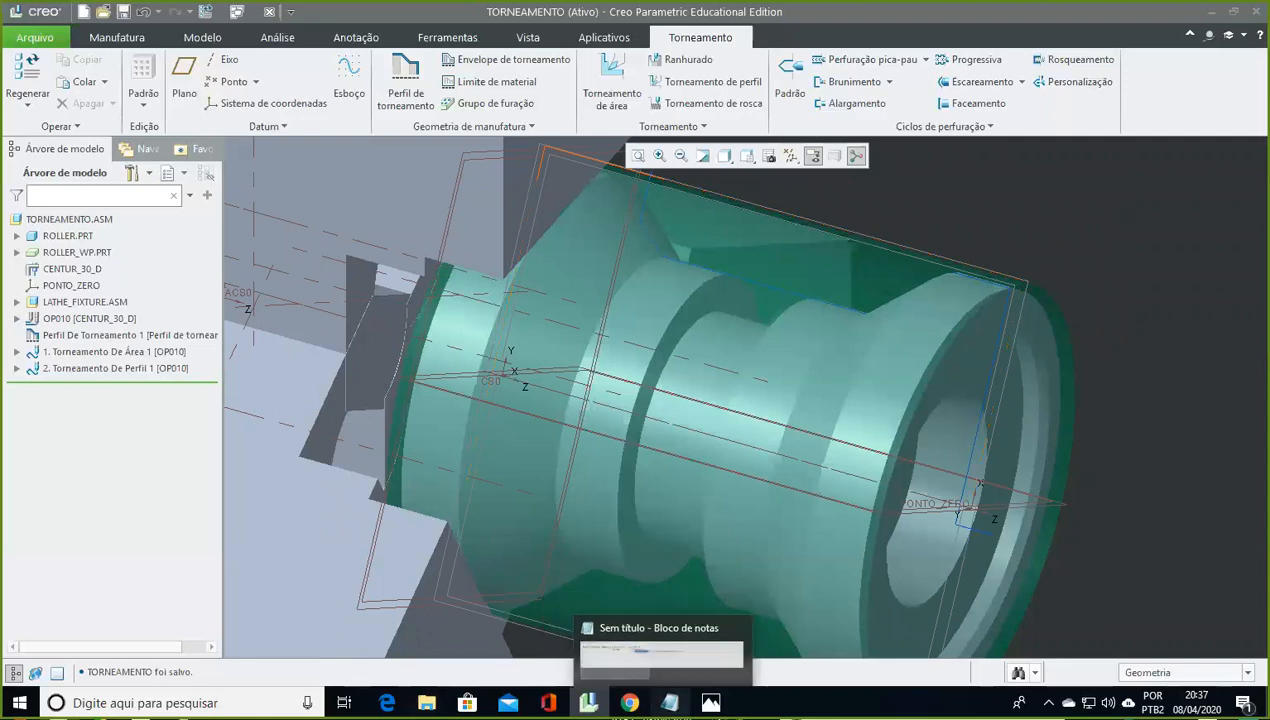
pyautogui.click(657, 648)
pyautogui.click(190, 300)
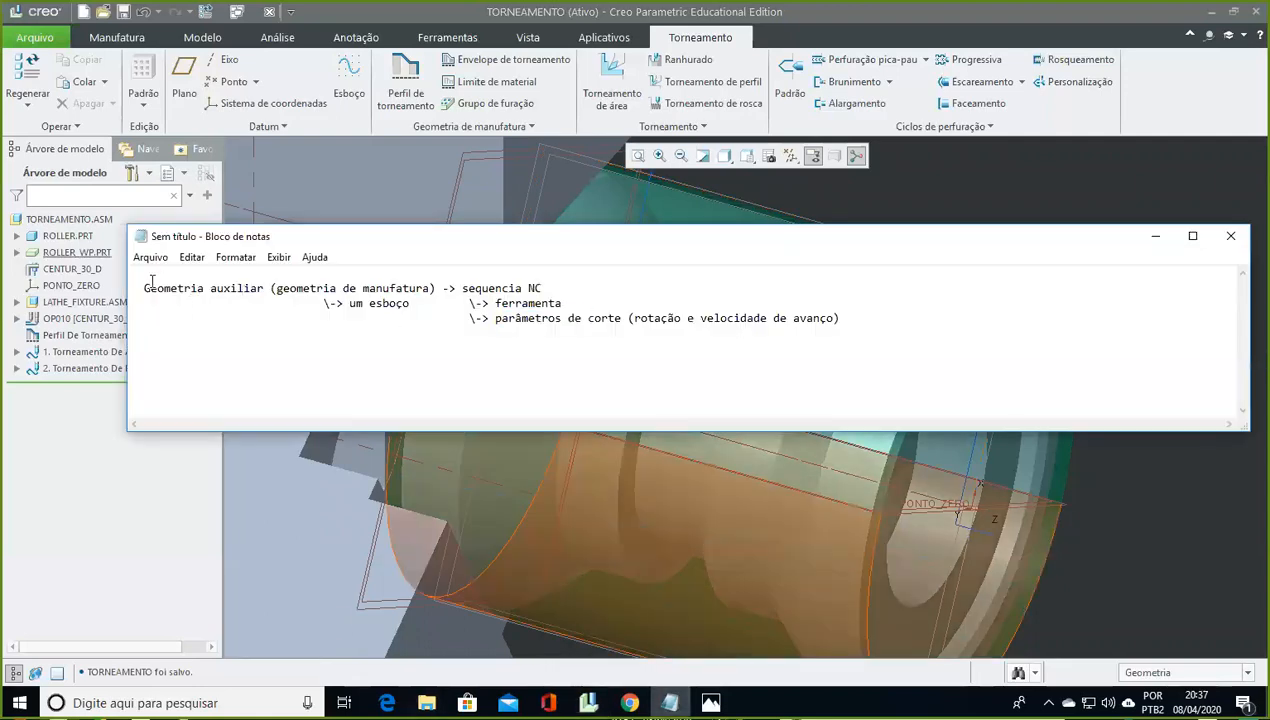
pyautogui.moveTo(144, 288); pyautogui.dragTo(436, 289)
pyautogui.moveTo(327, 303); pyautogui.dragTo(596, 330)
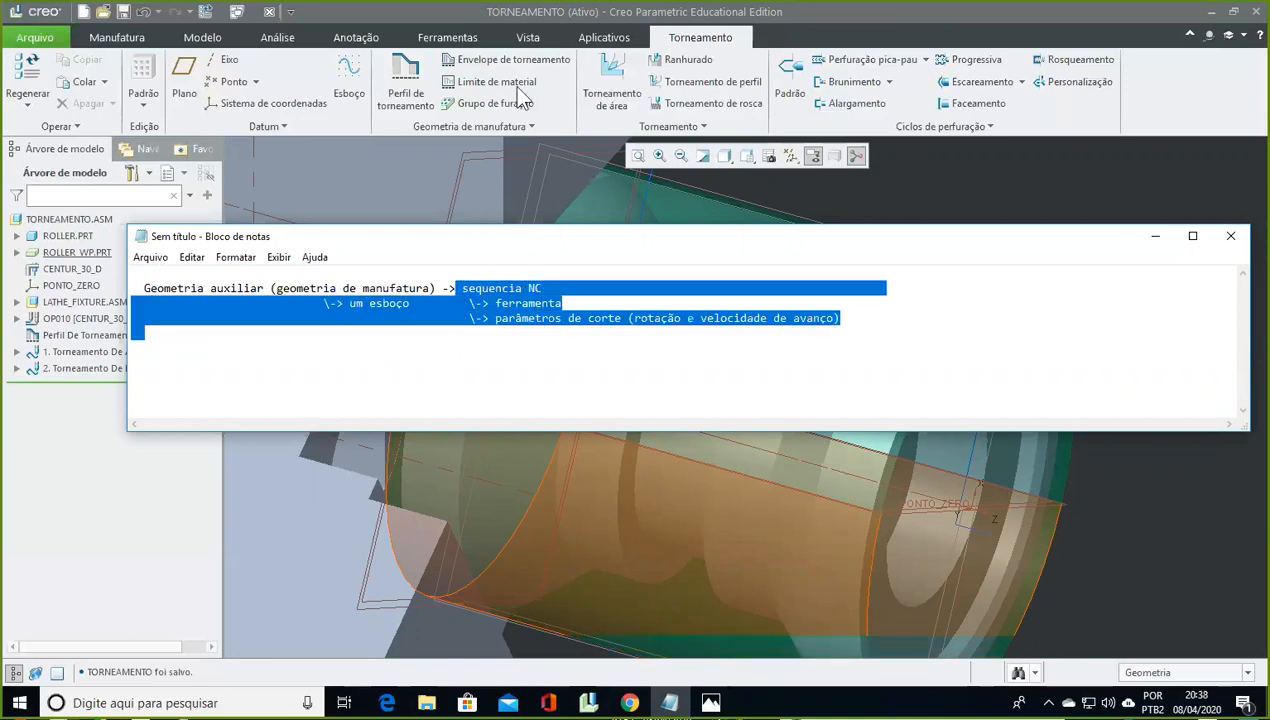
pyautogui.click(537, 19)
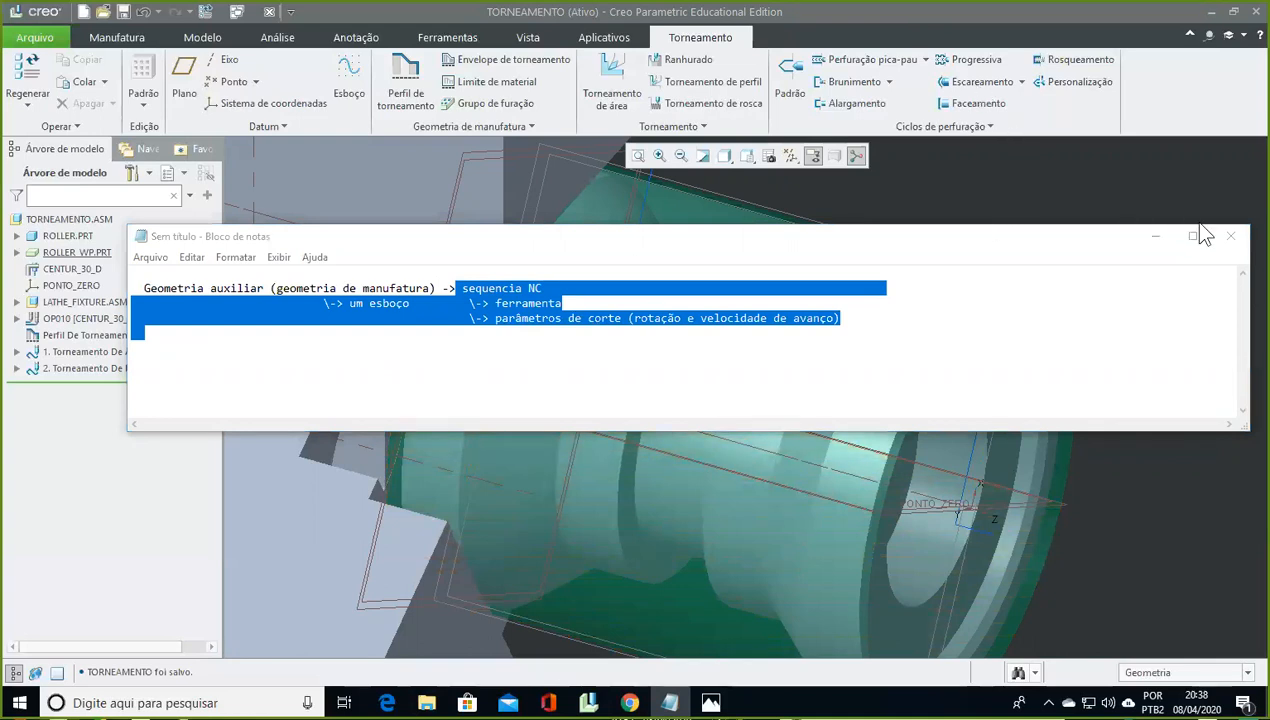
pyautogui.click(1150, 222)
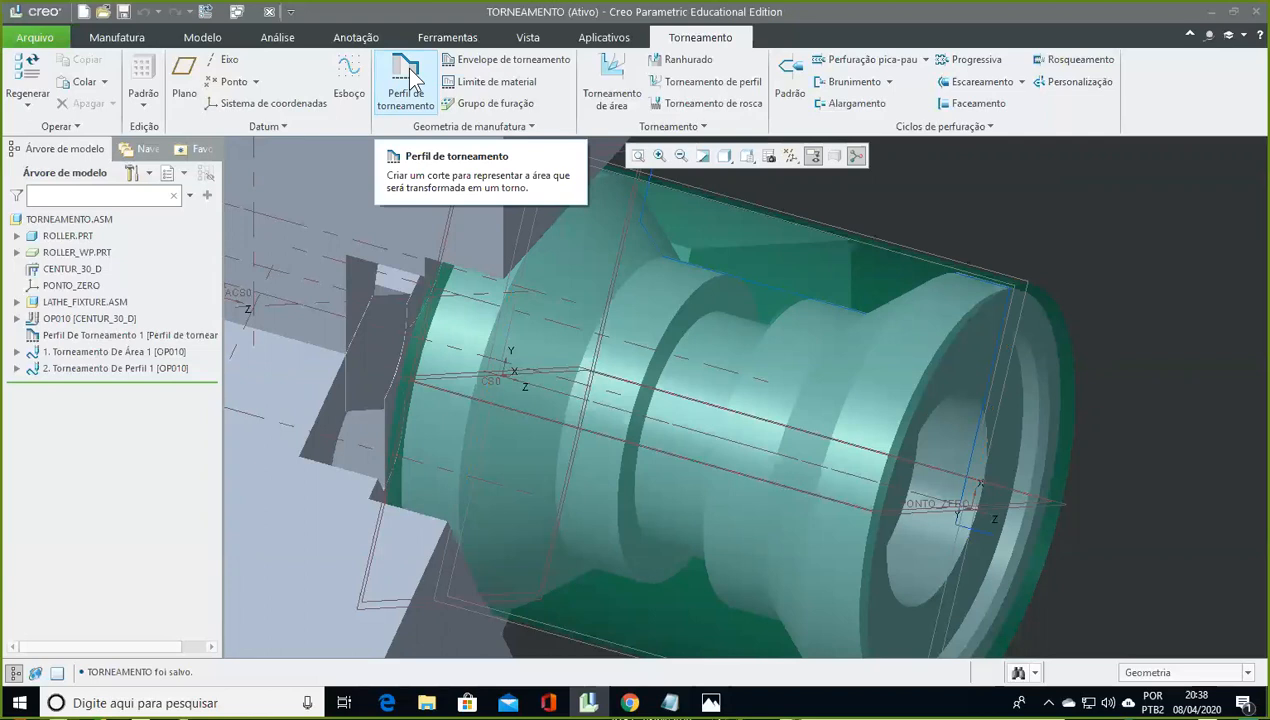
# Start a turning profile placed on the PONTO_ZERO coordinate system, define it by sketch, and enter the sketch with the default orientation
pyautogui.click(408, 80)
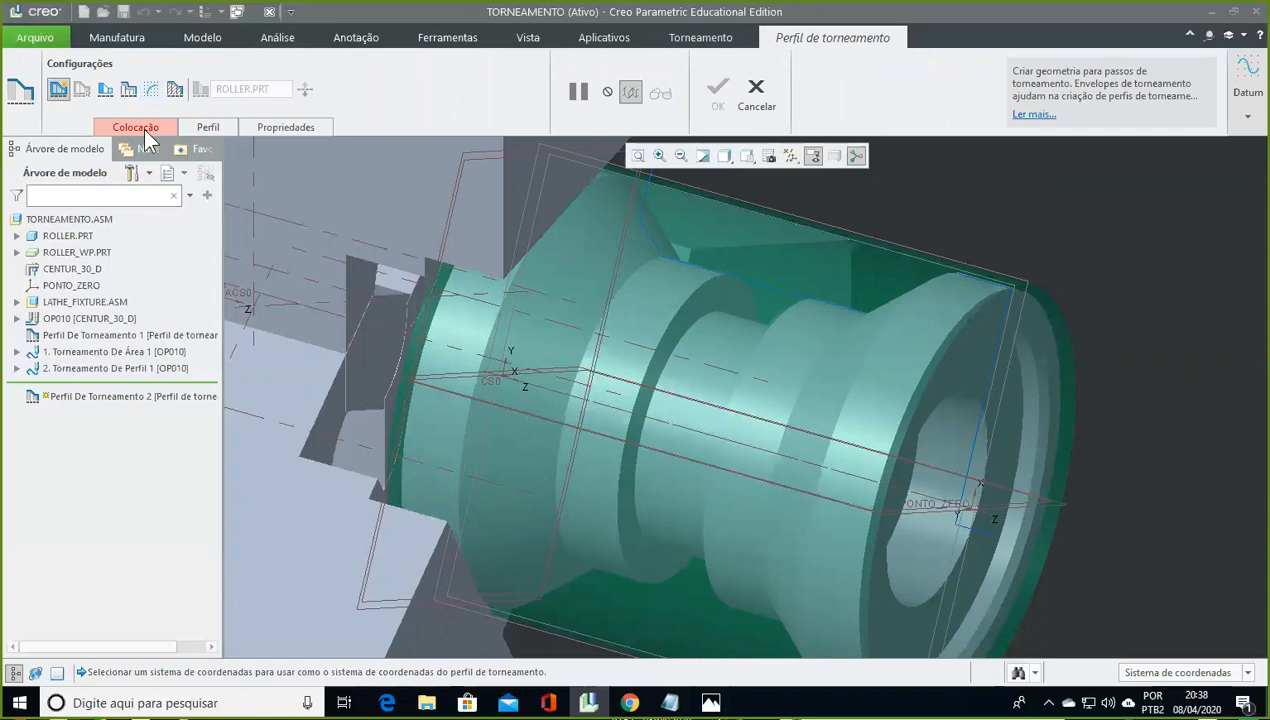
pyautogui.click(940, 506)
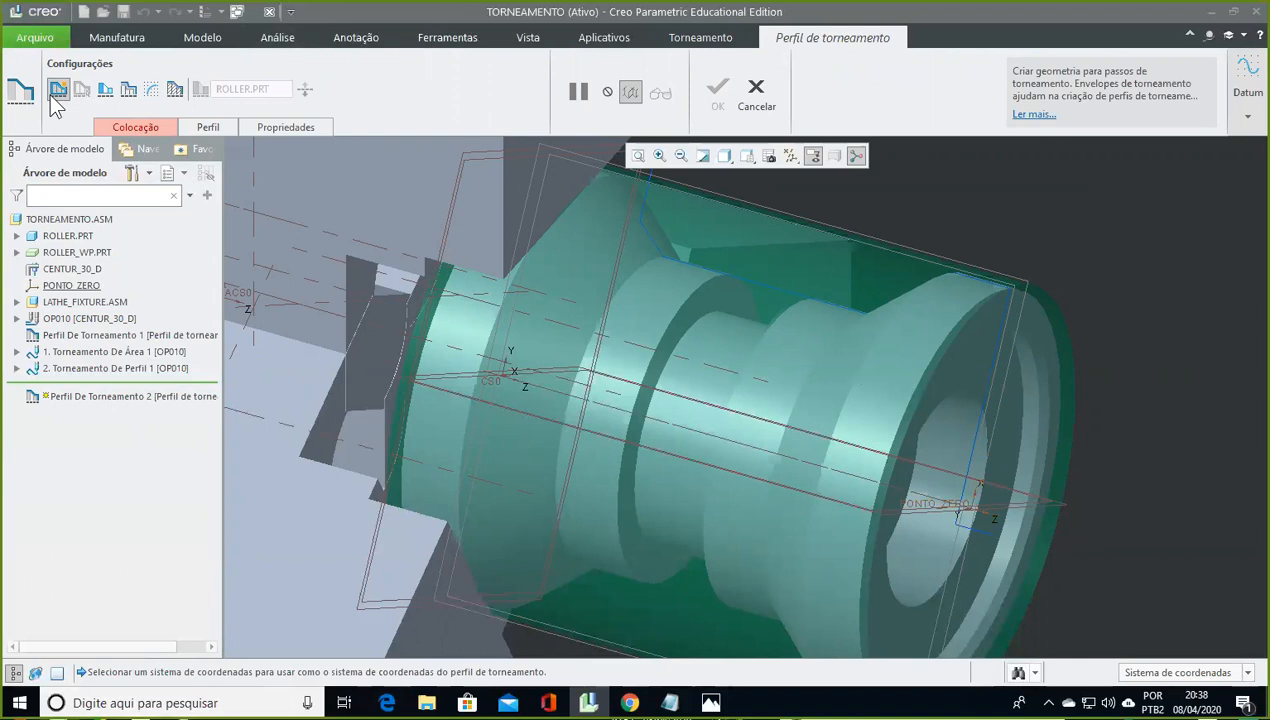
pyautogui.click(55, 92)
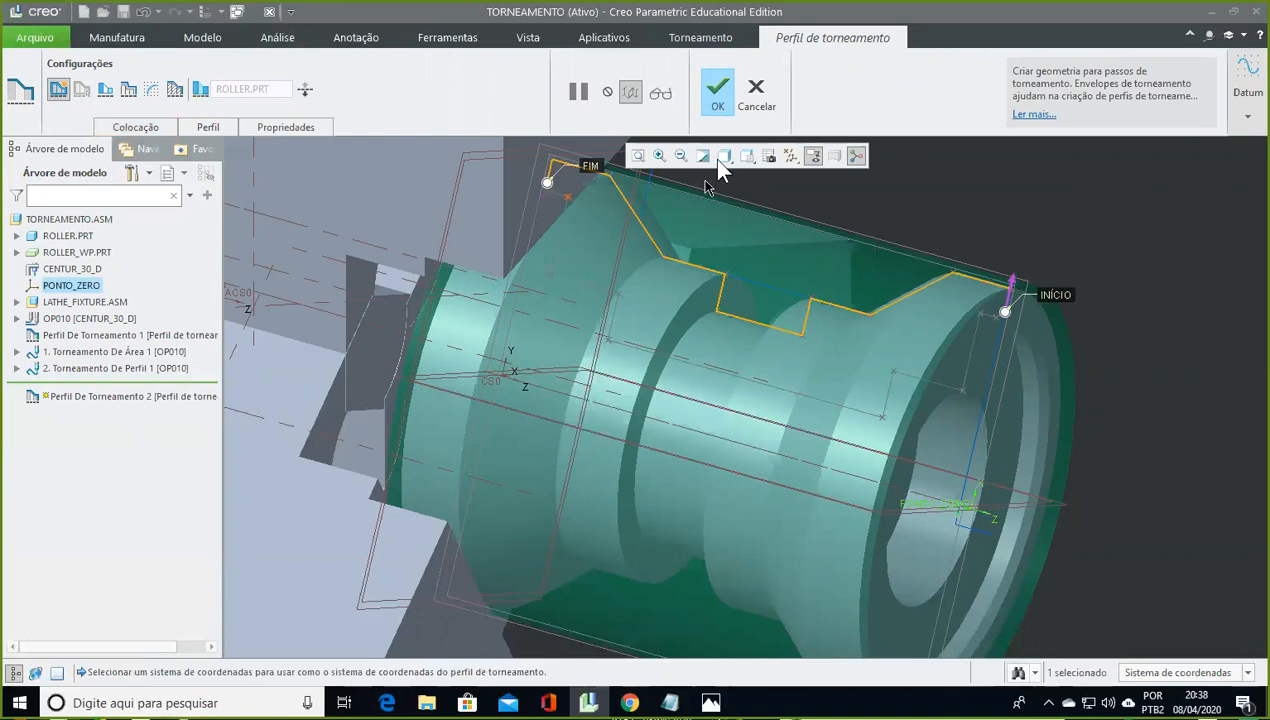
pyautogui.click(150, 89)
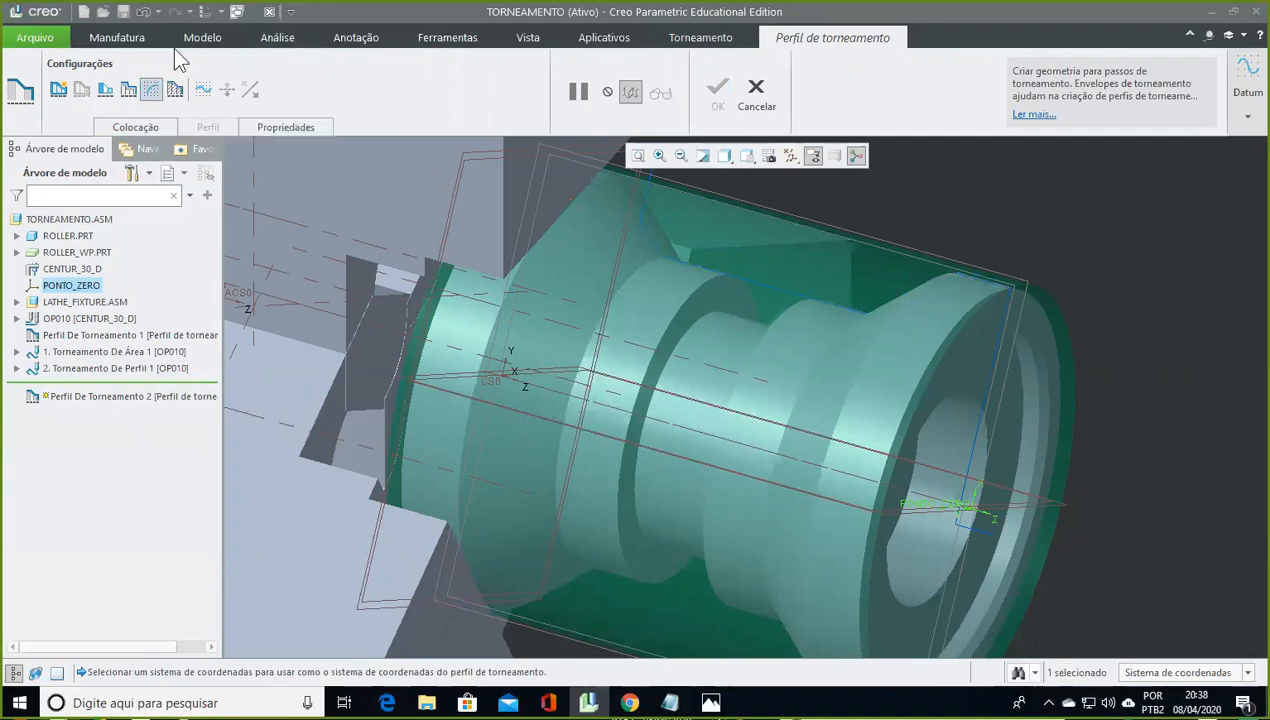
pyautogui.click(204, 90)
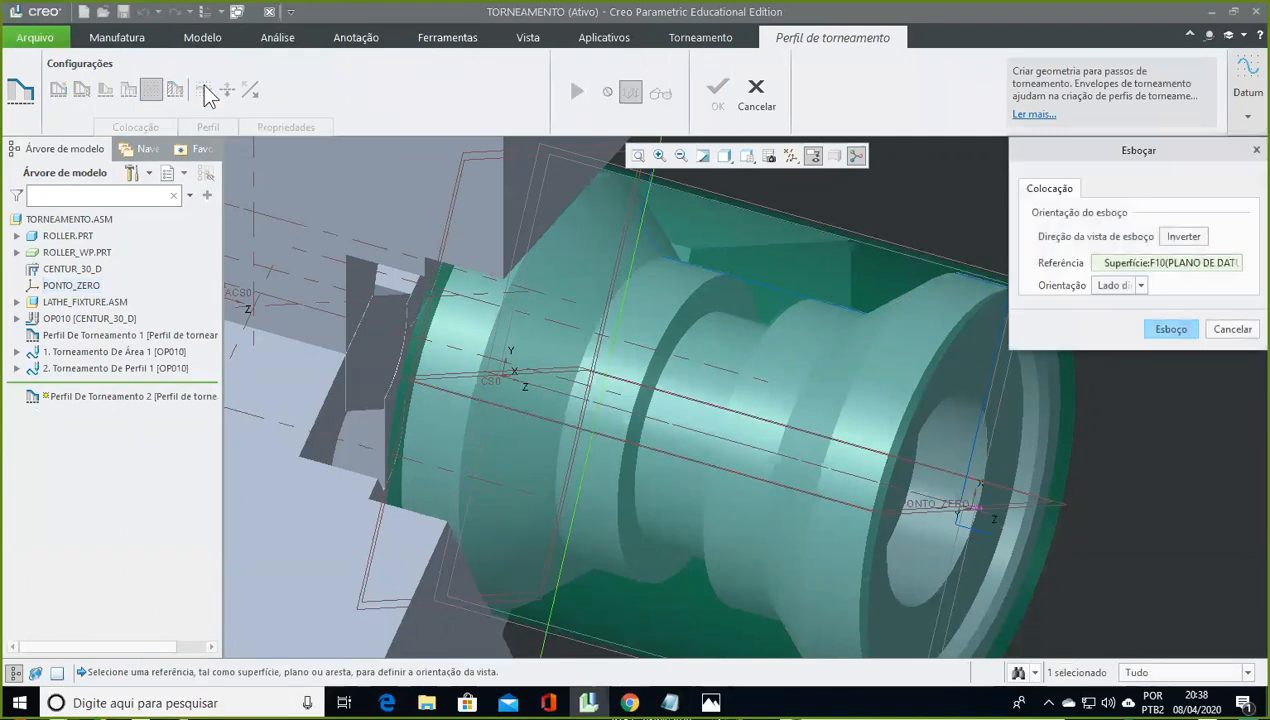
pyautogui.moveTo(1101, 151); pyautogui.dragTo(1064, 149)
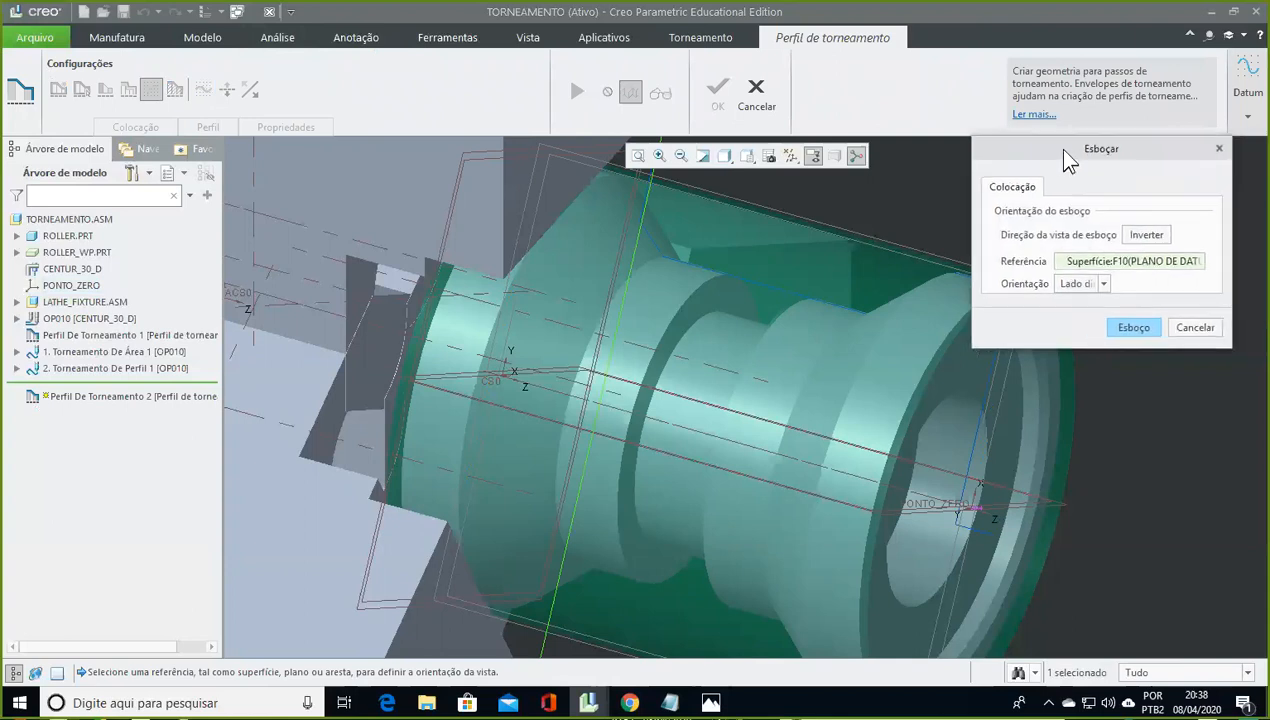
pyautogui.click(1134, 329)
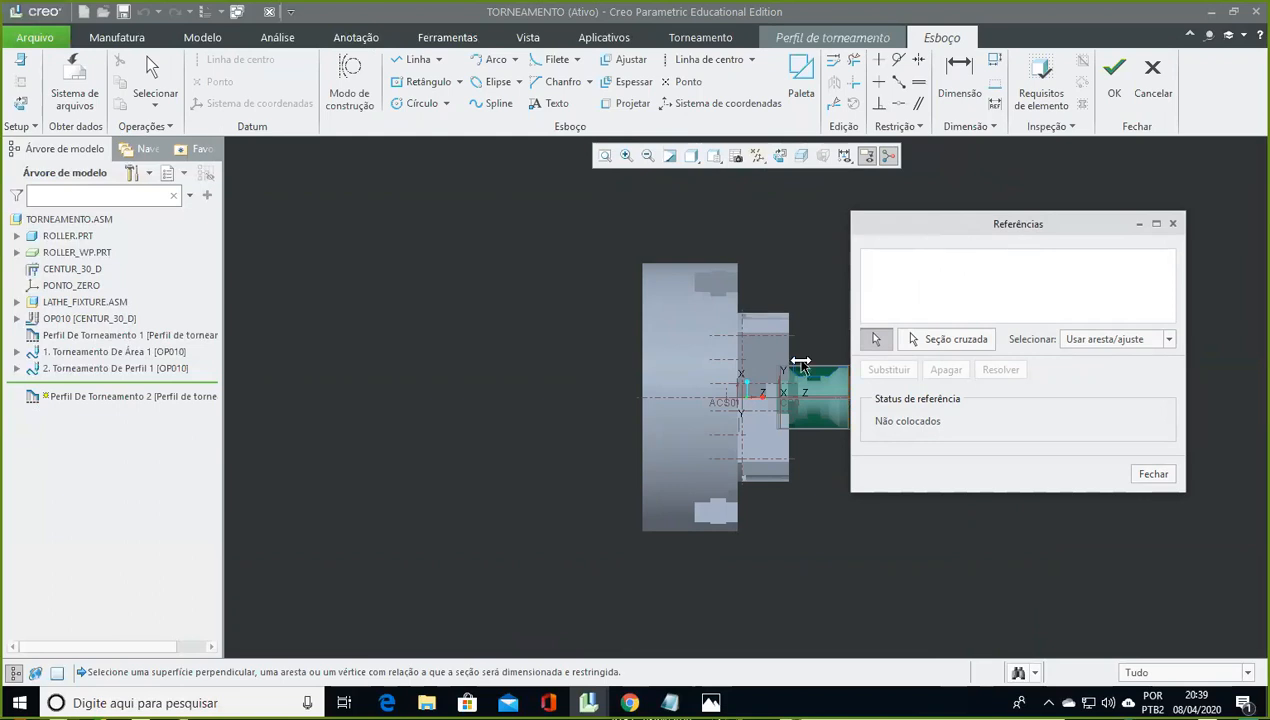
# Add the roller groove's two side walls and its floor as sketch references
pyautogui.keyDown('shift'); pyautogui.moveTo(819, 341); pyautogui.dragTo(862, 332, button='middle'); pyautogui.keyUp('shift')
pyautogui.scroll(5, 658, 357)
pyautogui.keyDown('shift'); pyautogui.moveTo(660, 367); pyautogui.dragTo(663, 215, button='middle'); pyautogui.keyUp('shift')
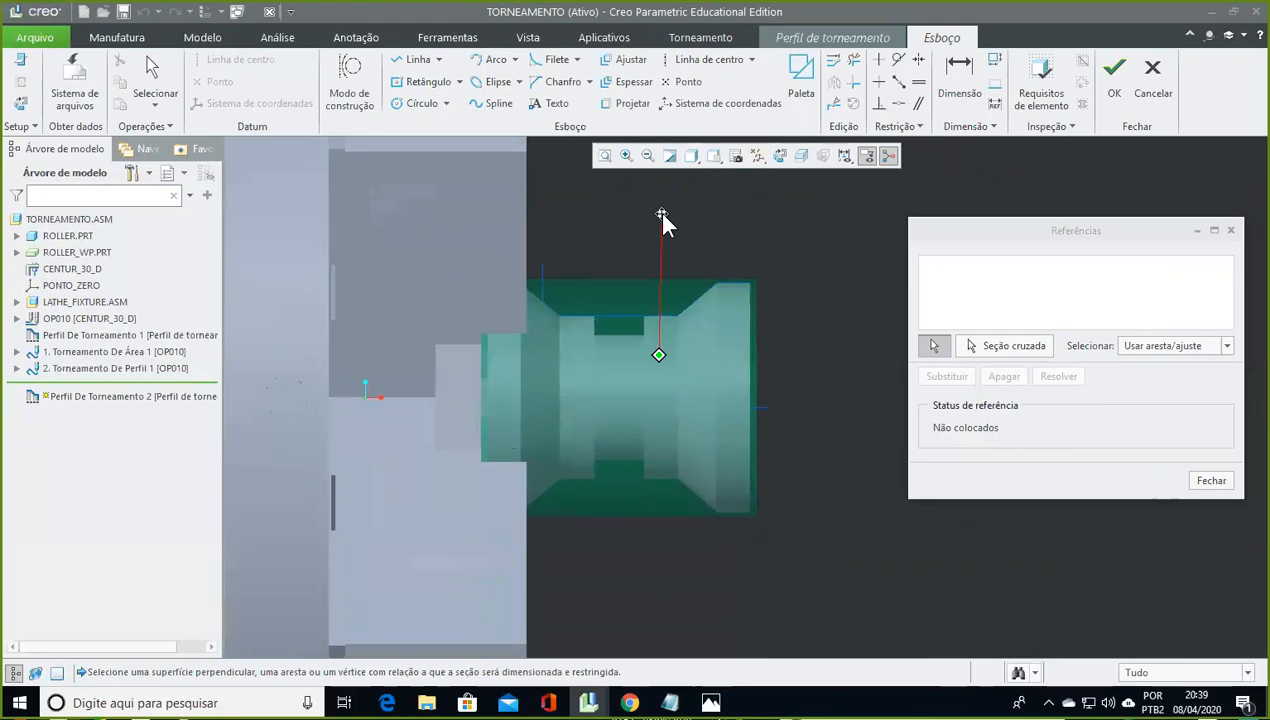
pyautogui.scroll(5, 627, 264)
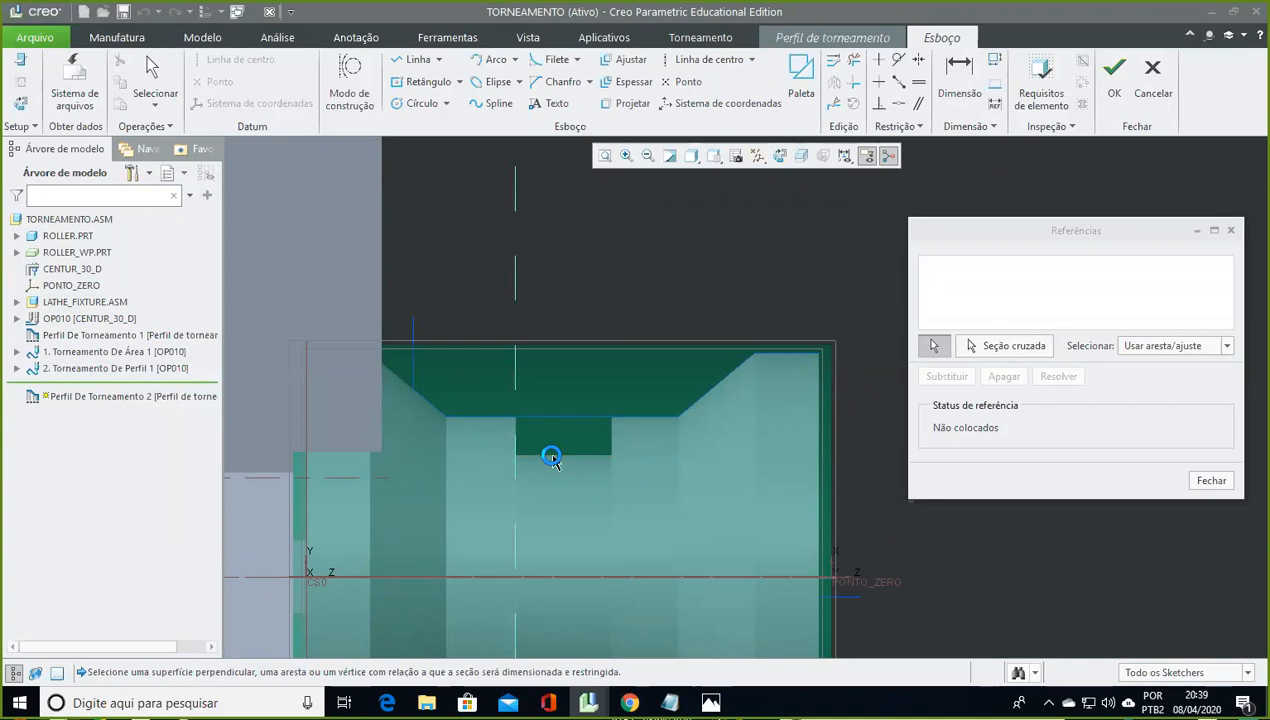
pyautogui.click(552, 457)
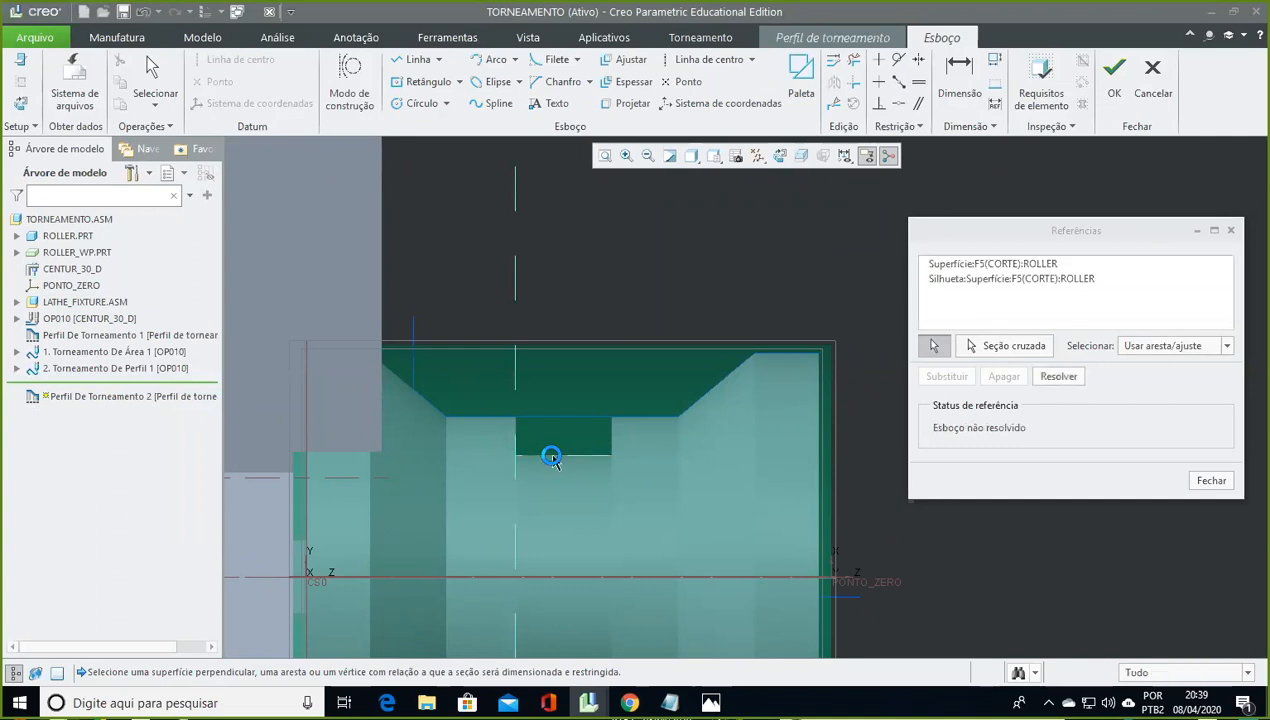
pyautogui.click(611, 429)
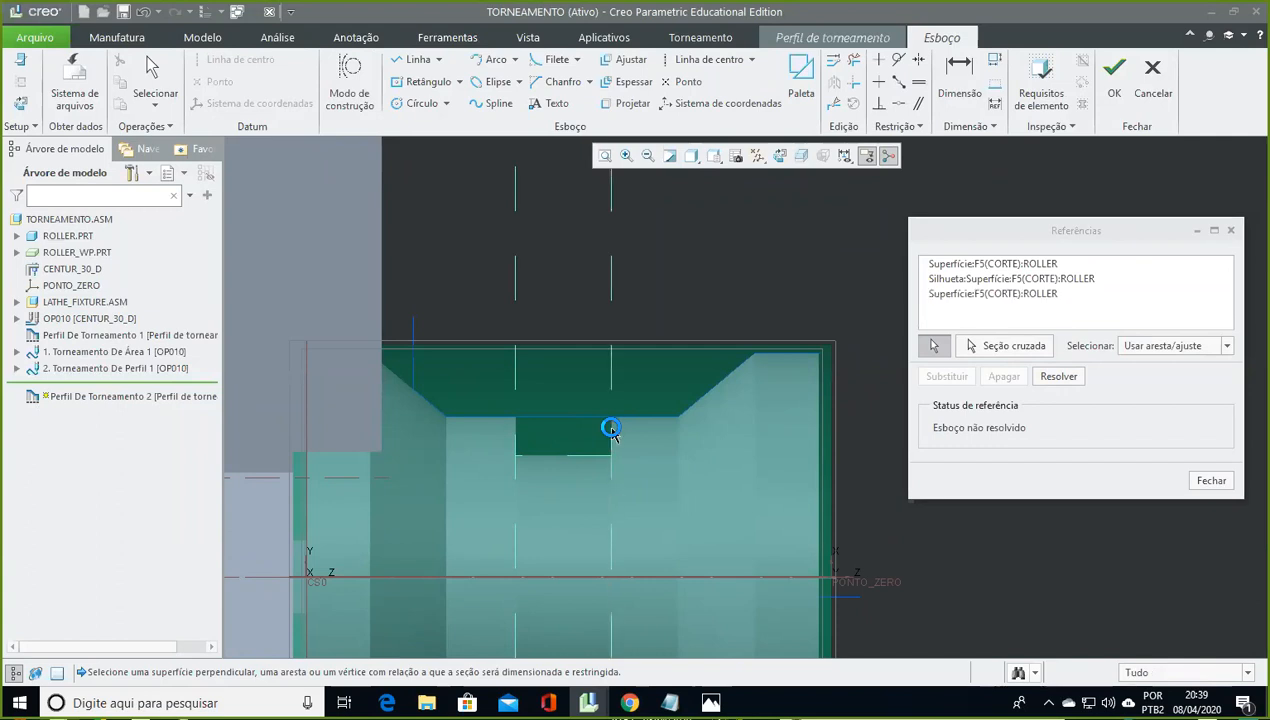
pyautogui.click(1211, 481)
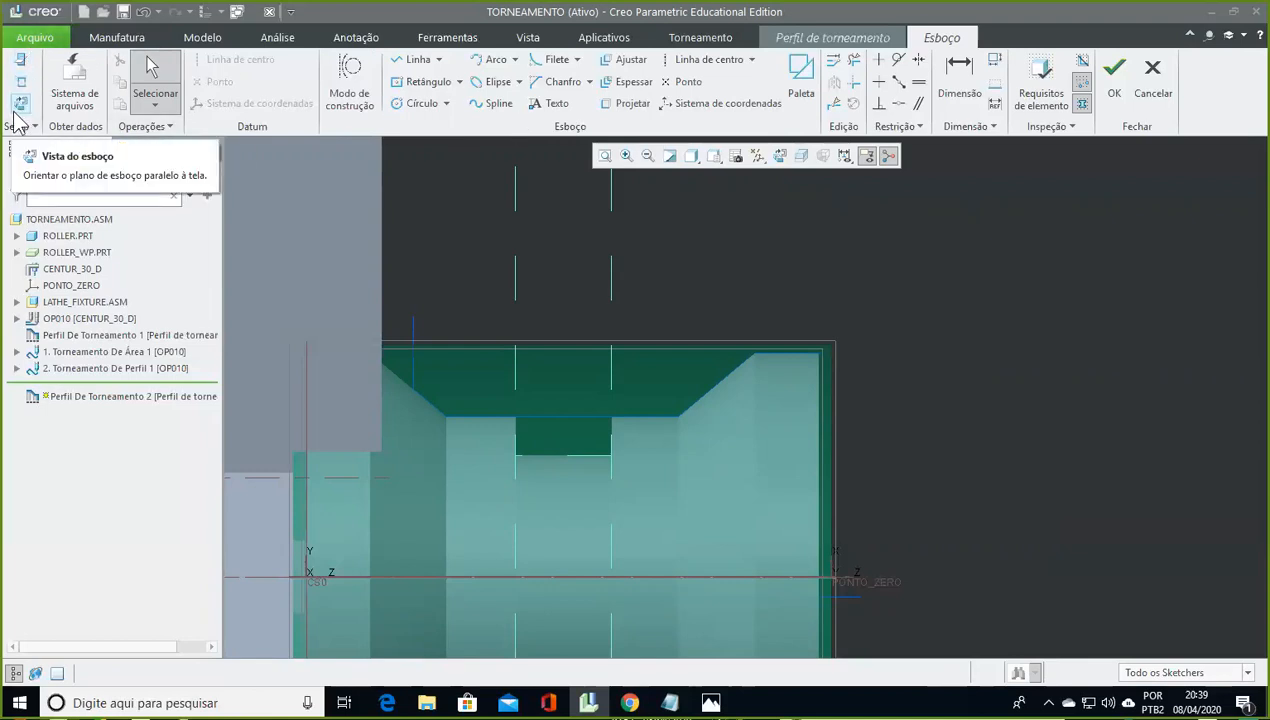
# Sketch an open three-line chain along the groove's side walls and floor, with legs about 12.3 and 10.9 mm reaching above the stock
pyautogui.click(415, 59)
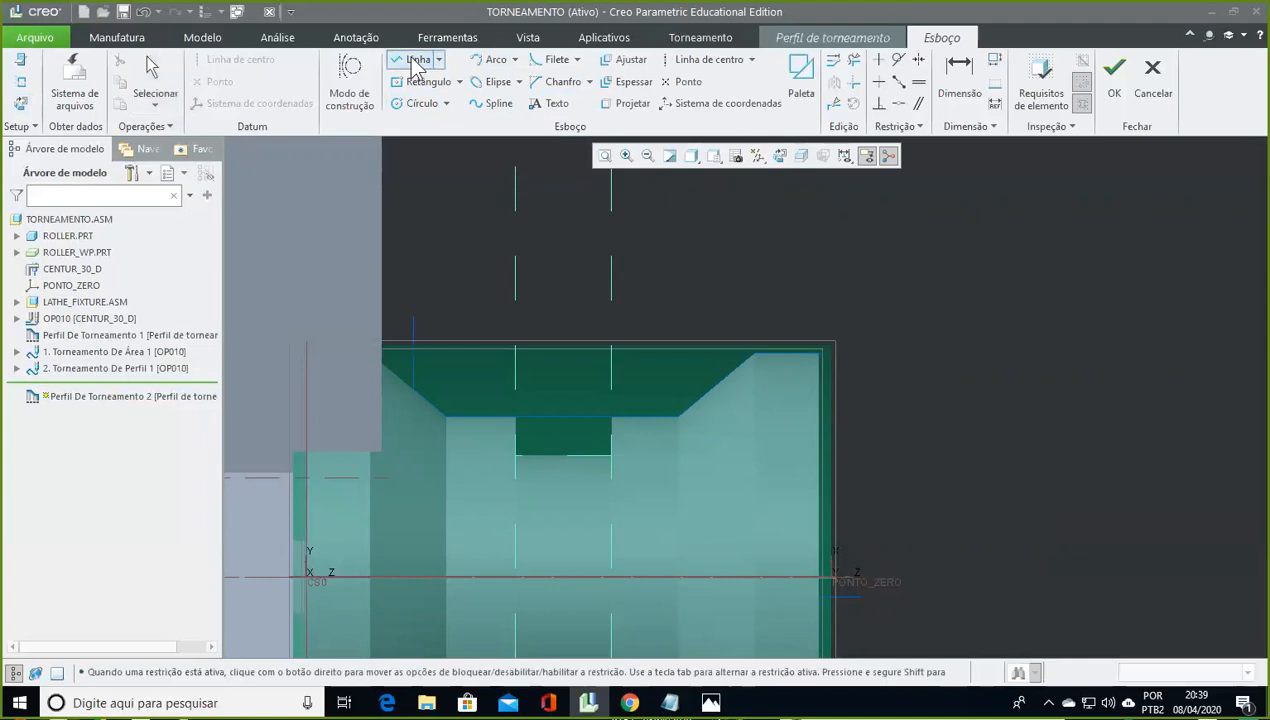
pyautogui.click(611, 298)
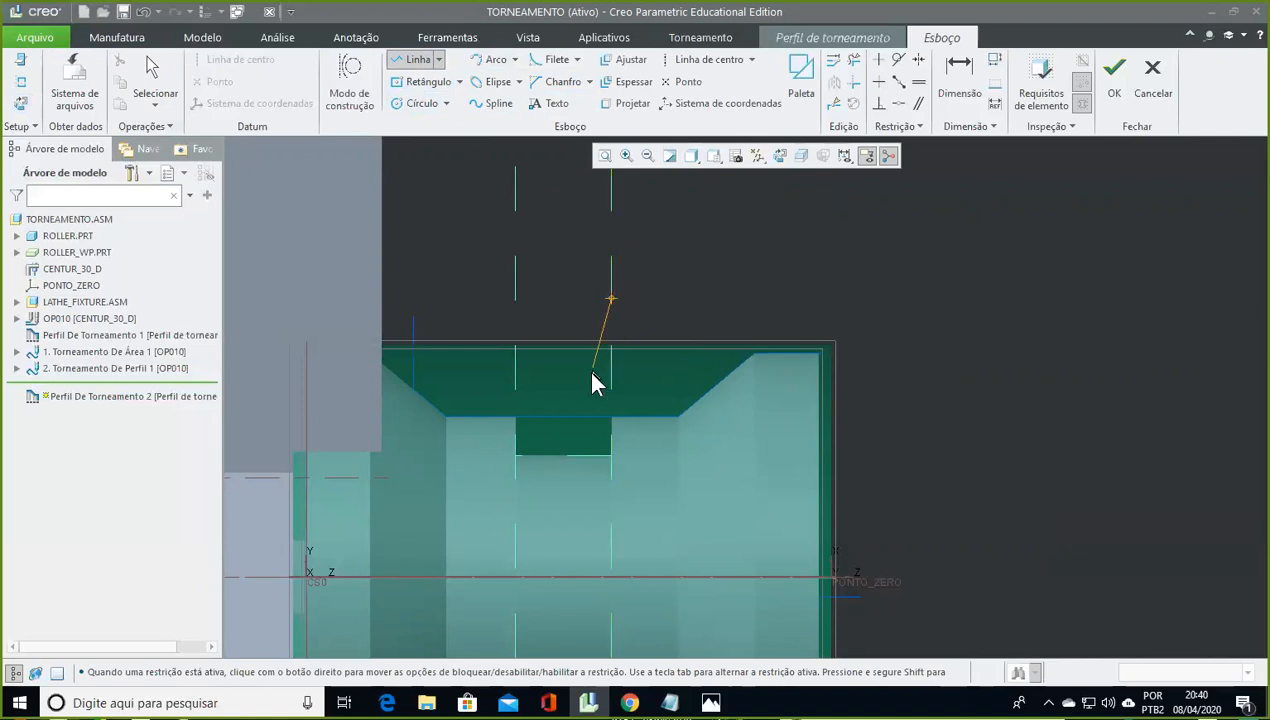
pyautogui.click(611, 455)
pyautogui.click(515, 455)
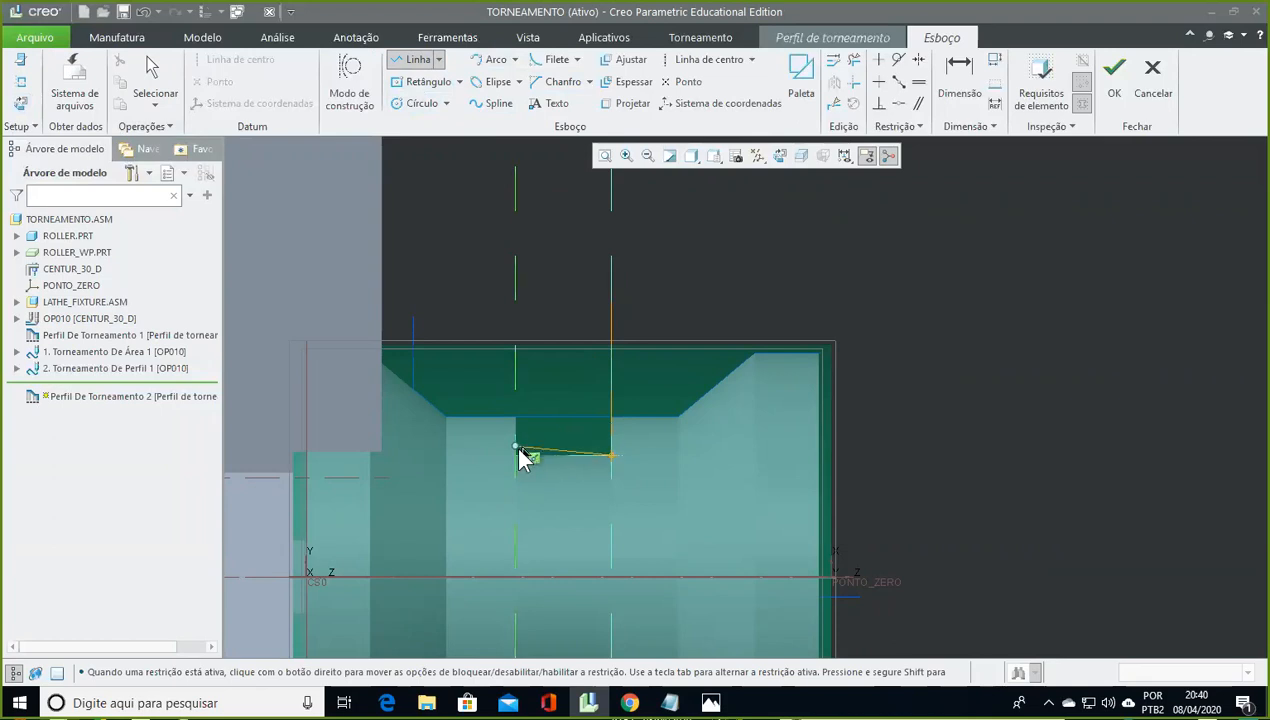
pyautogui.click(513, 318)
pyautogui.middleClick(554, 287)
pyautogui.click(154, 68)
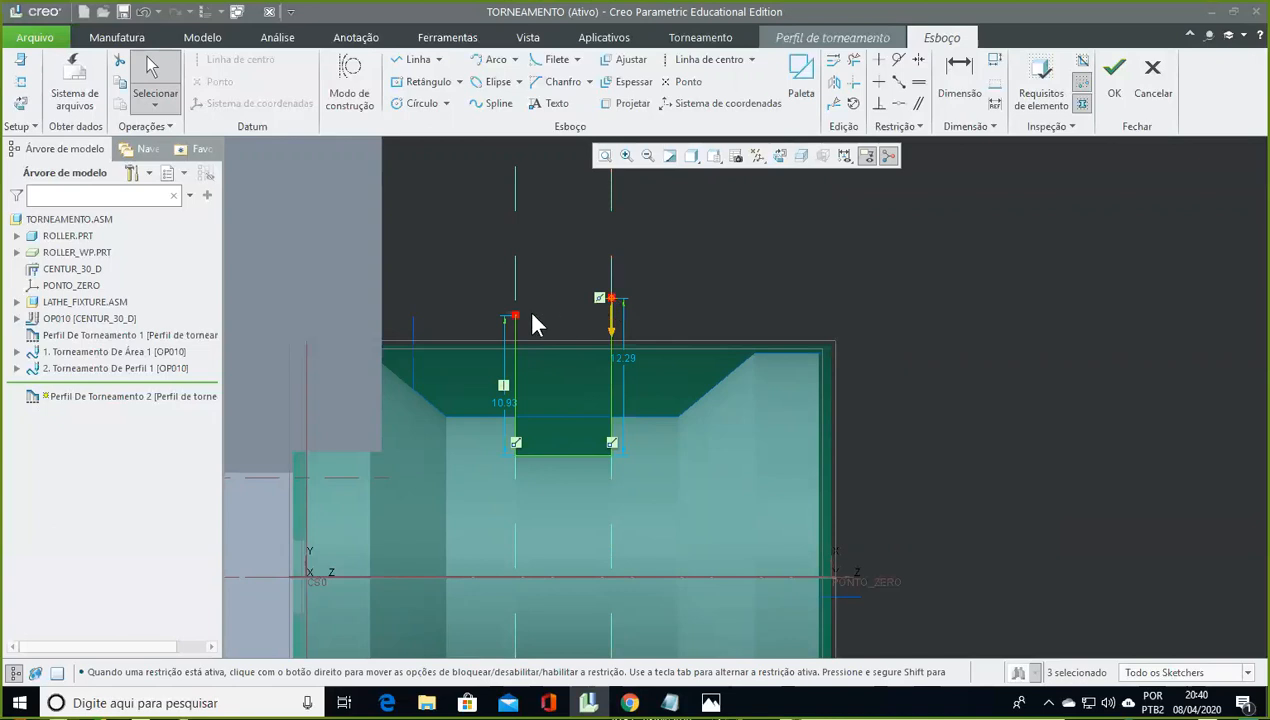
# Check the groove sketch against the feature requirements, accept the sketch and complete the turning profile
pyautogui.click(1045, 77)
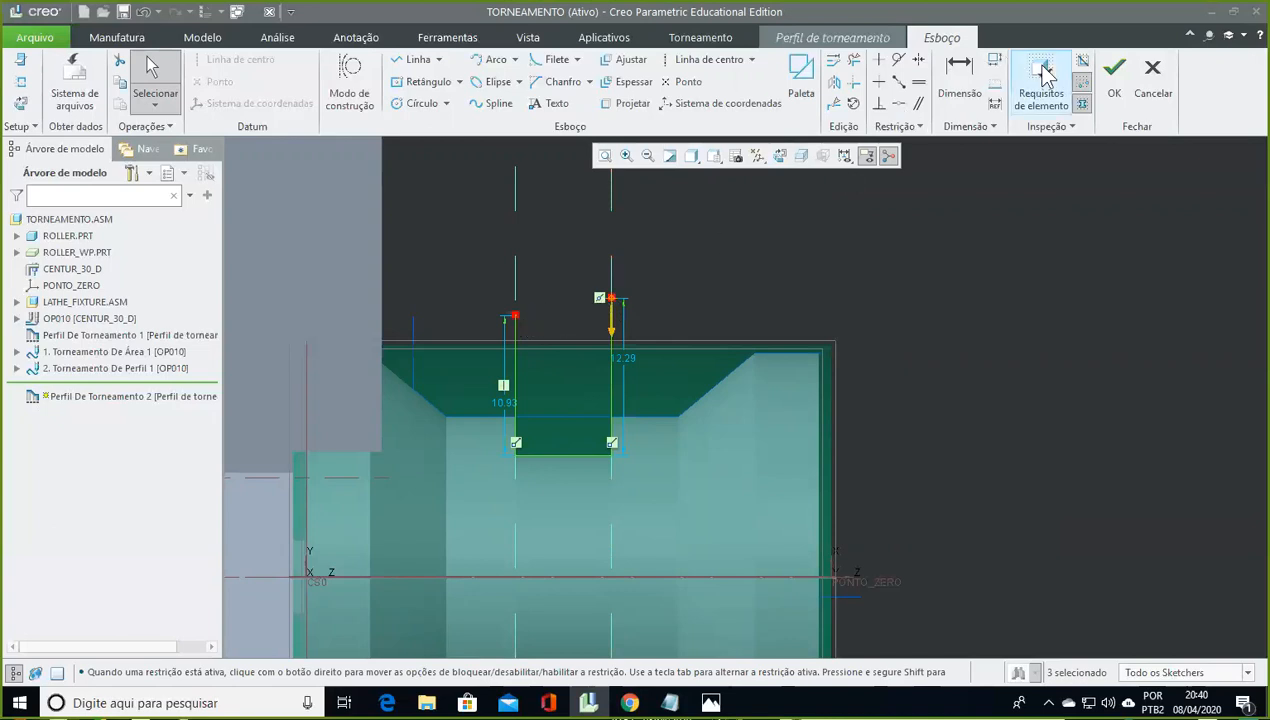
pyautogui.click(1045, 77)
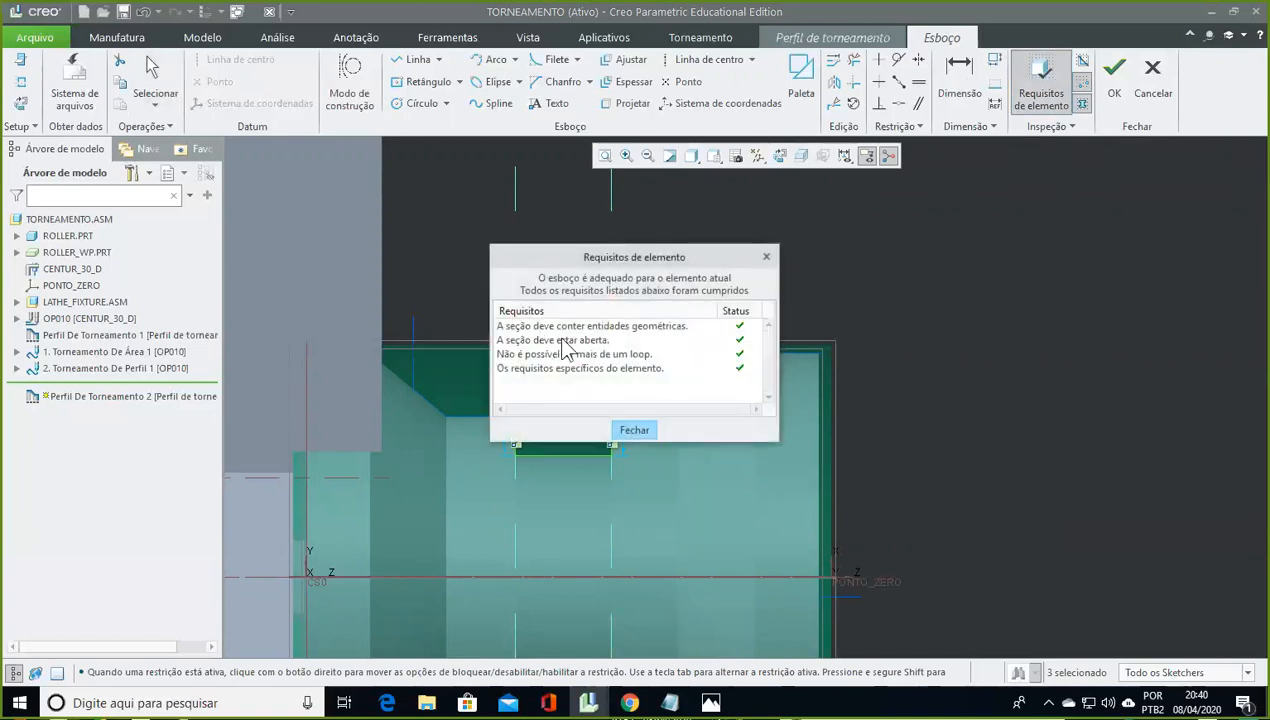
pyautogui.moveTo(619, 258); pyautogui.dragTo(834, 240)
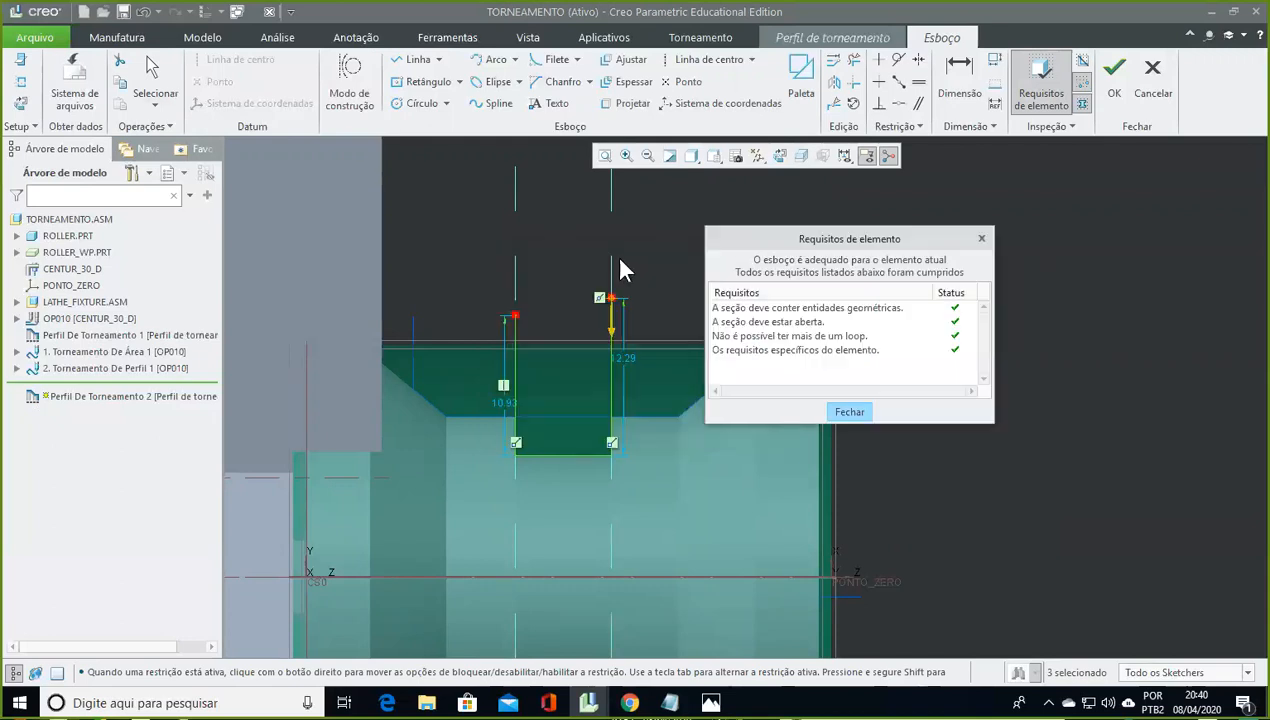
pyautogui.click(842, 412)
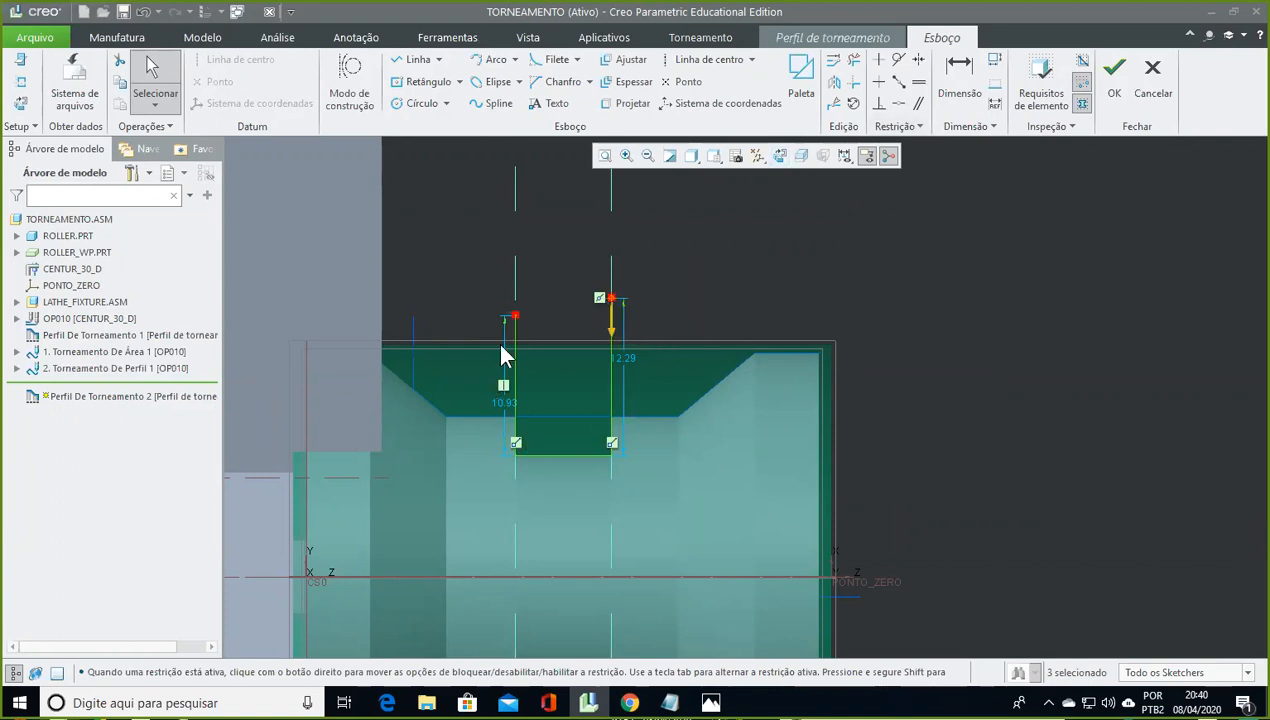
pyautogui.click(1112, 76)
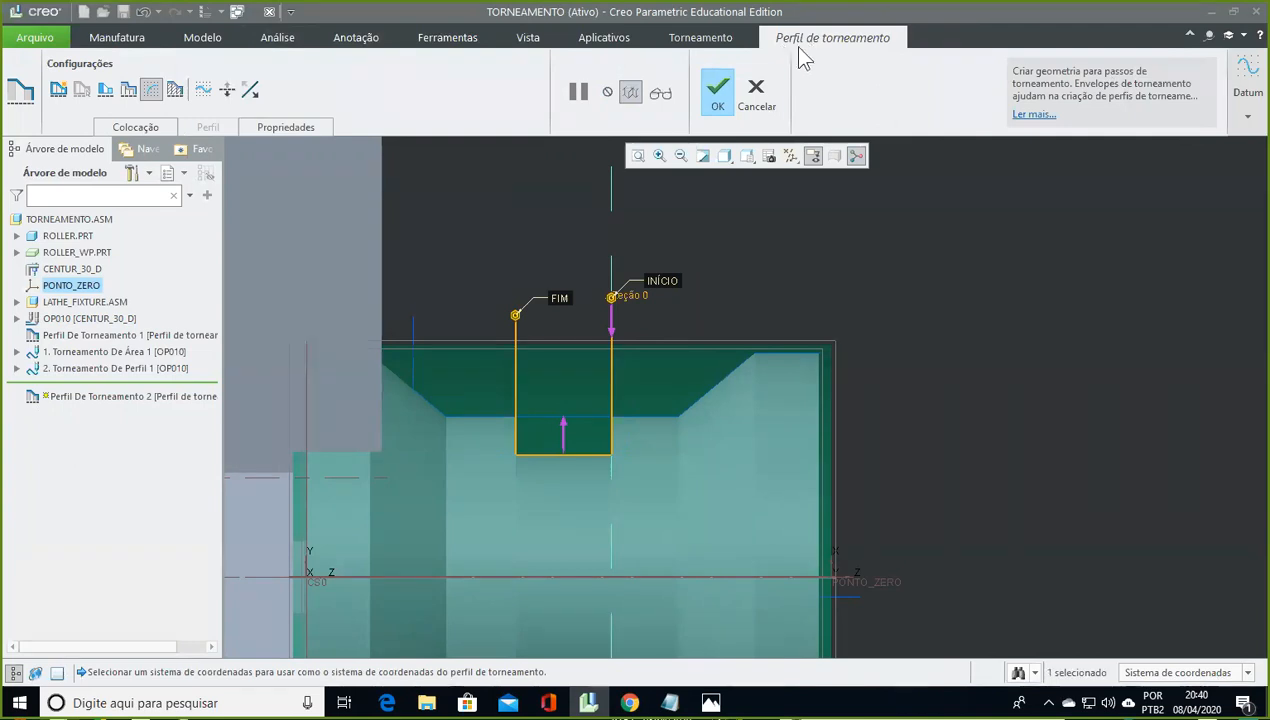
pyautogui.click(717, 92)
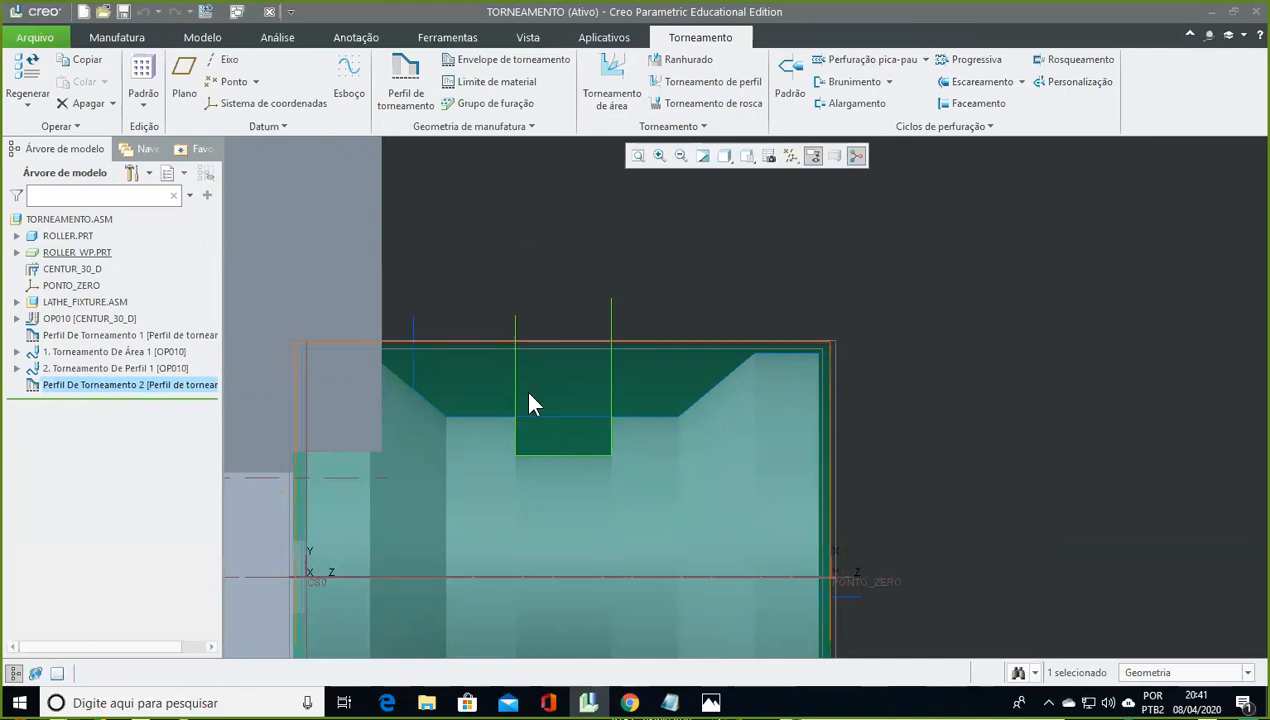
# Create a groove turning step and name its new grooving tool T0202
pyautogui.click(677, 60)
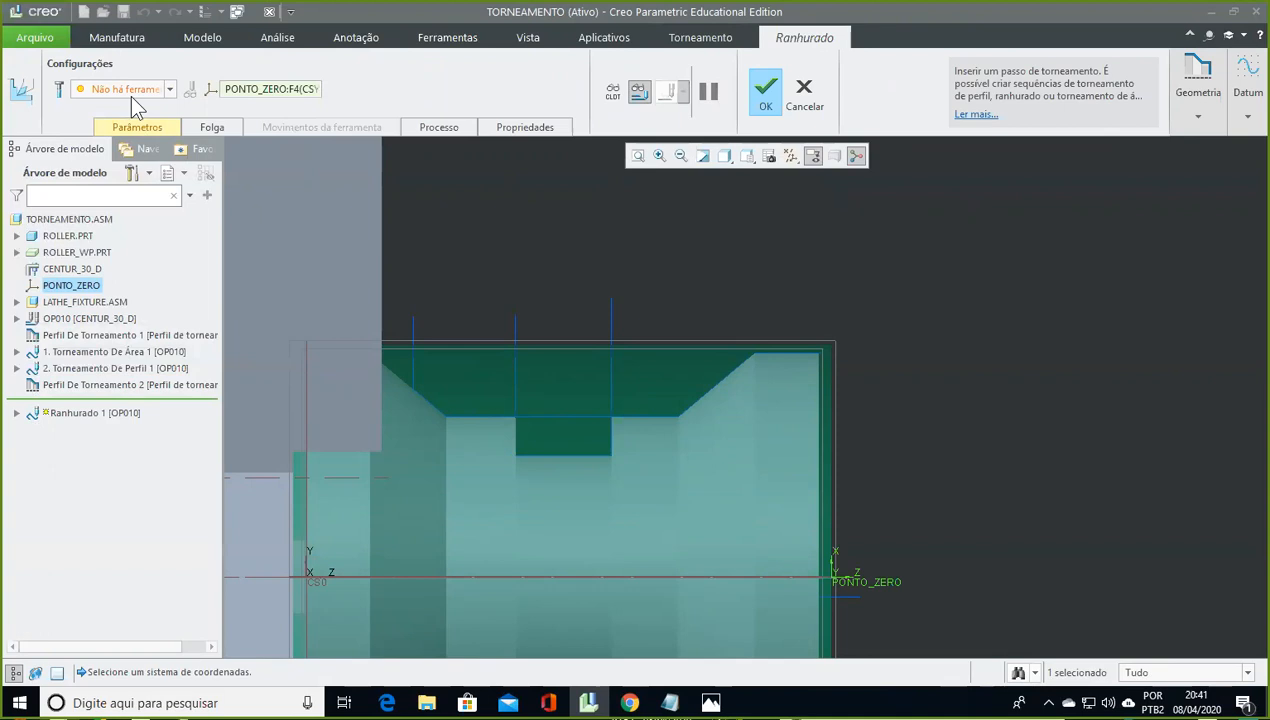
pyautogui.click(58, 92)
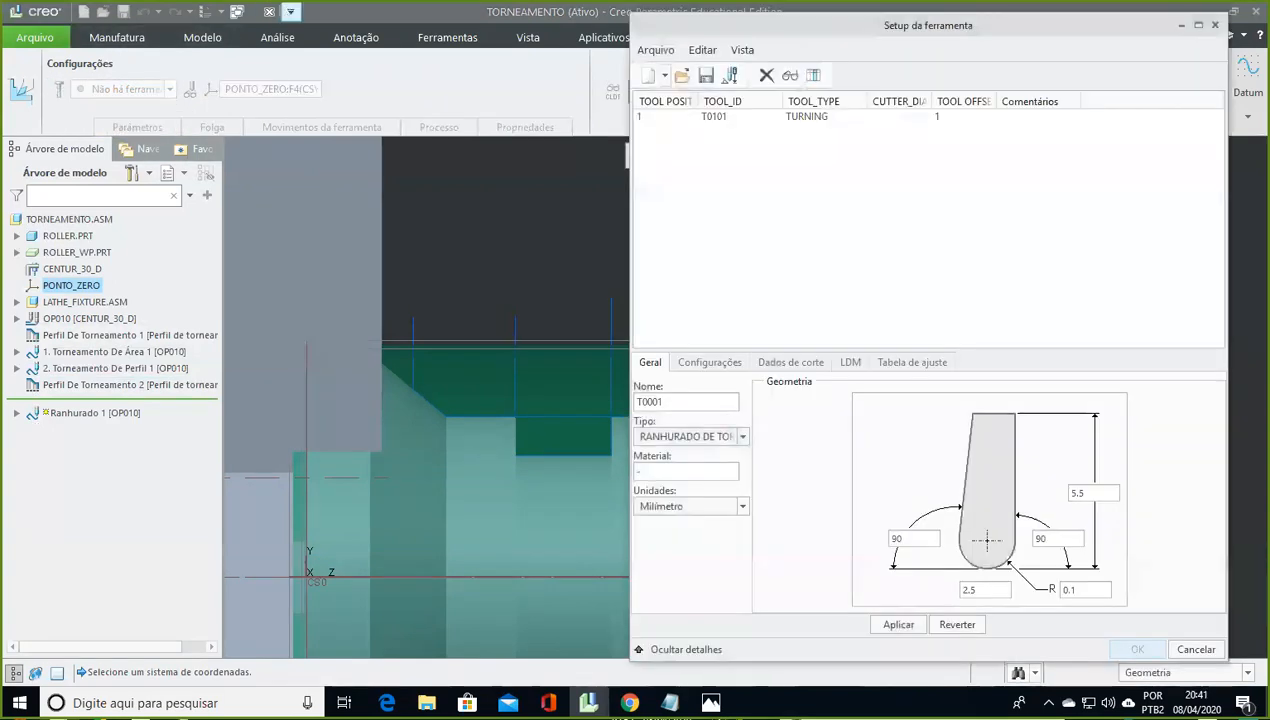
pyautogui.moveTo(819, 35); pyautogui.dragTo(839, 29)
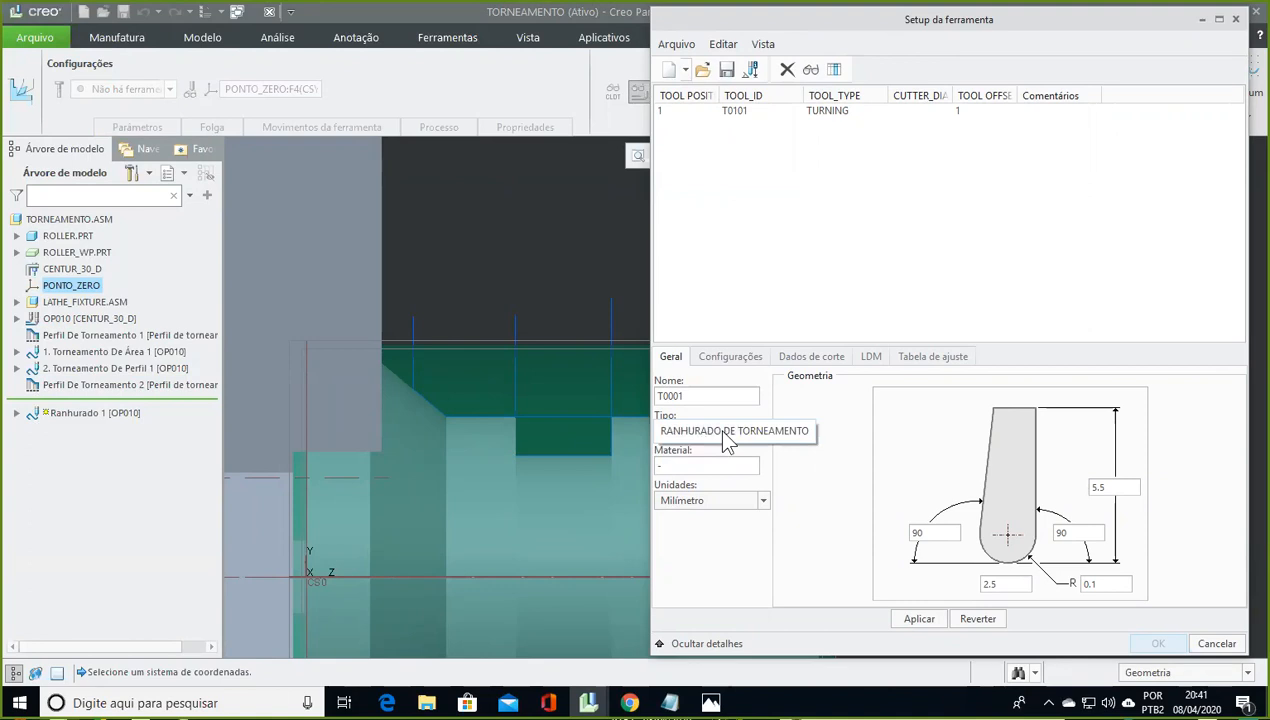
pyautogui.doubleClick(718, 400)
pyautogui.write('T0202')
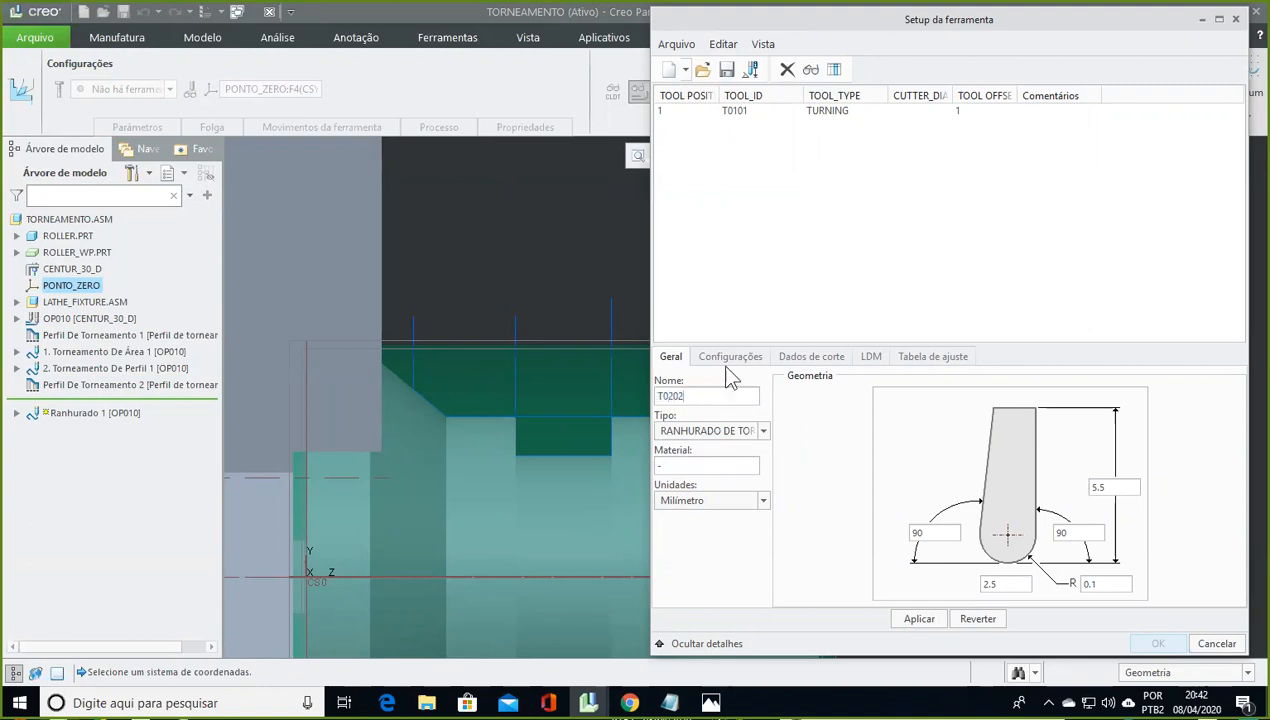
# Set the grooving tool's tool number and offset number to 2, apply it to the tool list and confirm the tool setup
pyautogui.click(730, 357)
pyautogui.doubleClick(803, 383)
pyautogui.doubleClick(795, 400)
pyautogui.write('2')
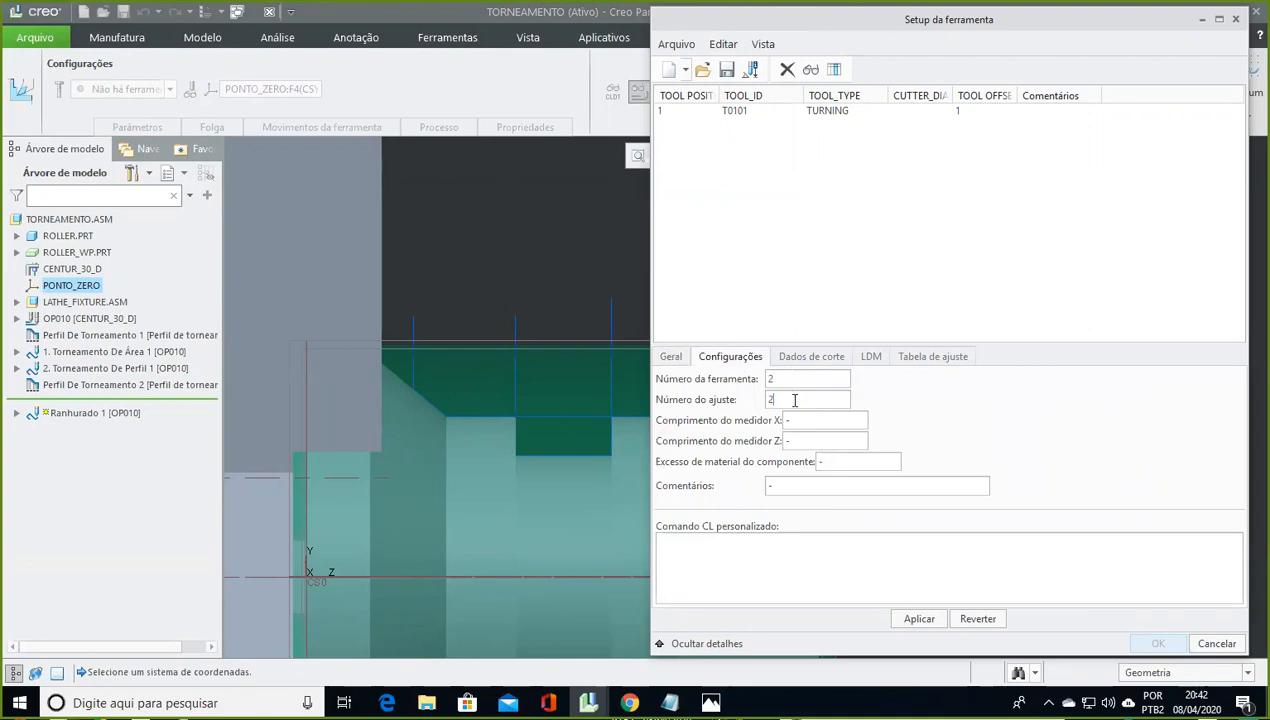
pyautogui.click(744, 355)
pyautogui.doubleClick(784, 399)
pyautogui.click(671, 357)
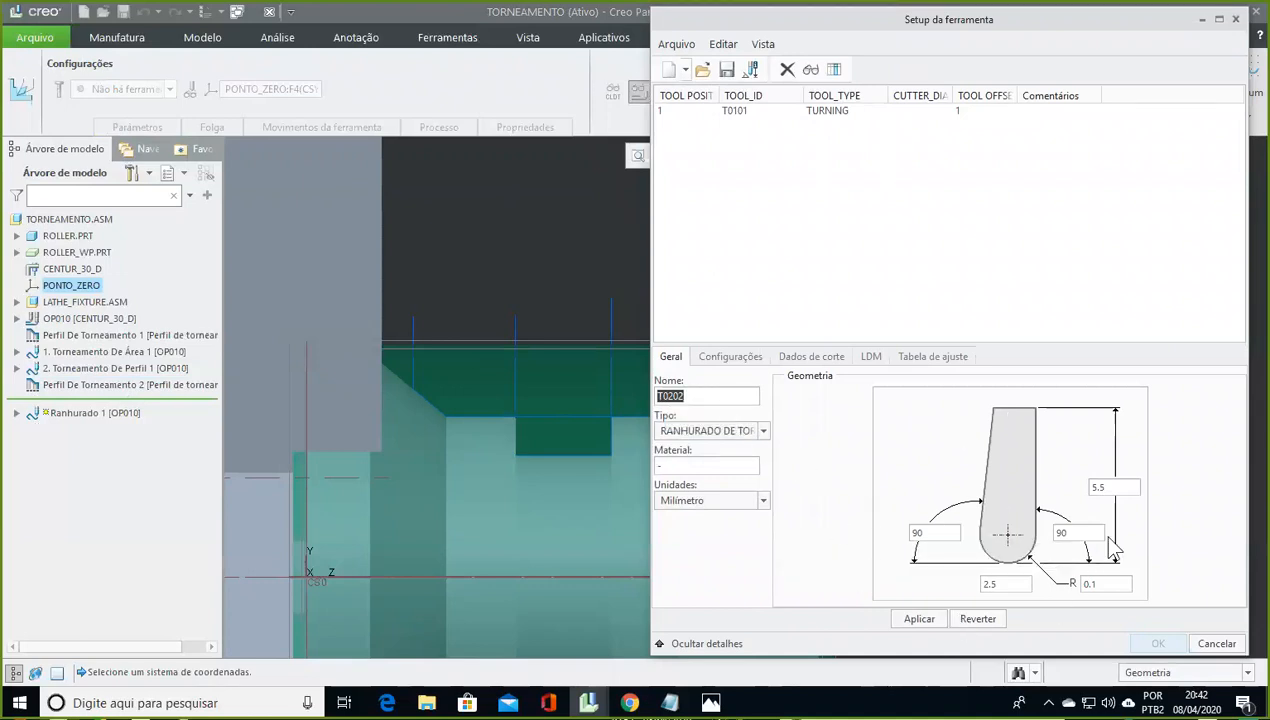
pyautogui.click(908, 622)
pyautogui.click(1160, 643)
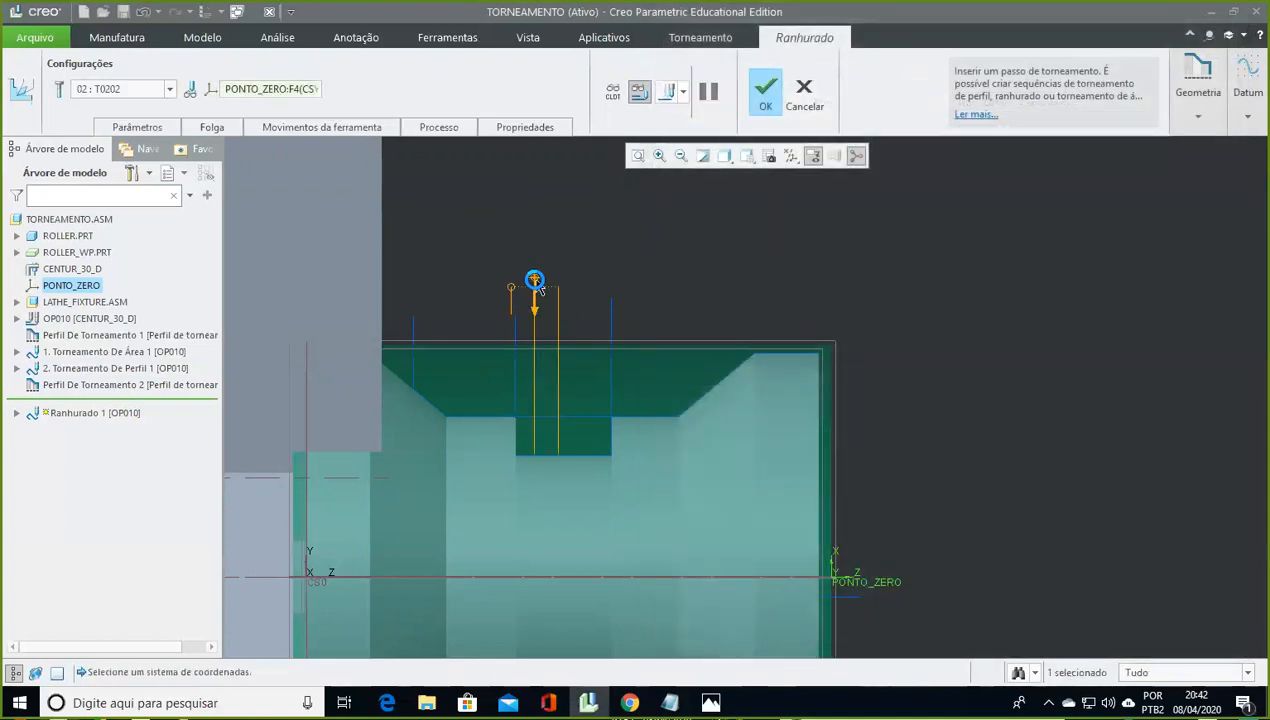
# Edit the groove turning cut so both its start and end extensions run in positive X, and accept the cut
pyautogui.click(320, 128)
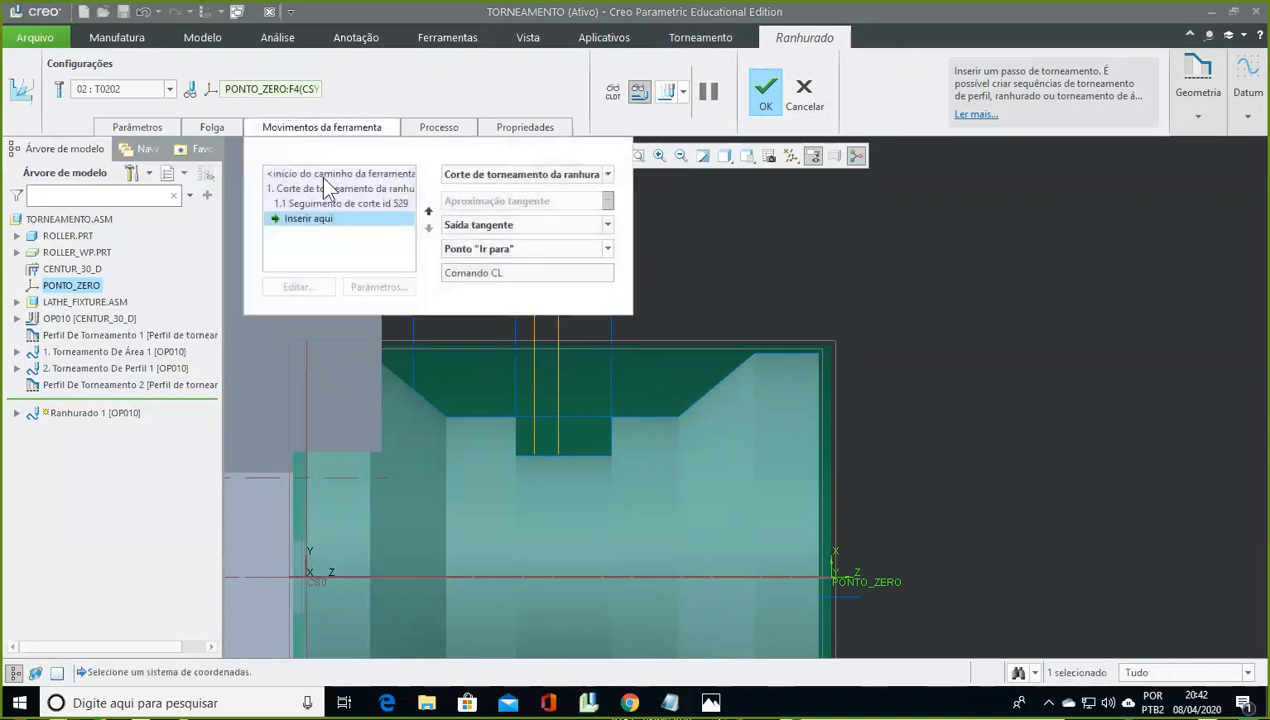
pyautogui.click(318, 188)
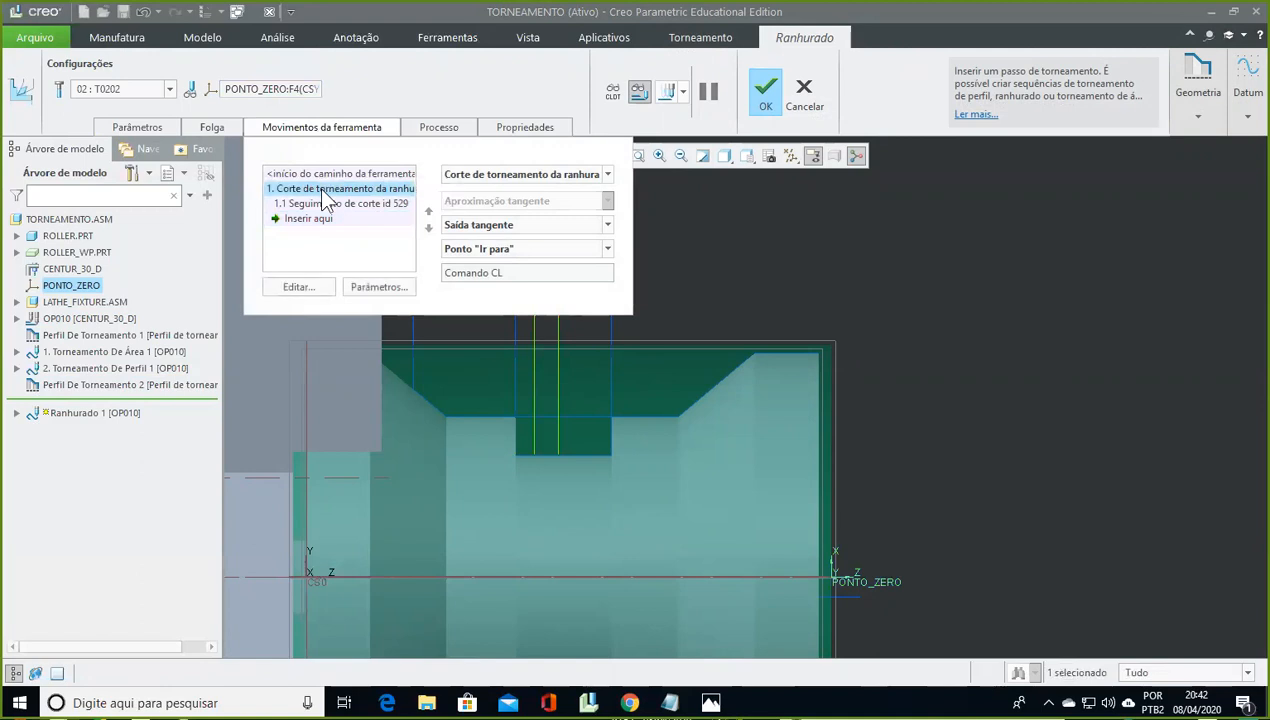
pyautogui.click(293, 287)
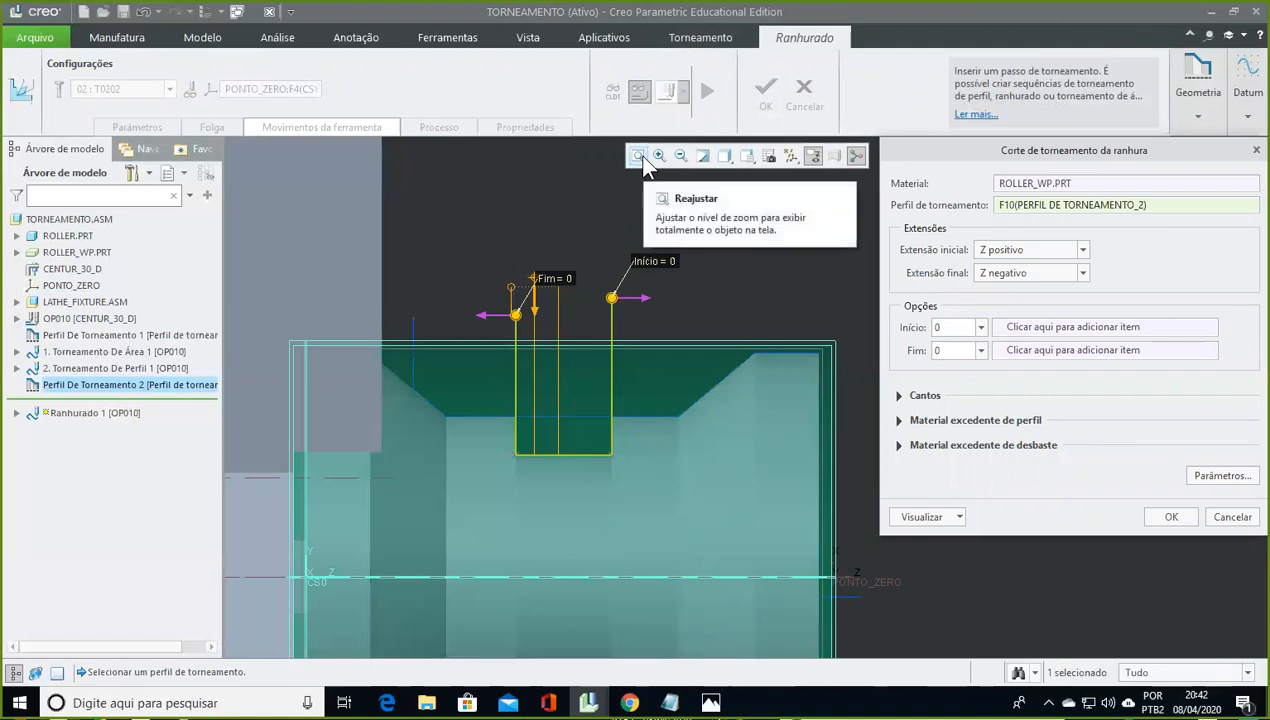
pyautogui.click(488, 318)
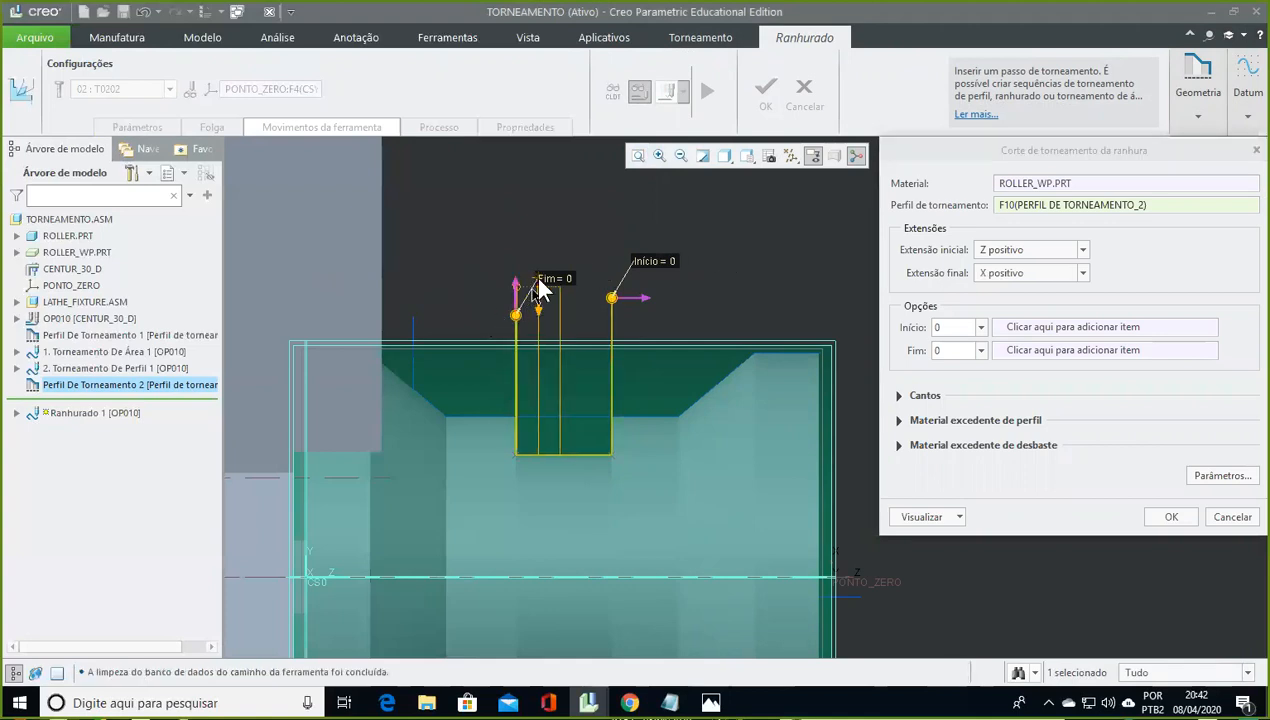
pyautogui.click(1080, 250)
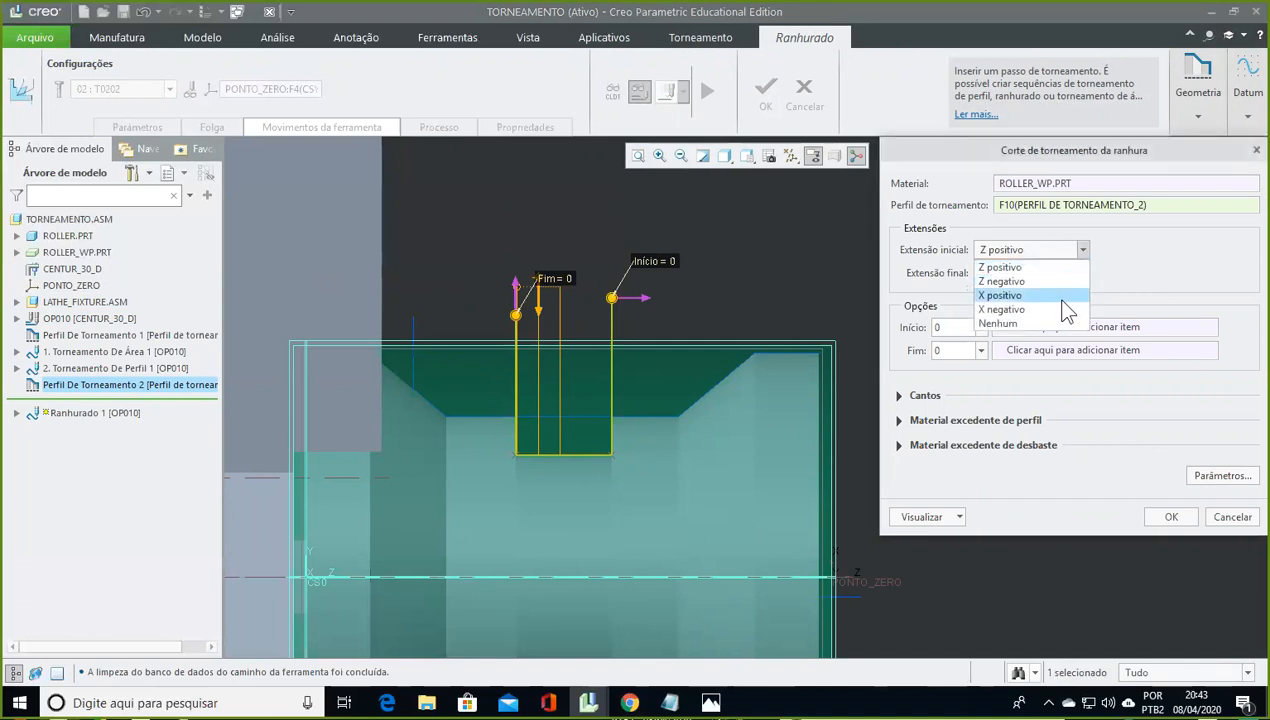
pyautogui.click(1066, 299)
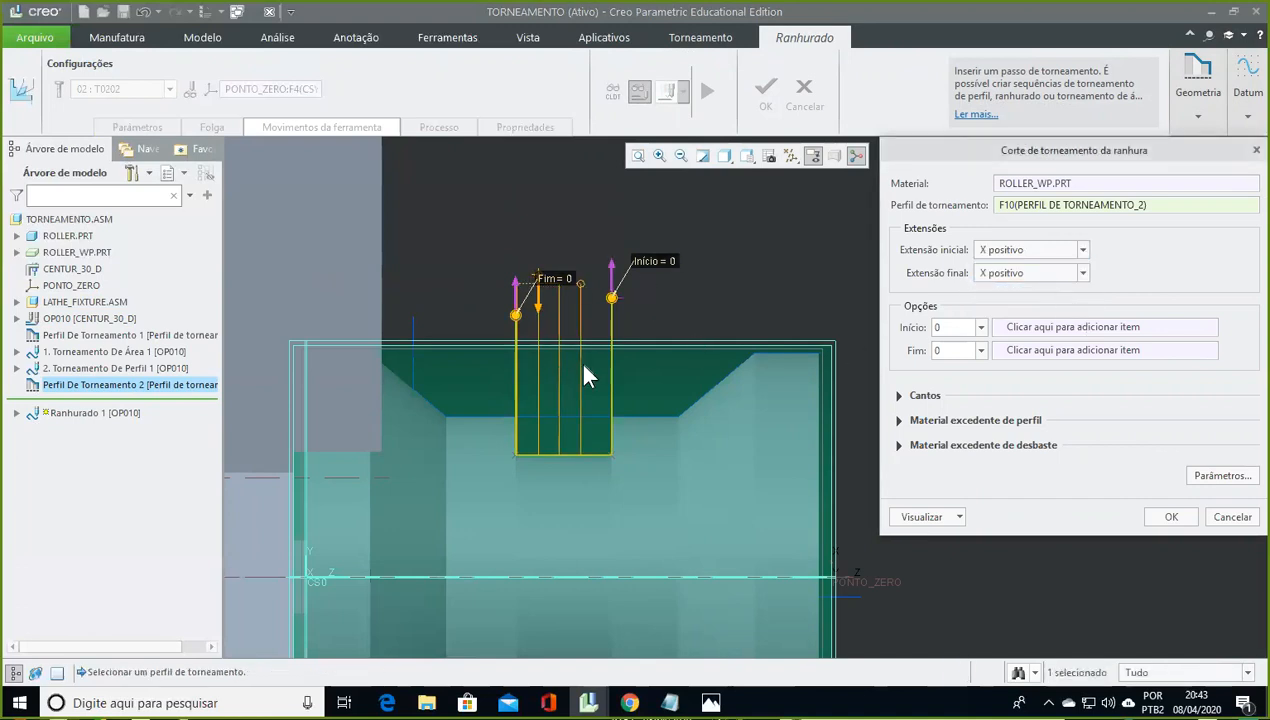
pyautogui.click(1172, 516)
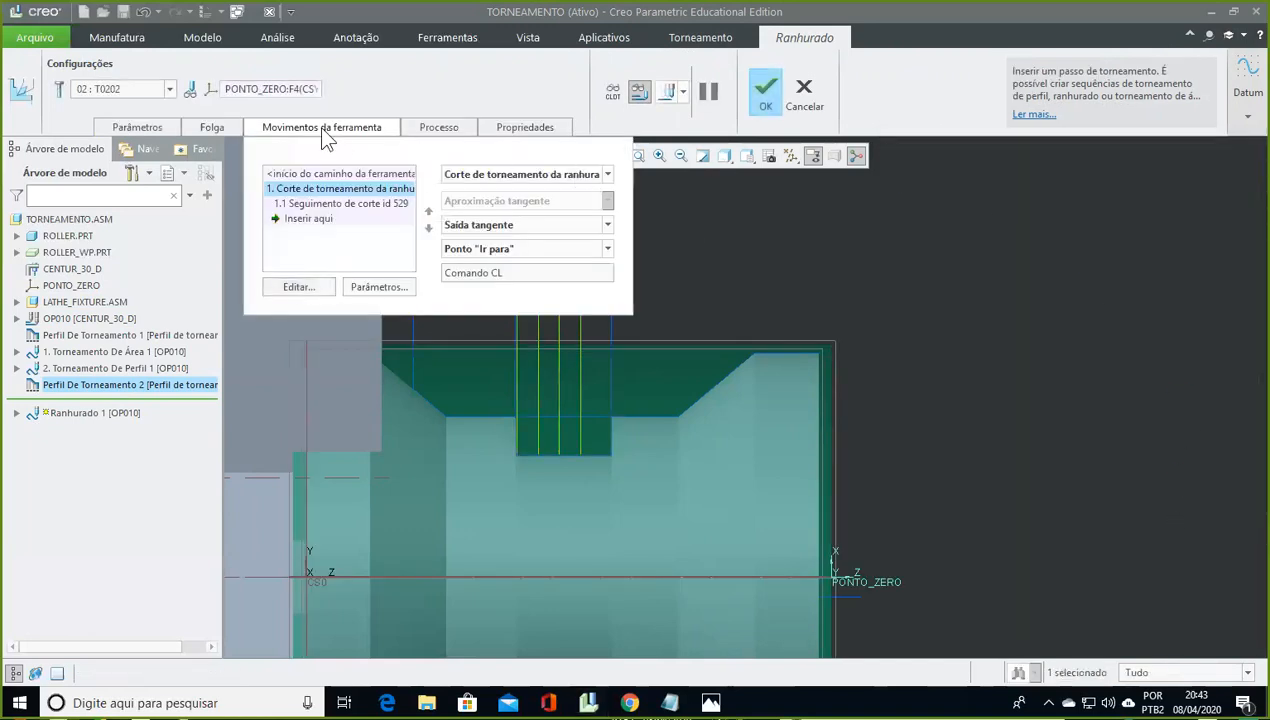
pyautogui.click(324, 130)
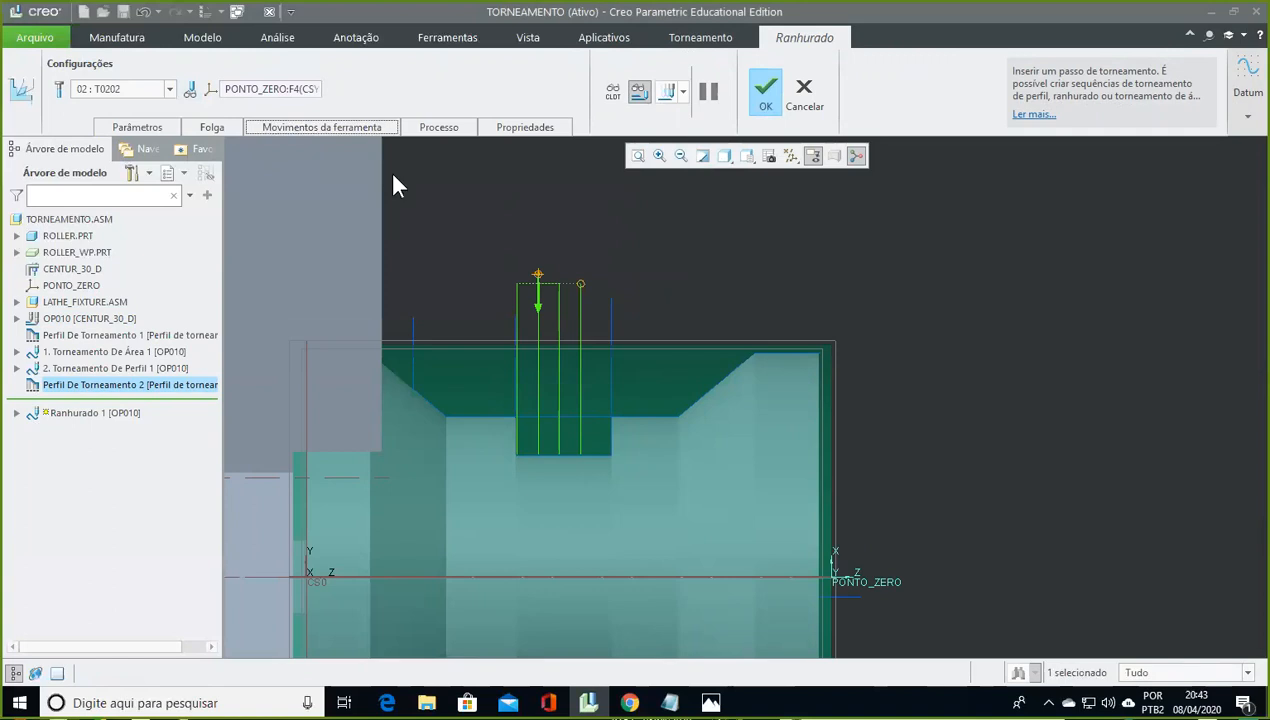
# Set the groove turning step's STEP_OVER parameter to 2
pyautogui.keyDown('shift'); pyautogui.moveTo(897, 274); pyautogui.dragTo(1148, 296, button='middle'); pyautogui.keyUp('shift')
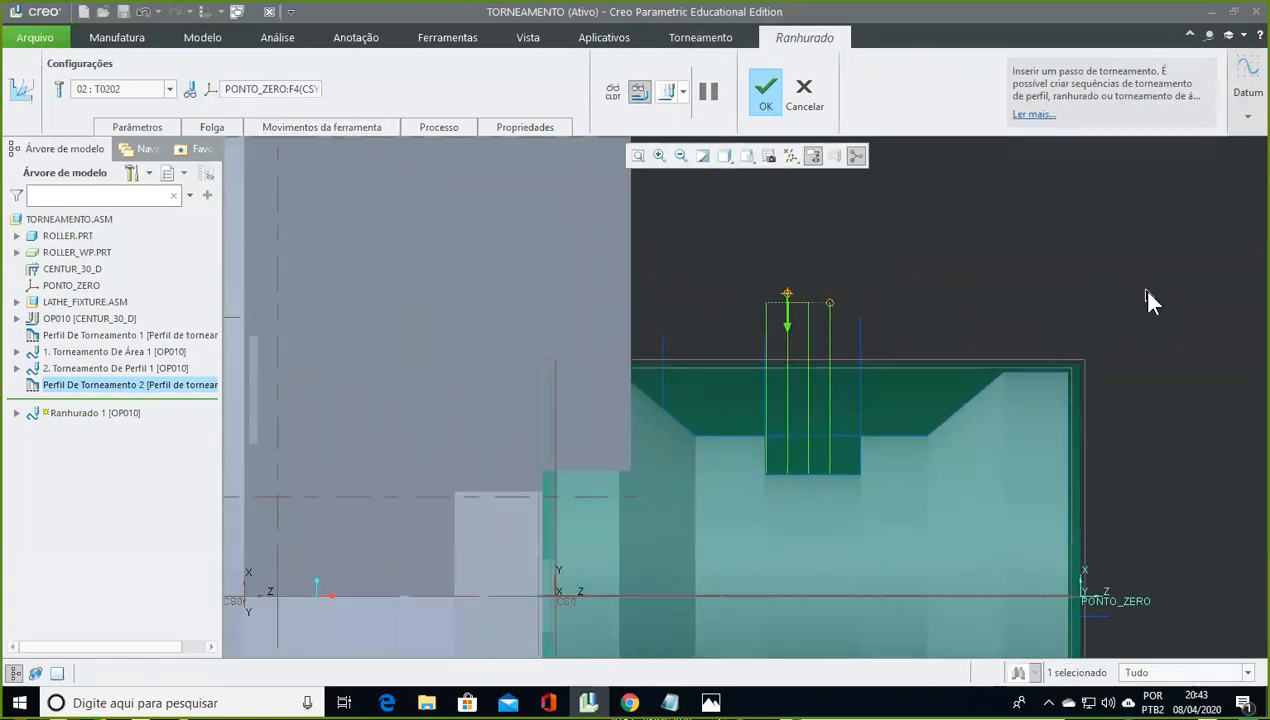
pyautogui.click(140, 128)
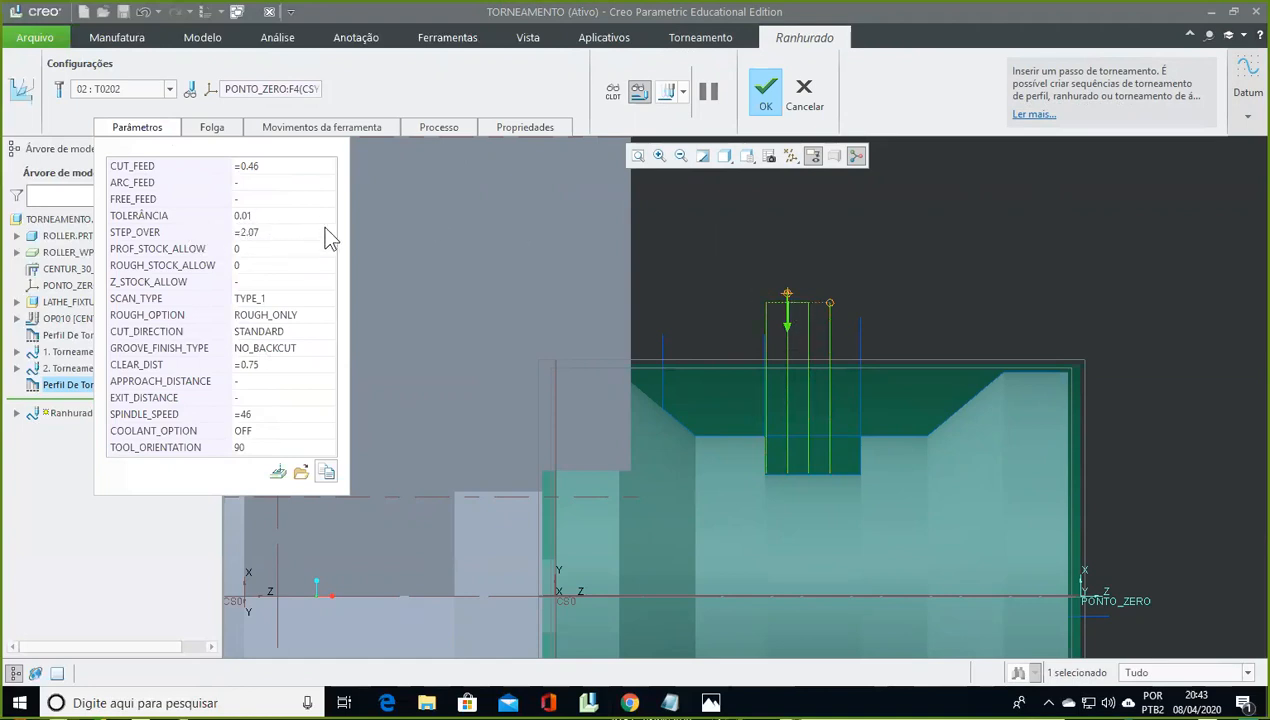
pyautogui.moveTo(325, 228)
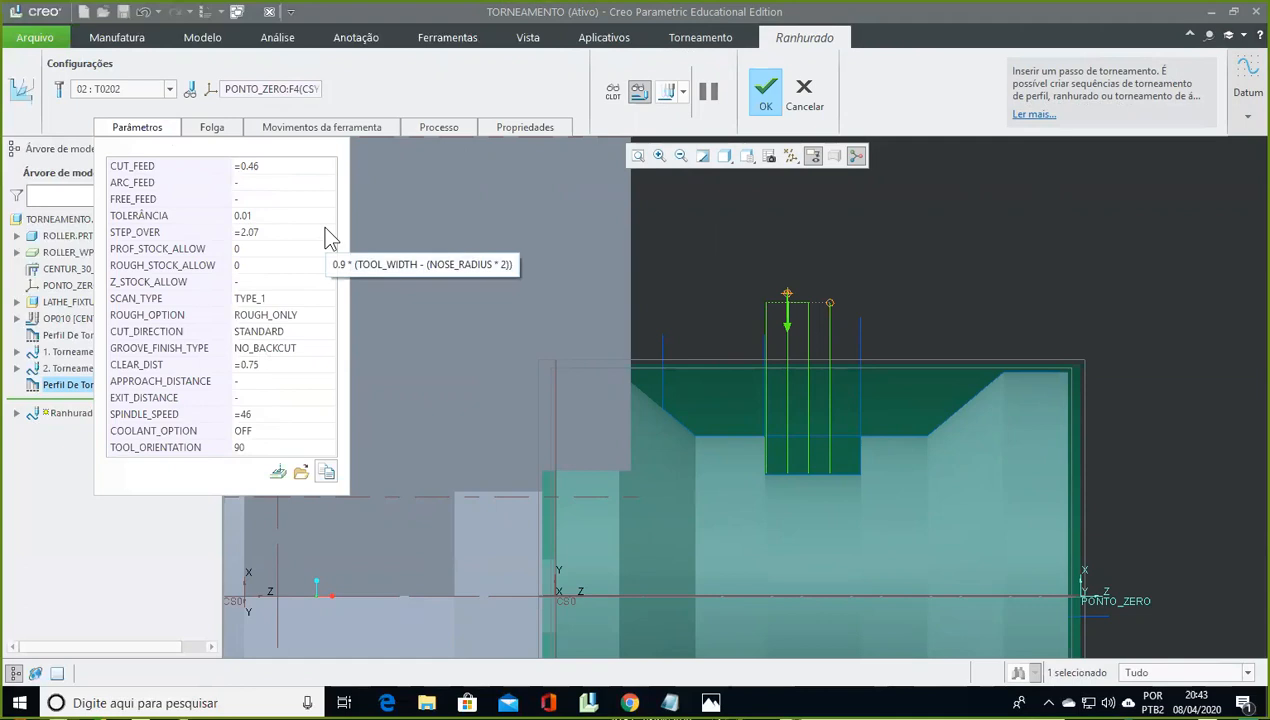
pyautogui.click(325, 232)
pyautogui.click(328, 232)
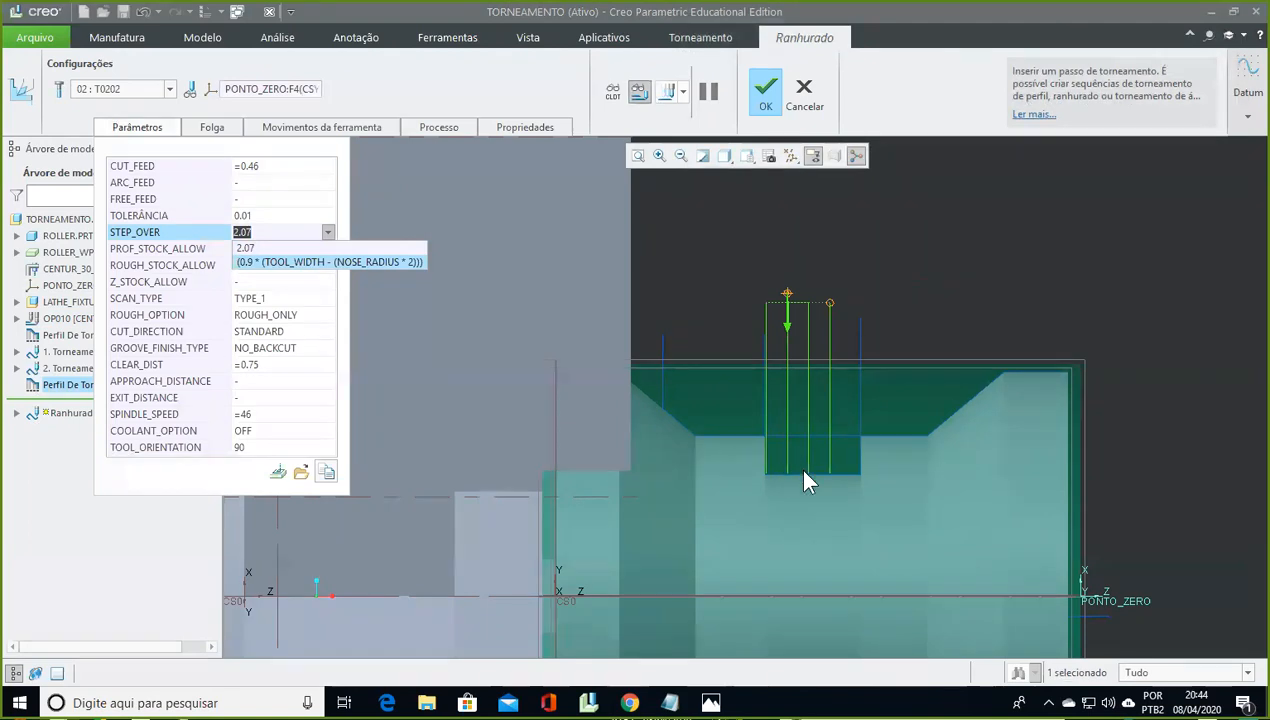
pyautogui.click(261, 227)
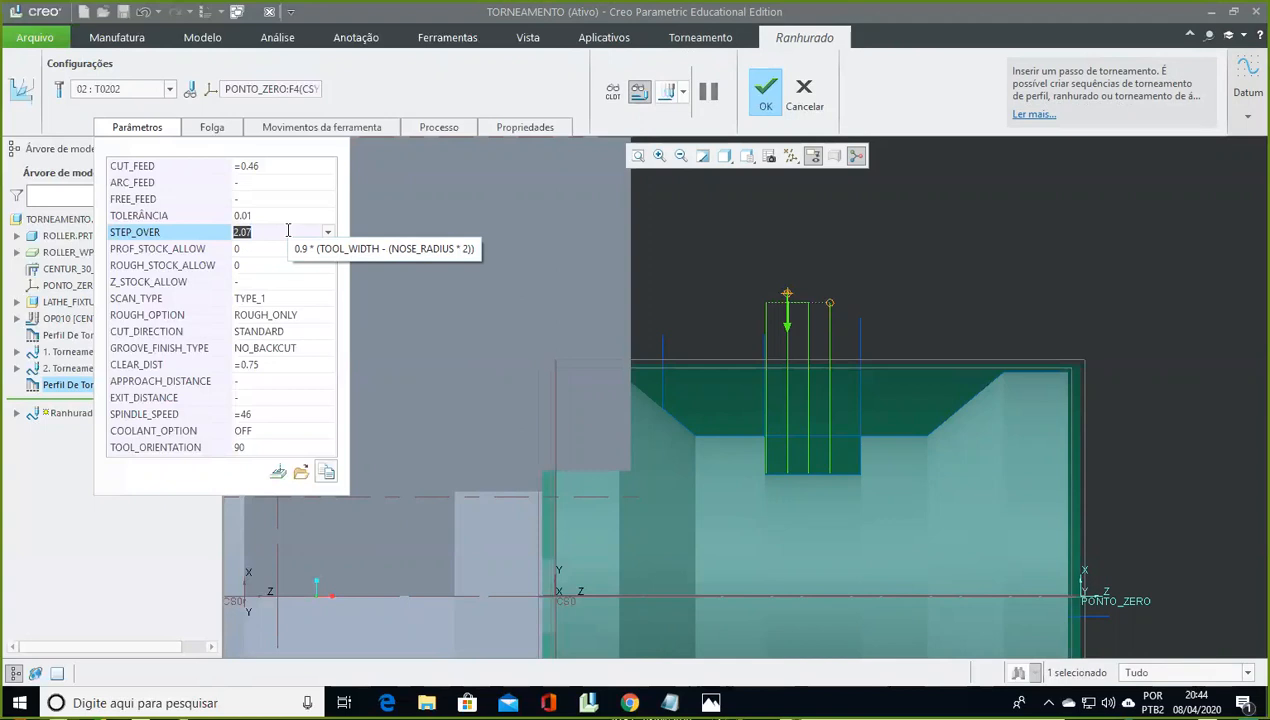
pyautogui.write('2')
pyautogui.press('Return')
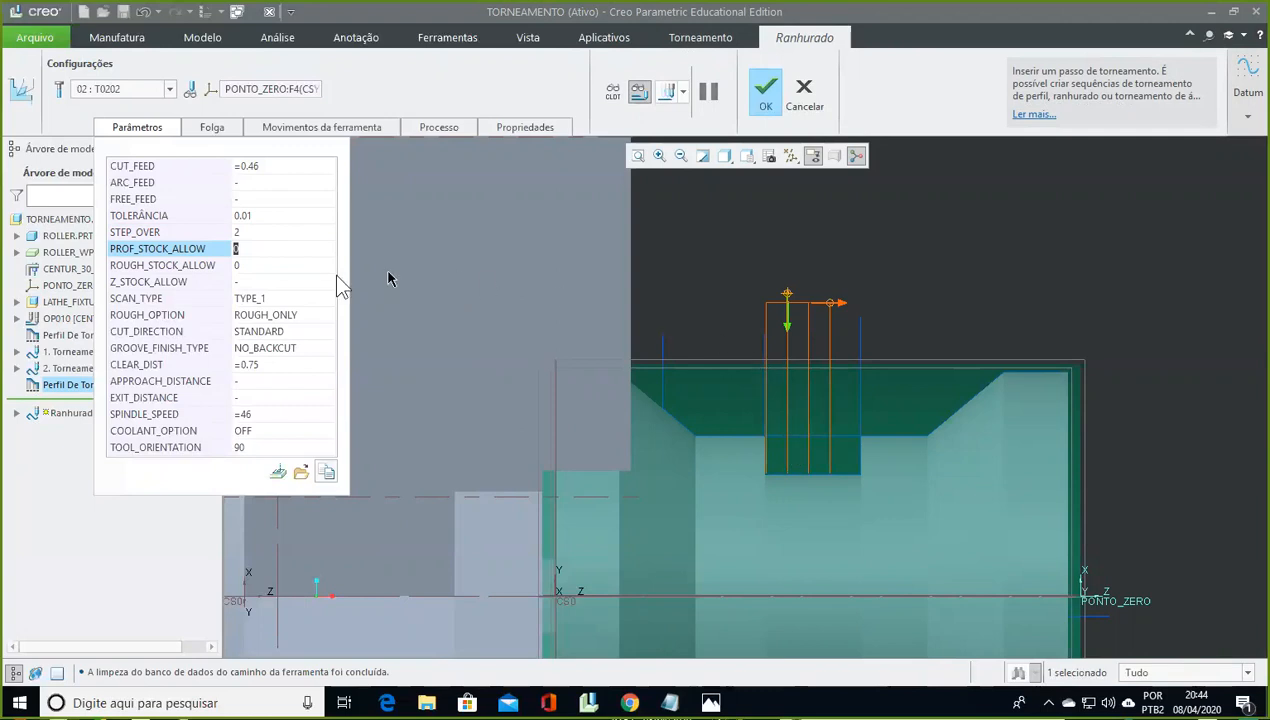
pyautogui.click(278, 232)
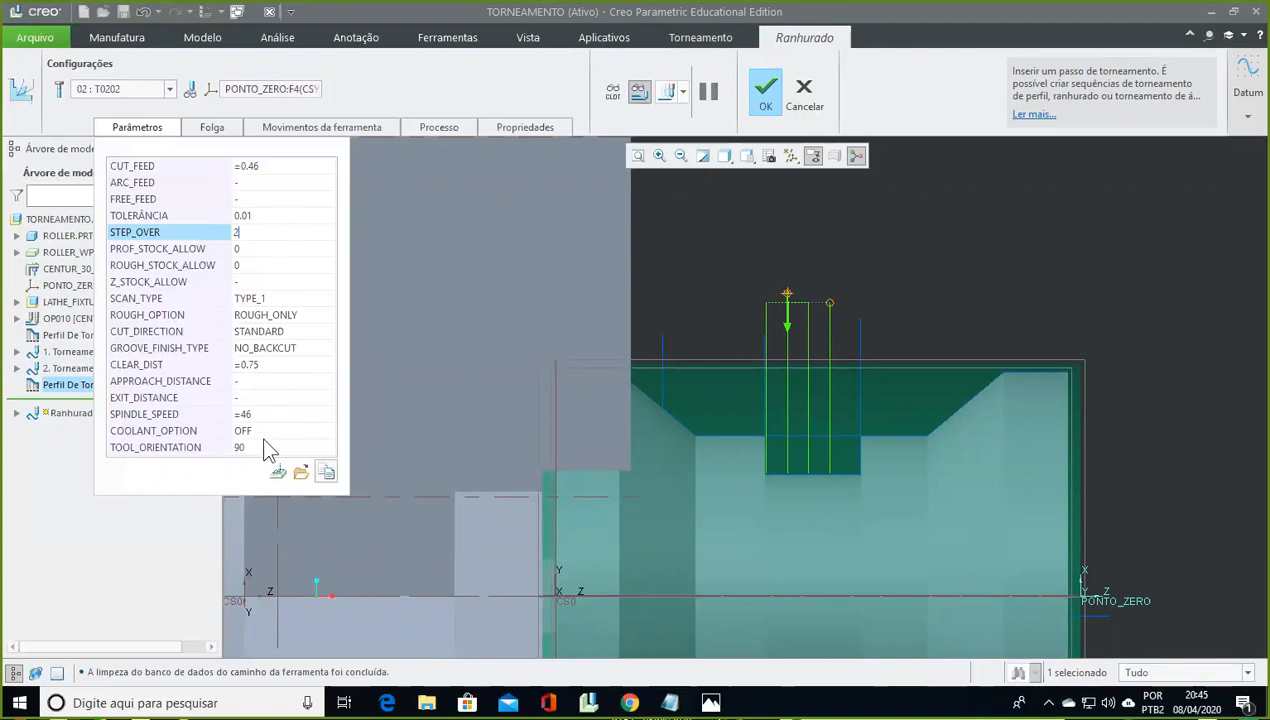
# Switch to Chrome for the spindle speed reference and extend the session on the Moodle course page
pyautogui.click(291, 411)
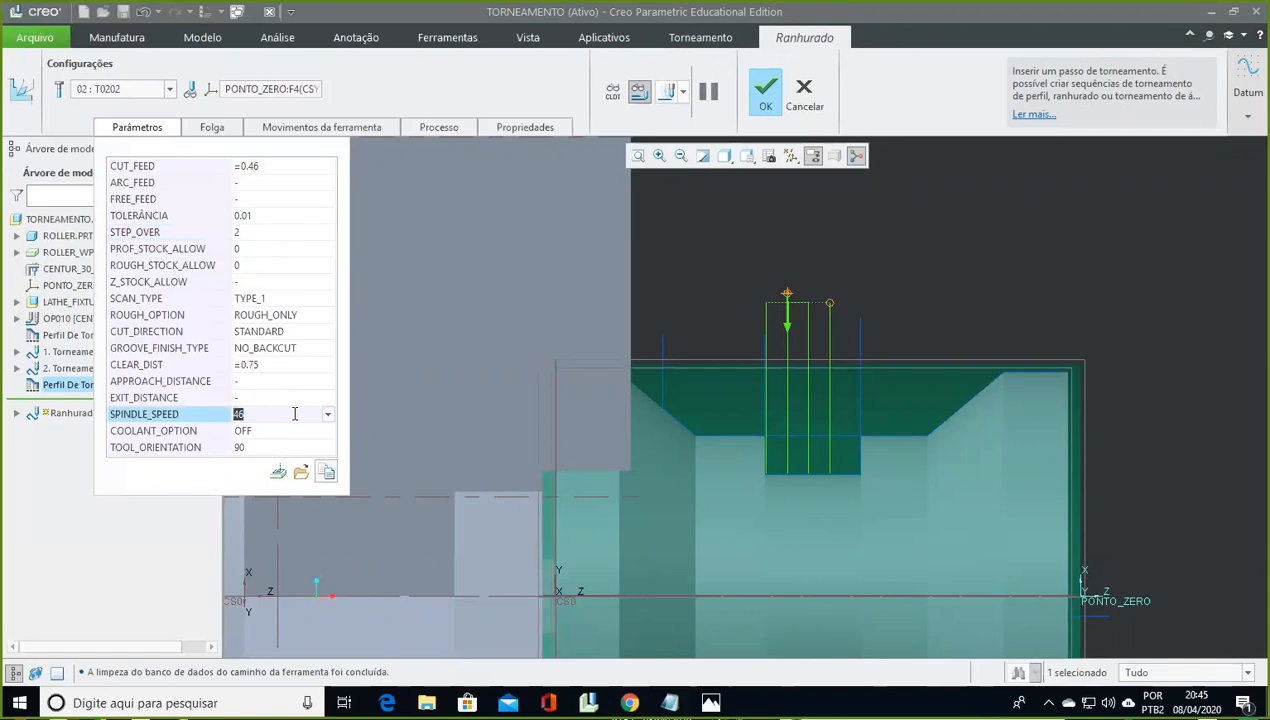
pyautogui.click(630, 703)
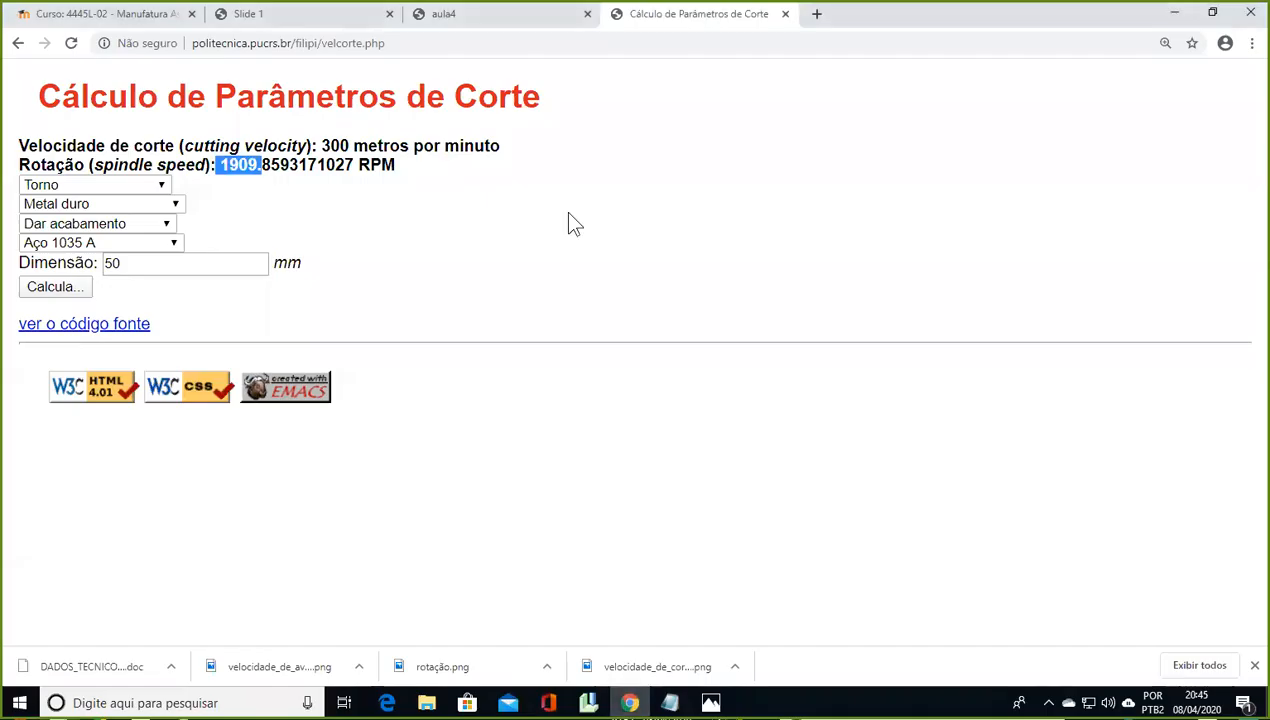
pyautogui.click(458, 15)
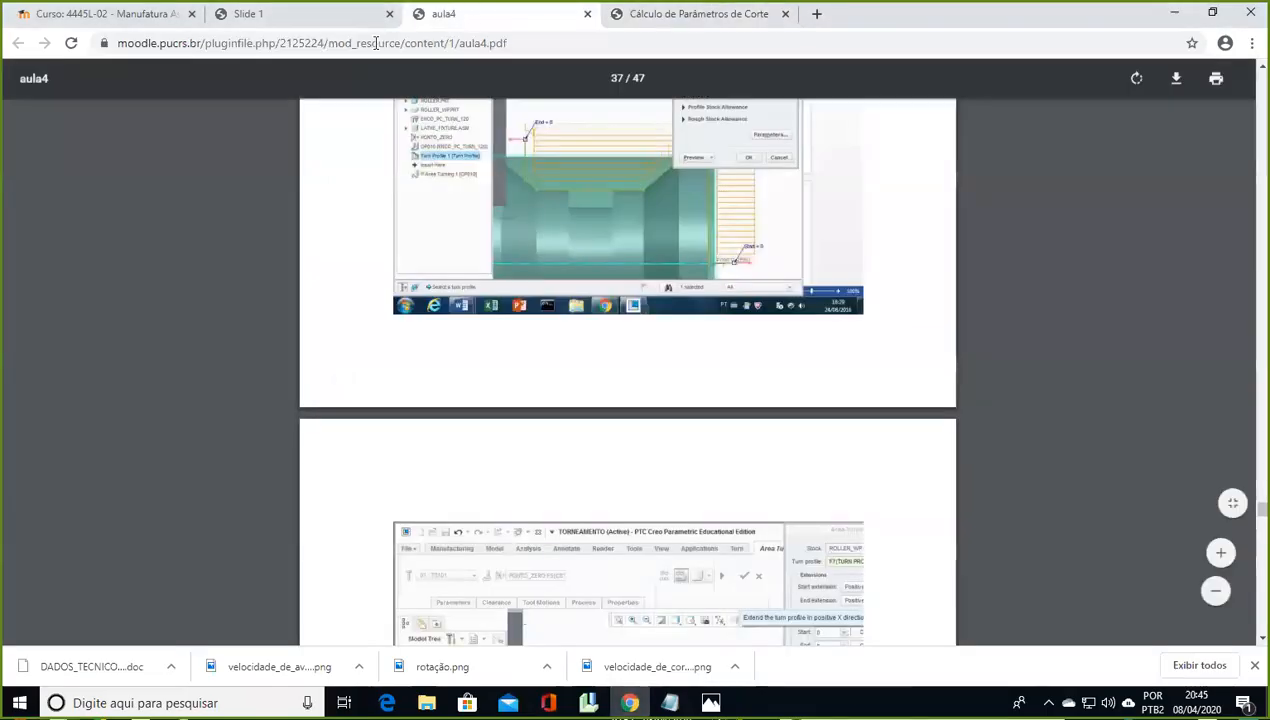
pyautogui.click(268, 18)
pyautogui.click(113, 17)
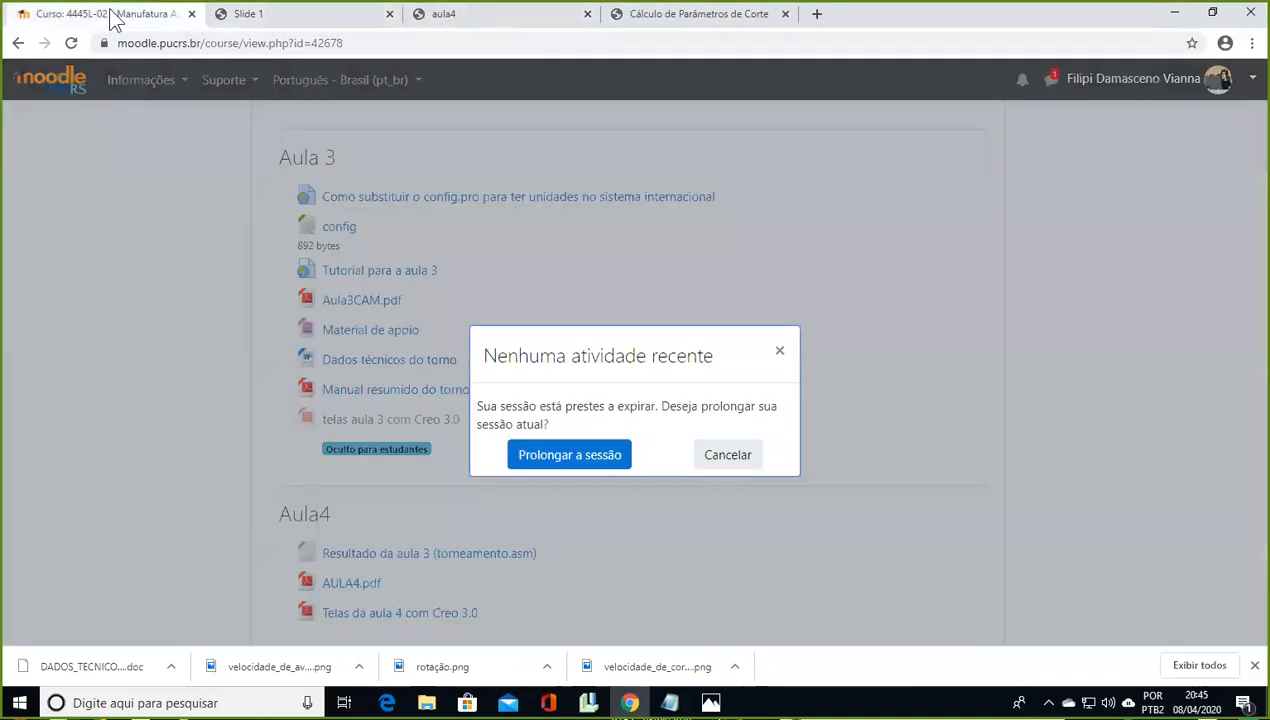
pyautogui.click(615, 455)
pyautogui.click(511, 440)
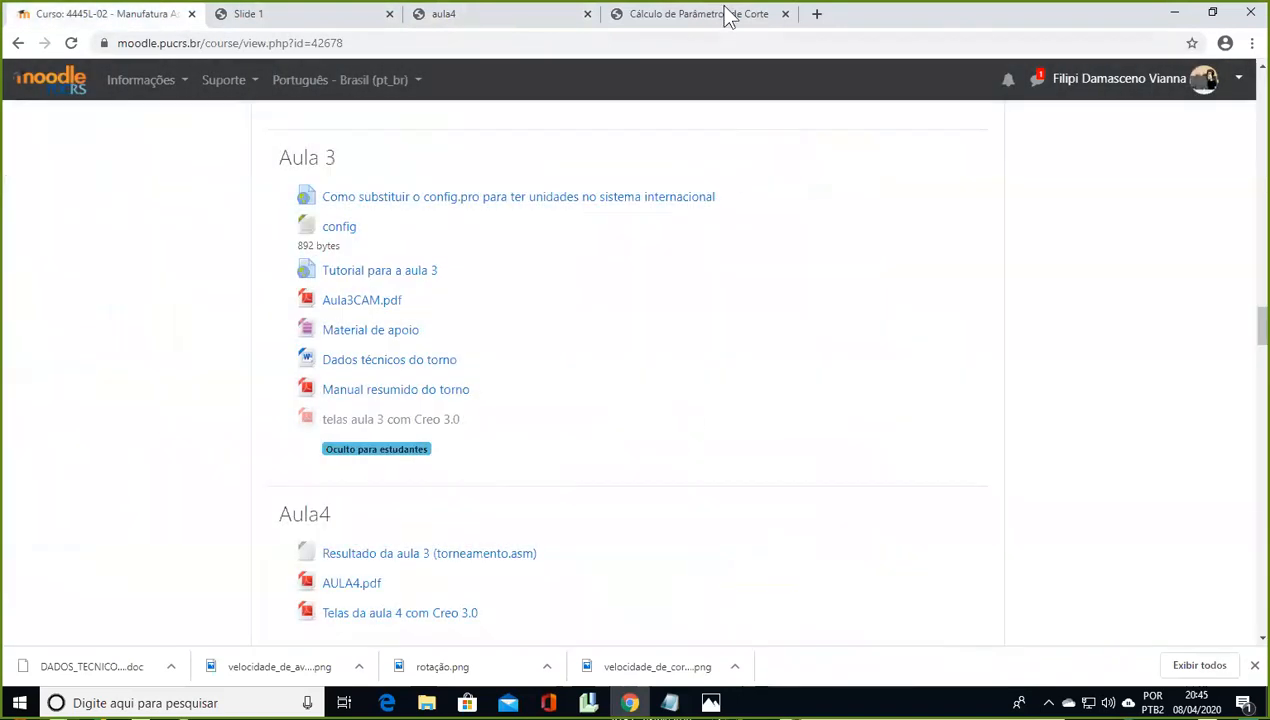
# Open the Aula5CAM.pdf lesson slides from the course page, signing in again with the saved credentials
pyautogui.click(466, 15)
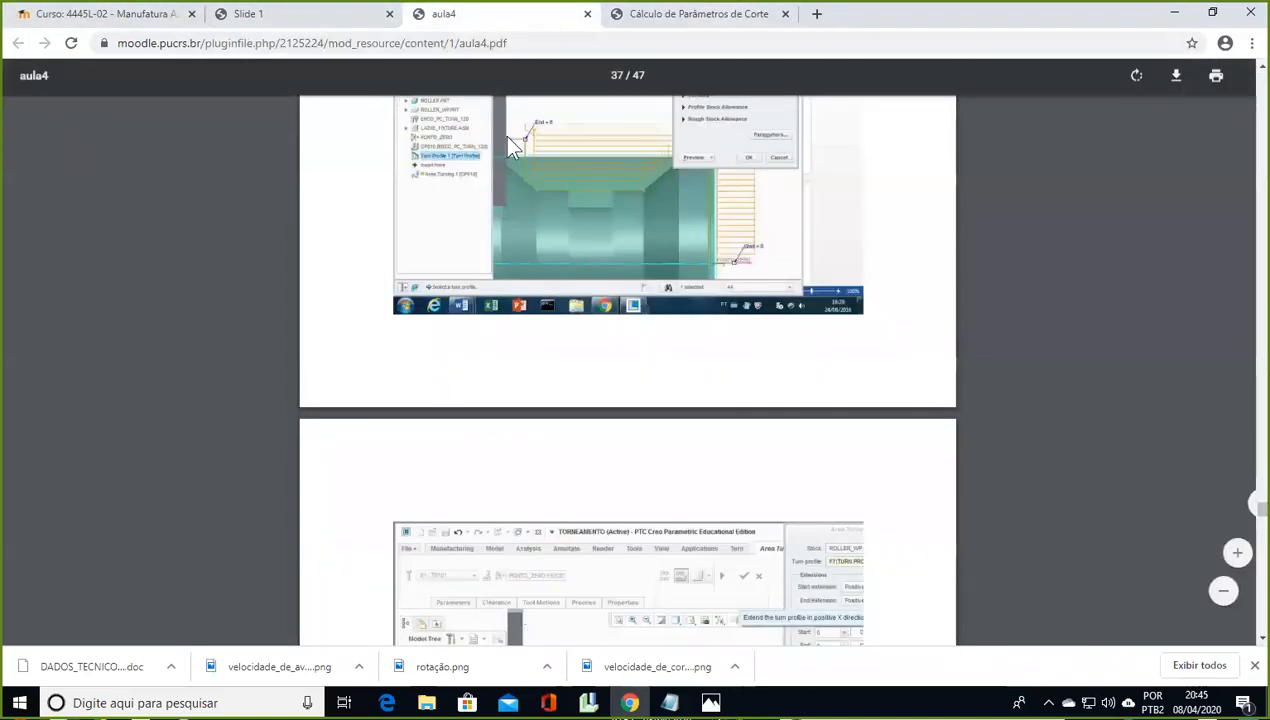
pyautogui.click(318, 18)
pyautogui.click(133, 18)
pyautogui.scroll(-4, 448, 432)
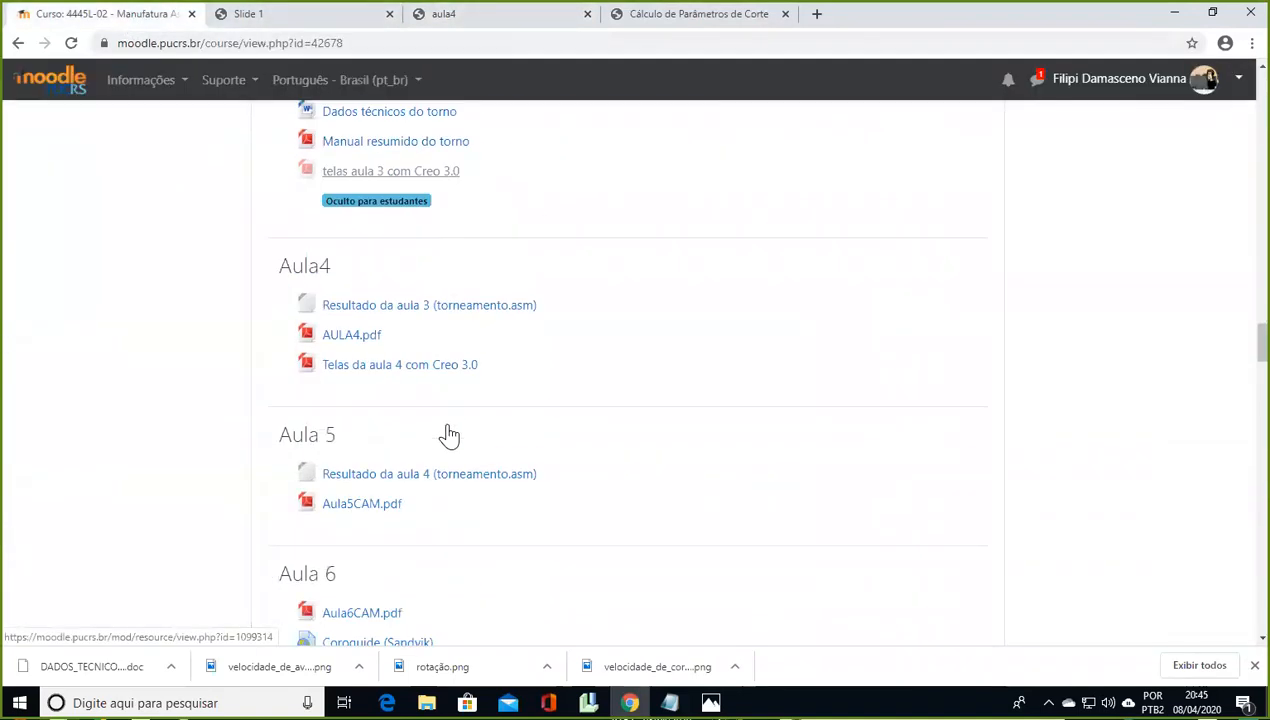
pyautogui.click(338, 341)
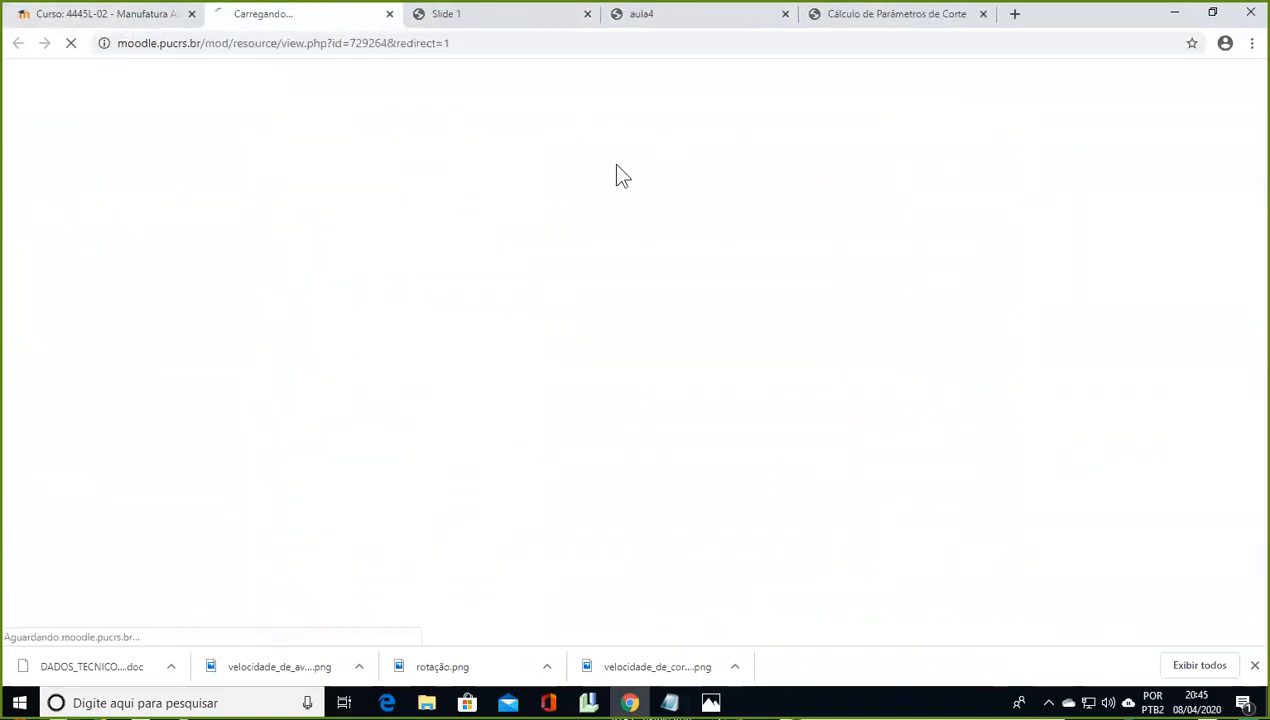
pyautogui.click(828, 450)
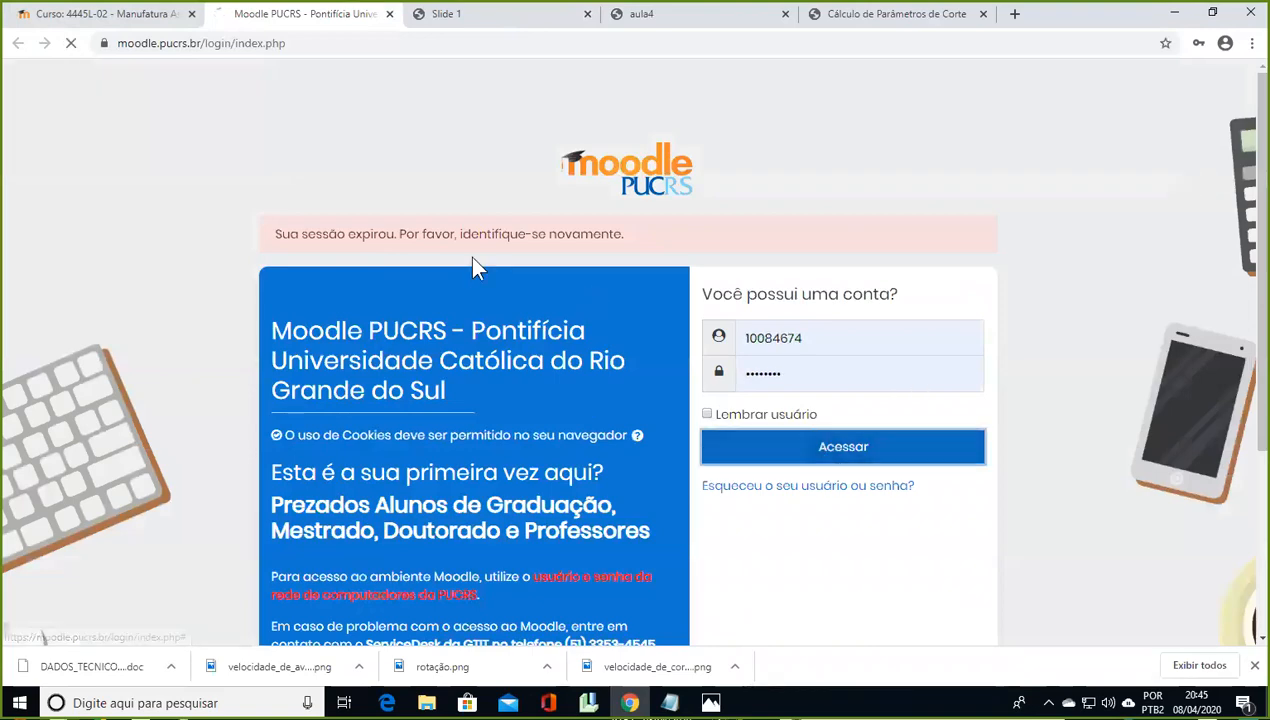
# Examine the Aula 5 slide listing the groove sequence parameters for cut feed, step over and spindle speed
pyautogui.scroll(-20, 455, 340)
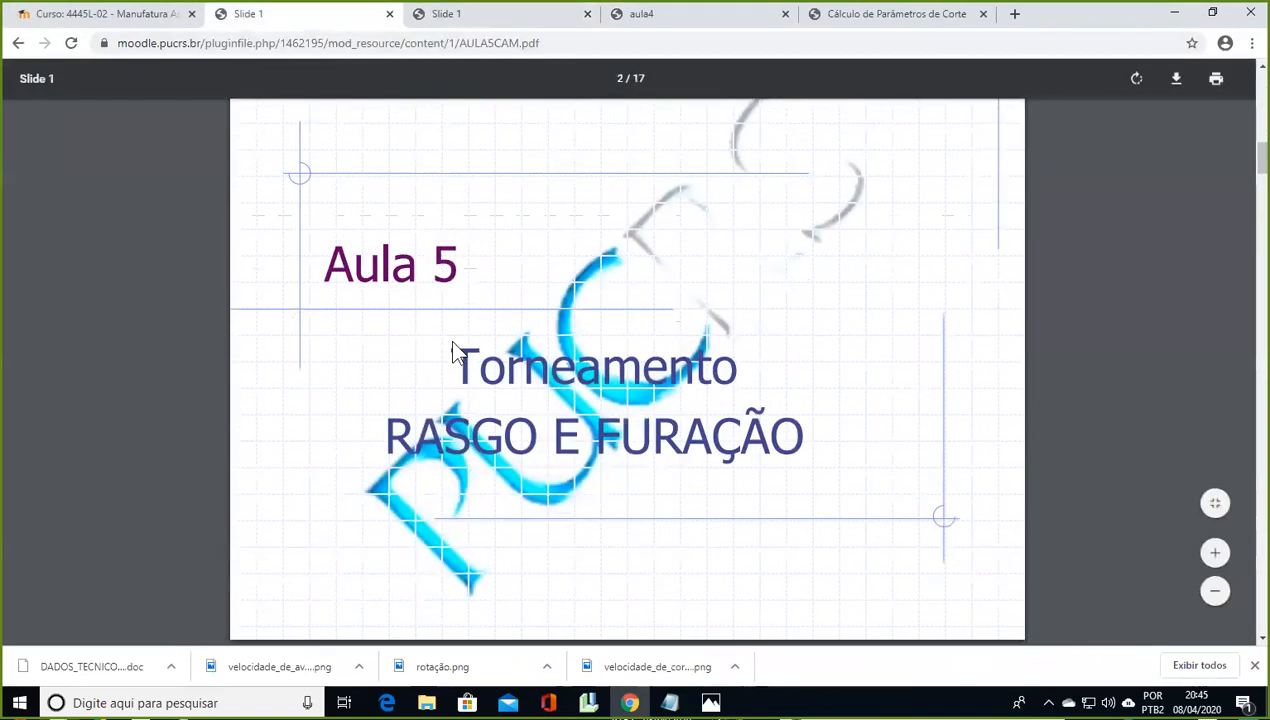
pyautogui.scroll(-8, 453, 342)
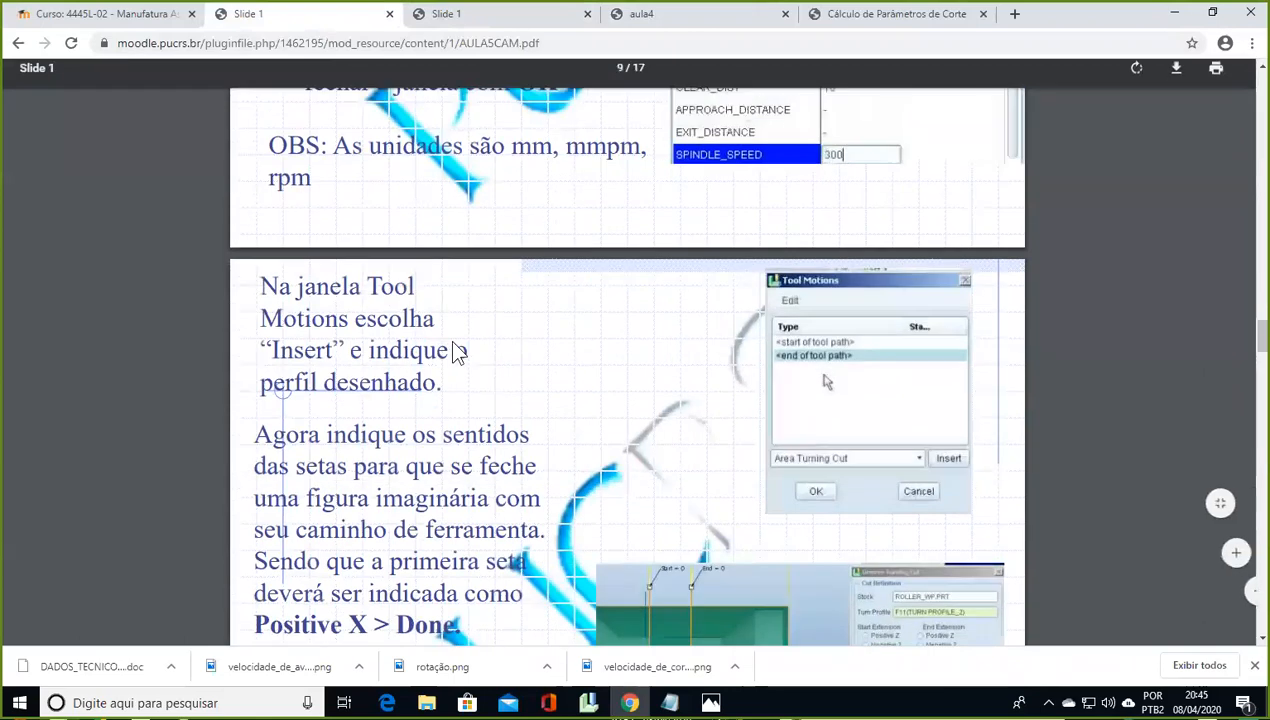
pyautogui.scroll(8, 453, 342)
pyautogui.scroll(-2, 453, 342)
pyautogui.scroll(-1, 453, 343)
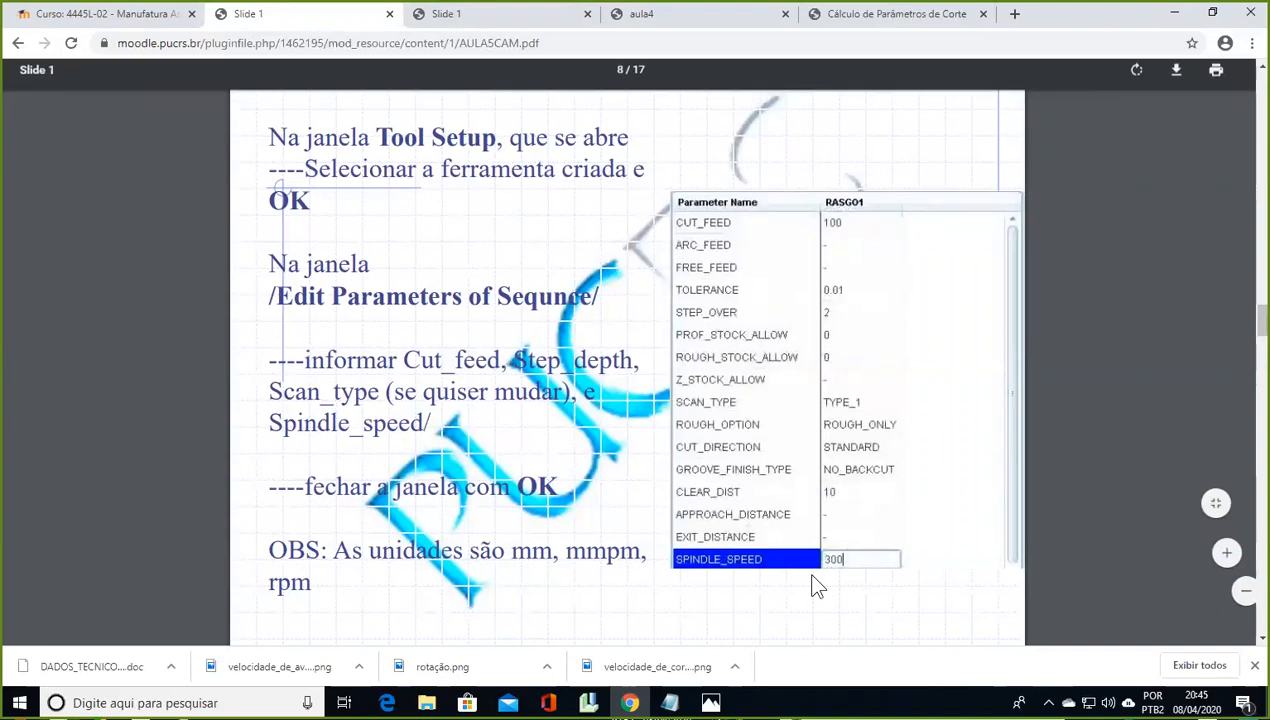
# Review the machine, tool material and operation options in the Cálculo de Parâmetros de Corte calculator, and return to Creo
pyautogui.click(706, 18)
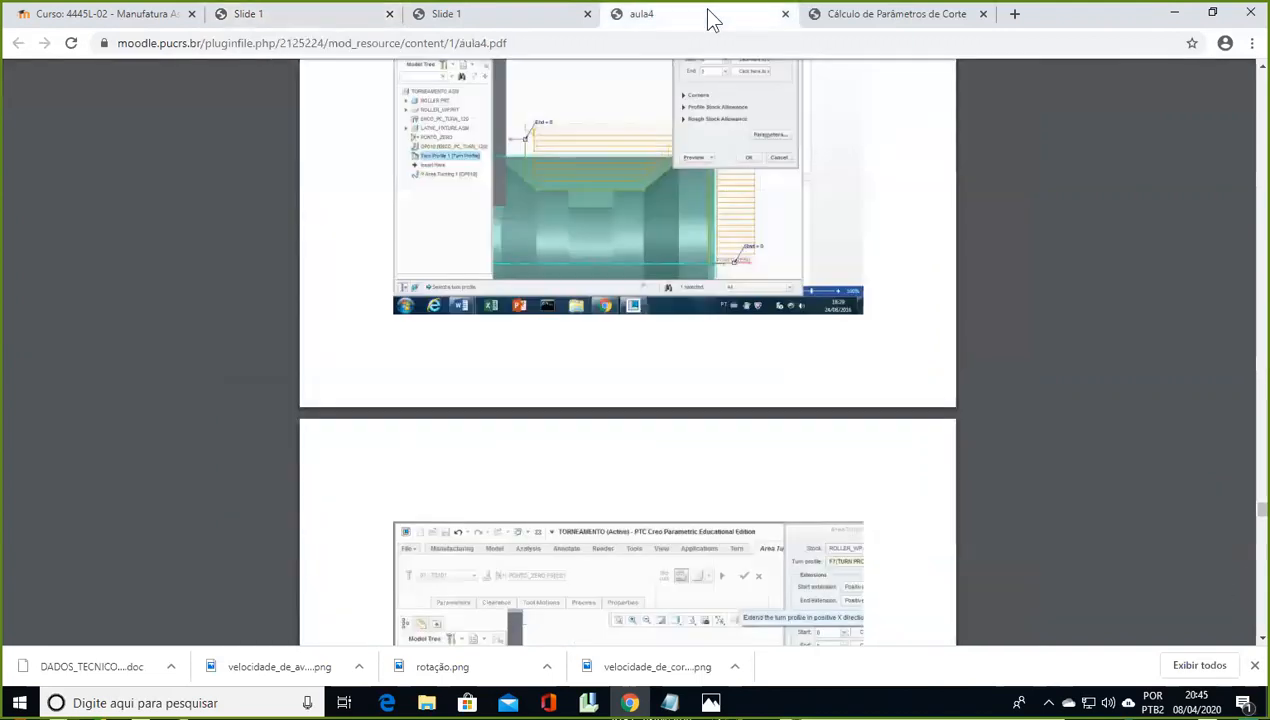
pyautogui.click(842, 14)
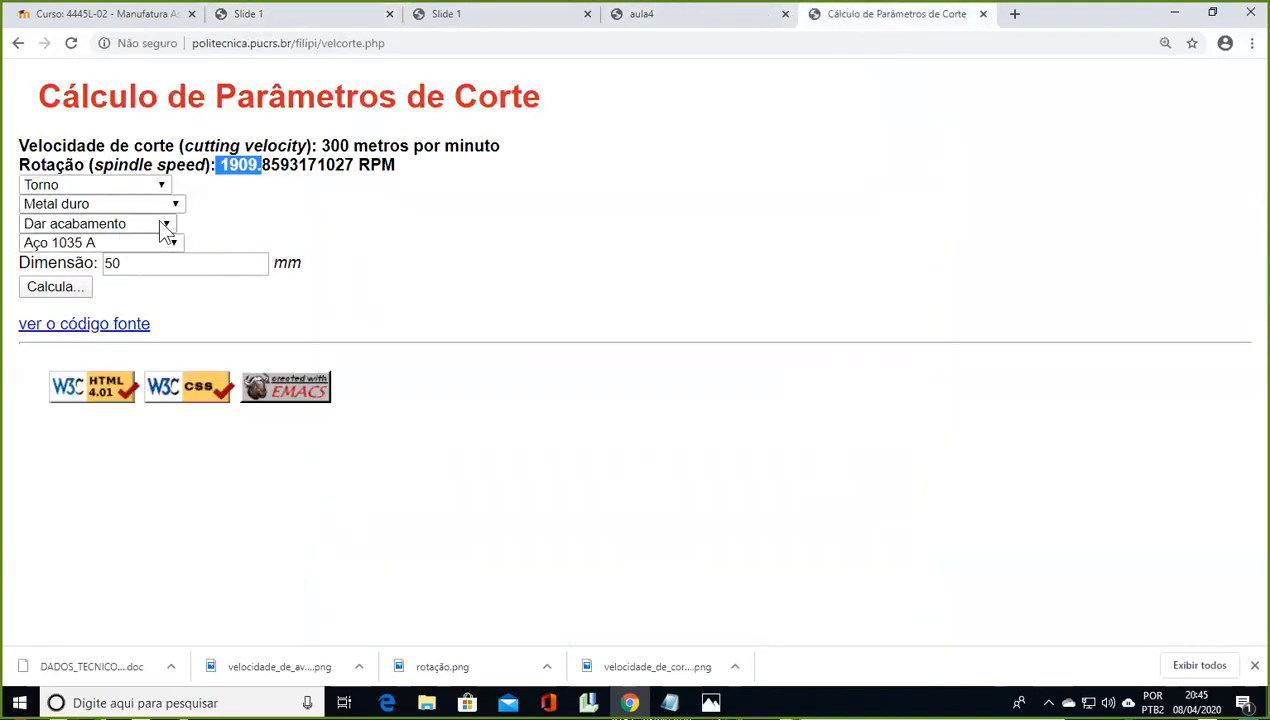
pyautogui.click(155, 187)
pyautogui.click(168, 218)
pyautogui.click(166, 200)
pyautogui.click(166, 201)
pyautogui.click(164, 226)
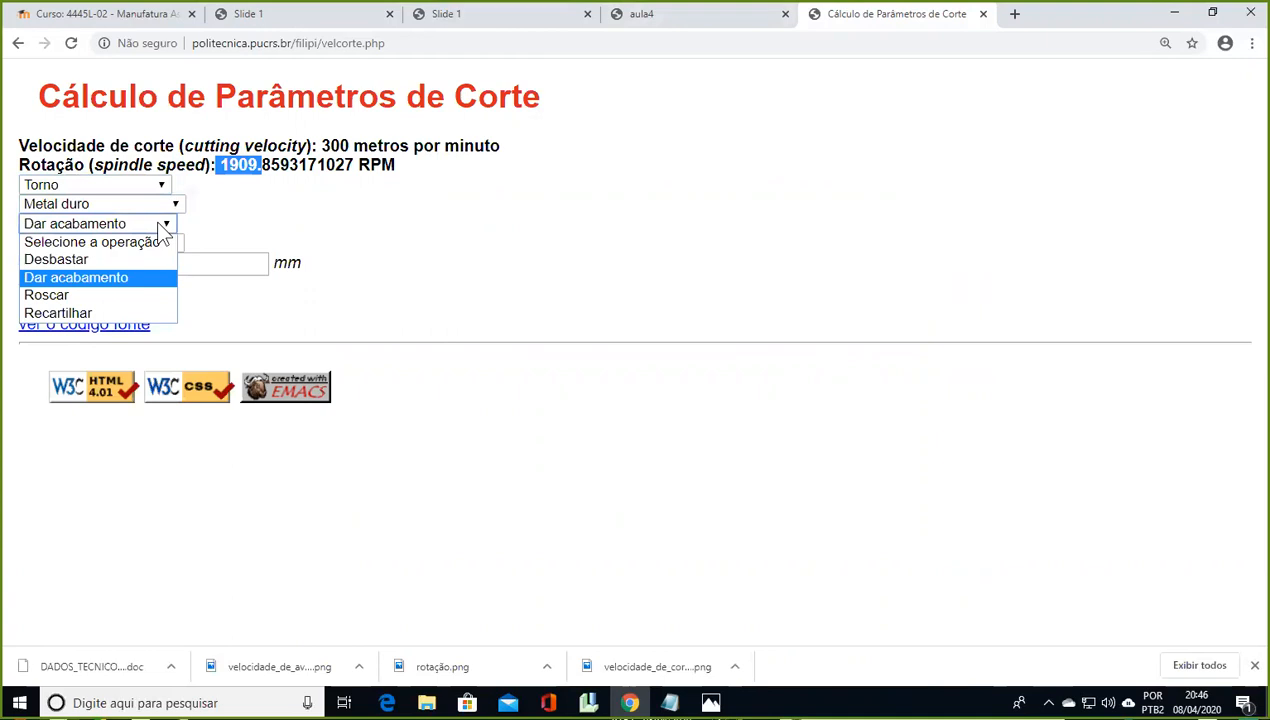
pyautogui.click(163, 229)
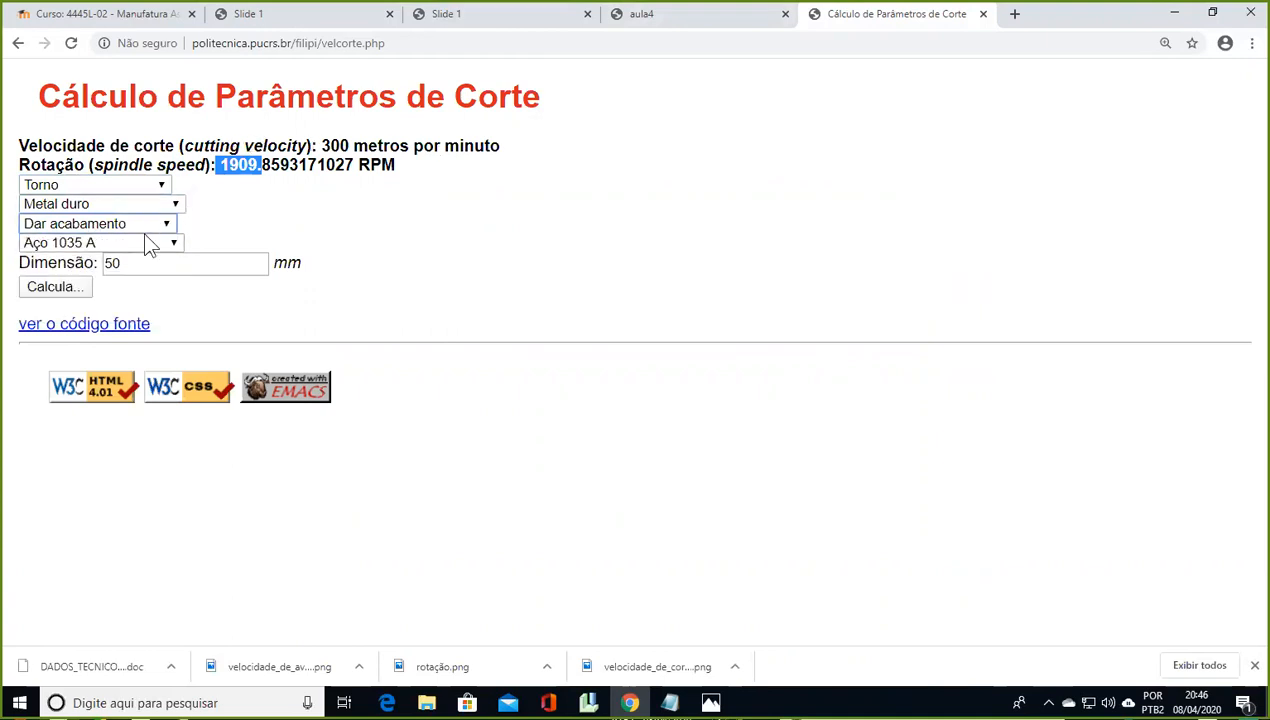
pyautogui.click(160, 226)
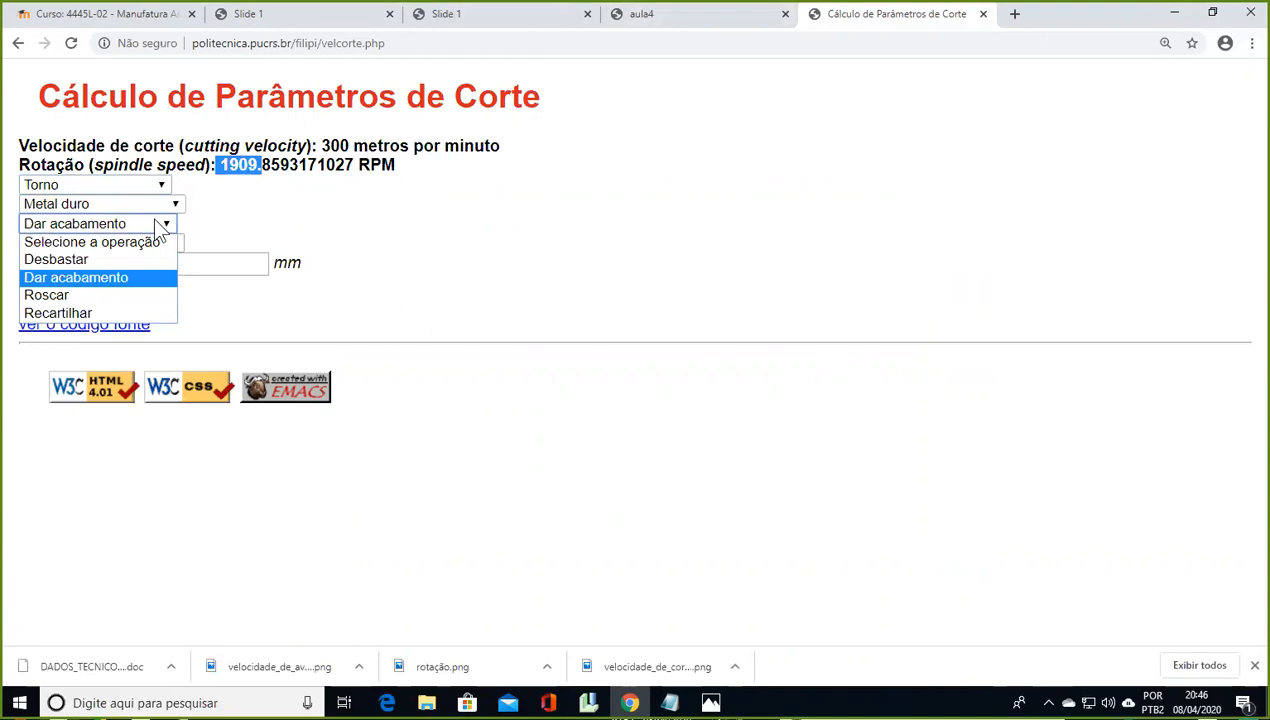
pyautogui.click(277, 212)
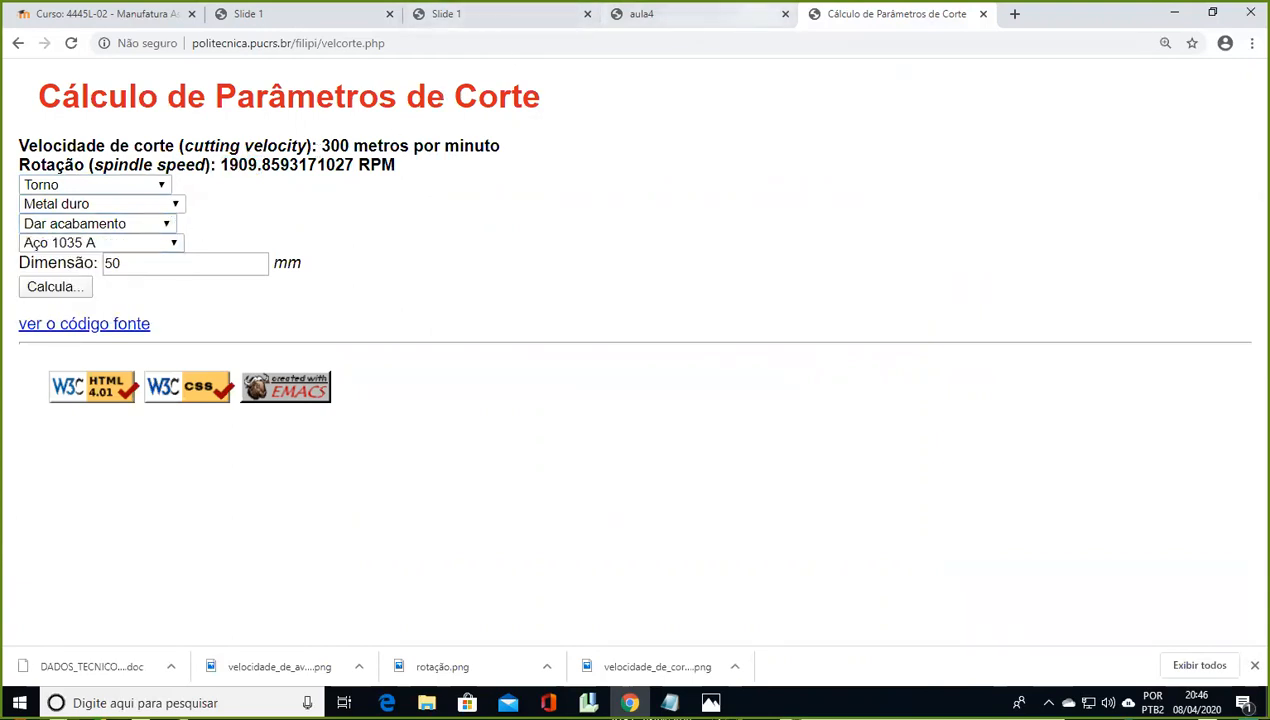
pyautogui.click(717, 17)
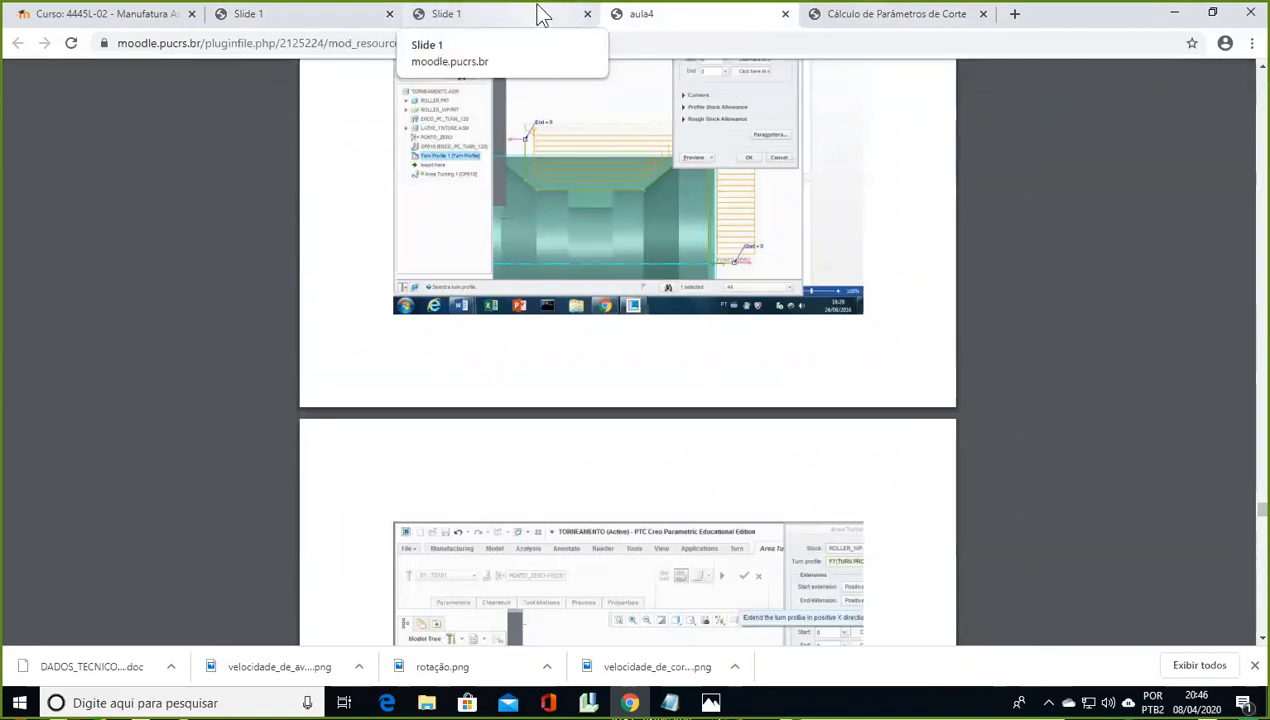
pyautogui.click(1172, 14)
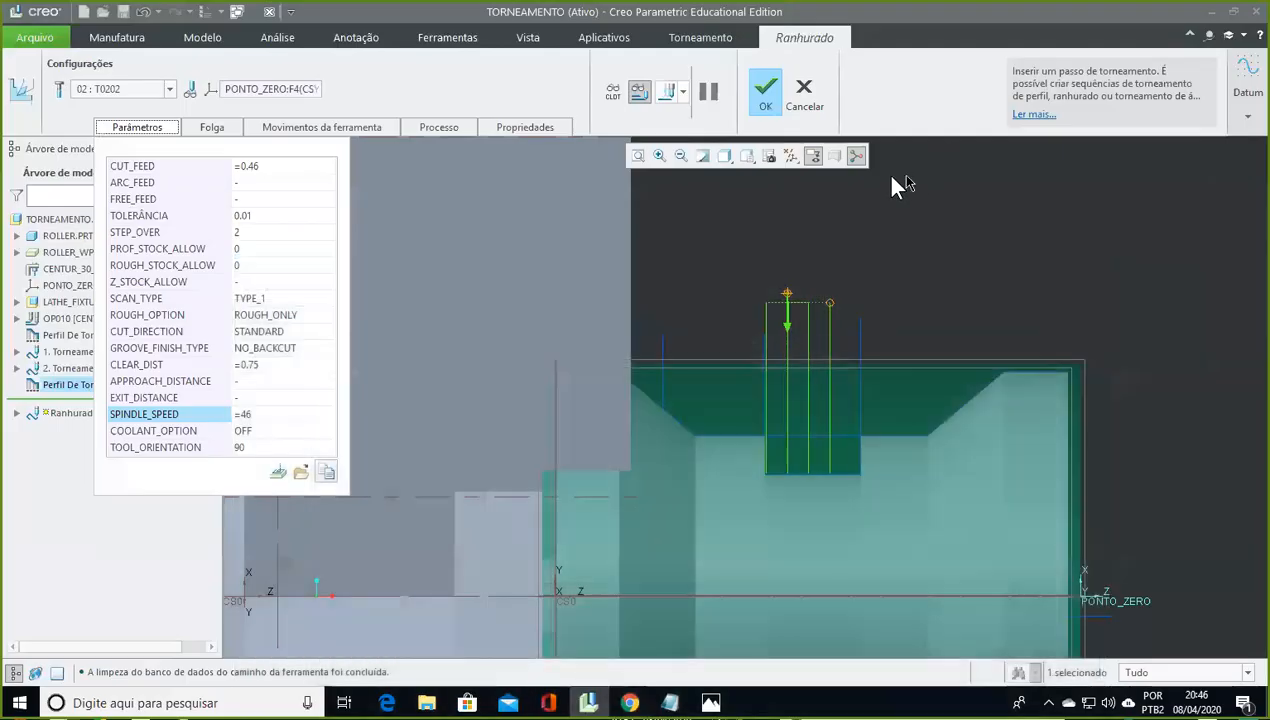
# Set the groove sequence's CUT_FEED to 100 and check the value options available for CLEAR_DIST
pyautogui.click(263, 164)
pyautogui.write('100')
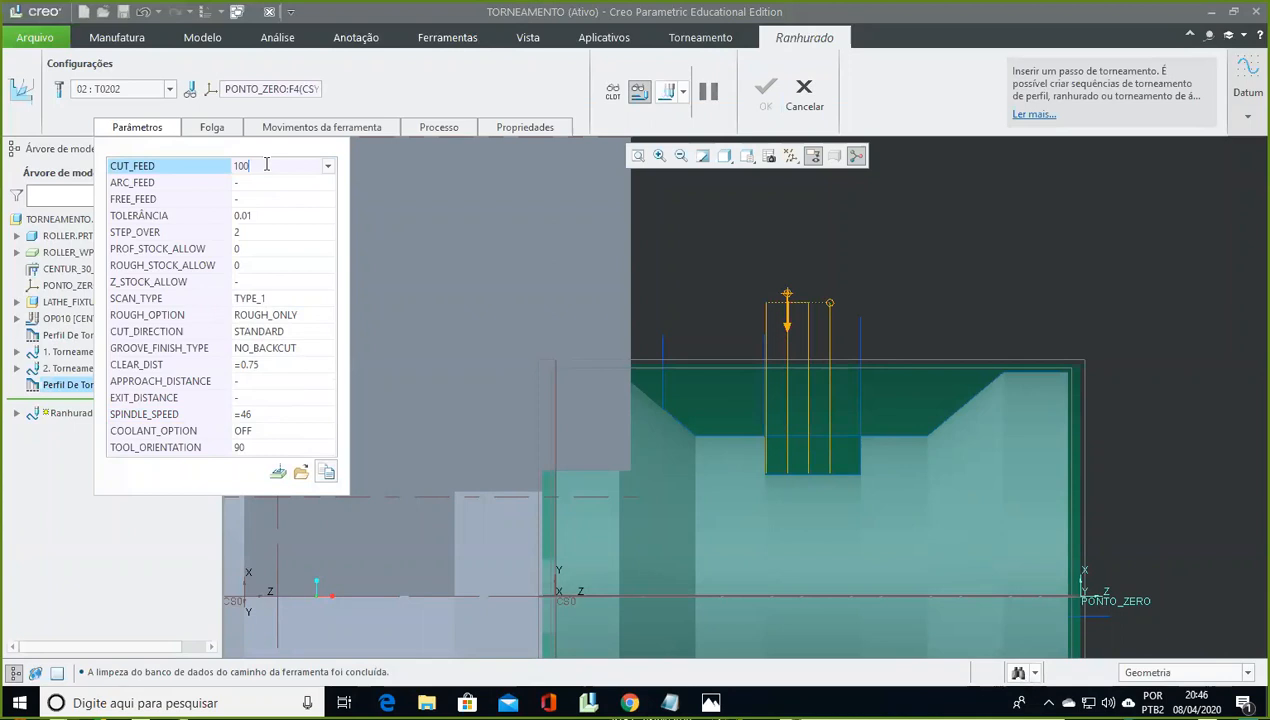
pyautogui.press('Return')
pyautogui.click(266, 363)
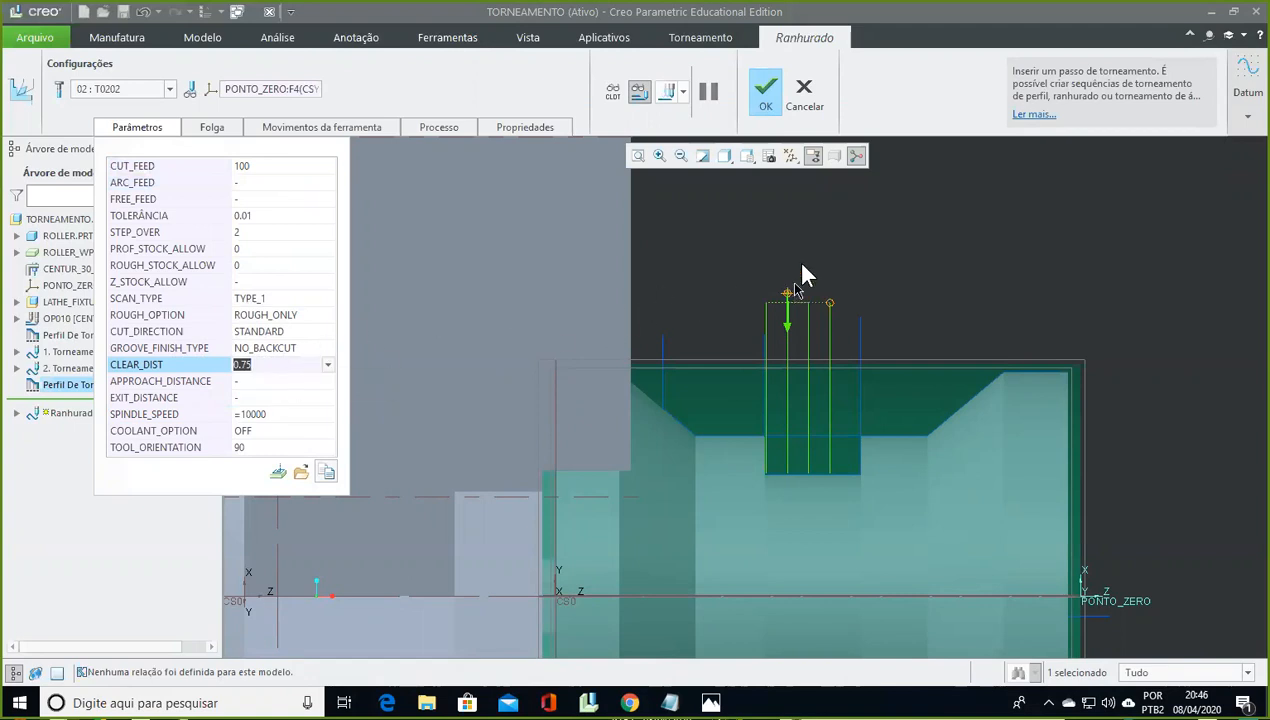
pyautogui.click(327, 364)
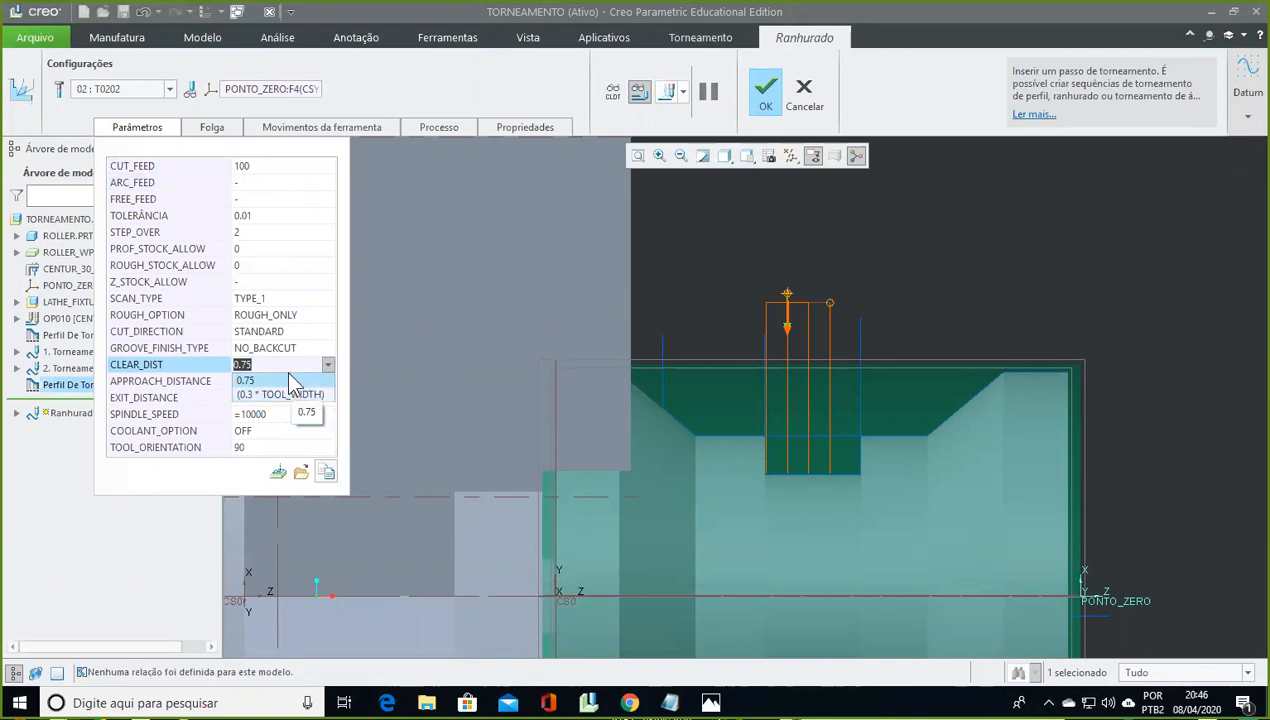
pyautogui.click(326, 364)
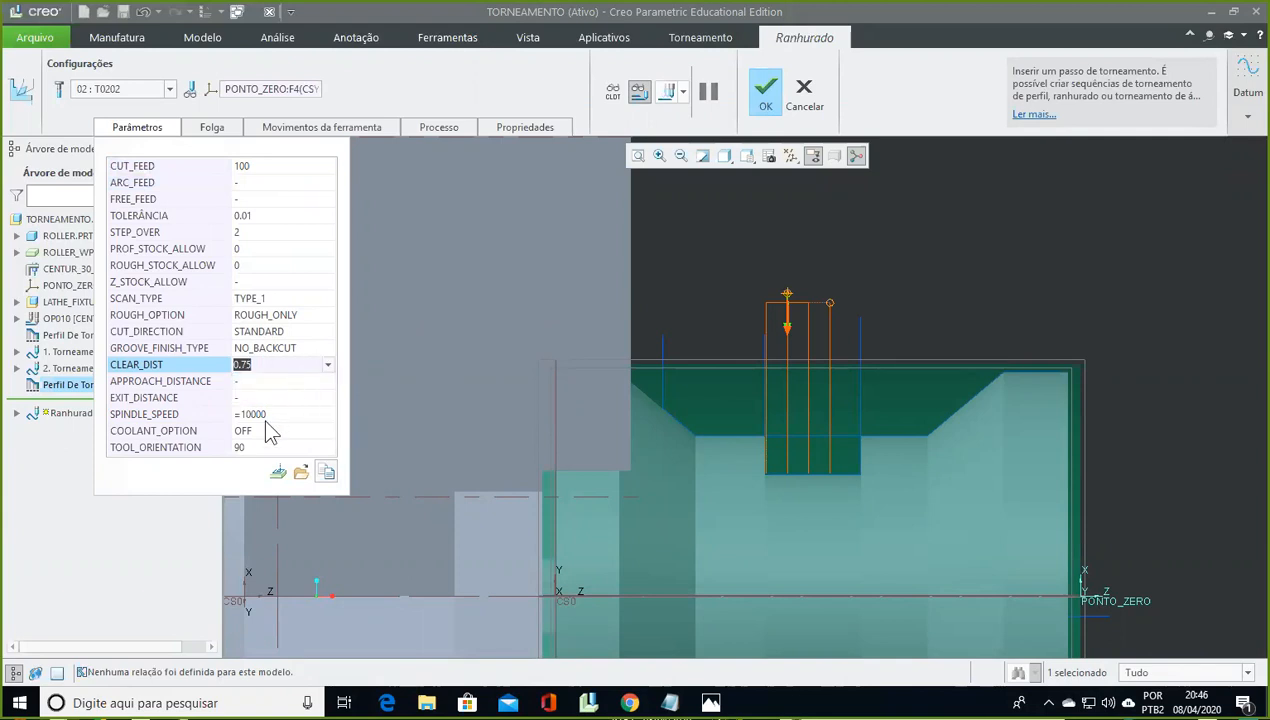
# Set the groove sequence's SPINDLE_SPEED to 300
pyautogui.click(285, 405)
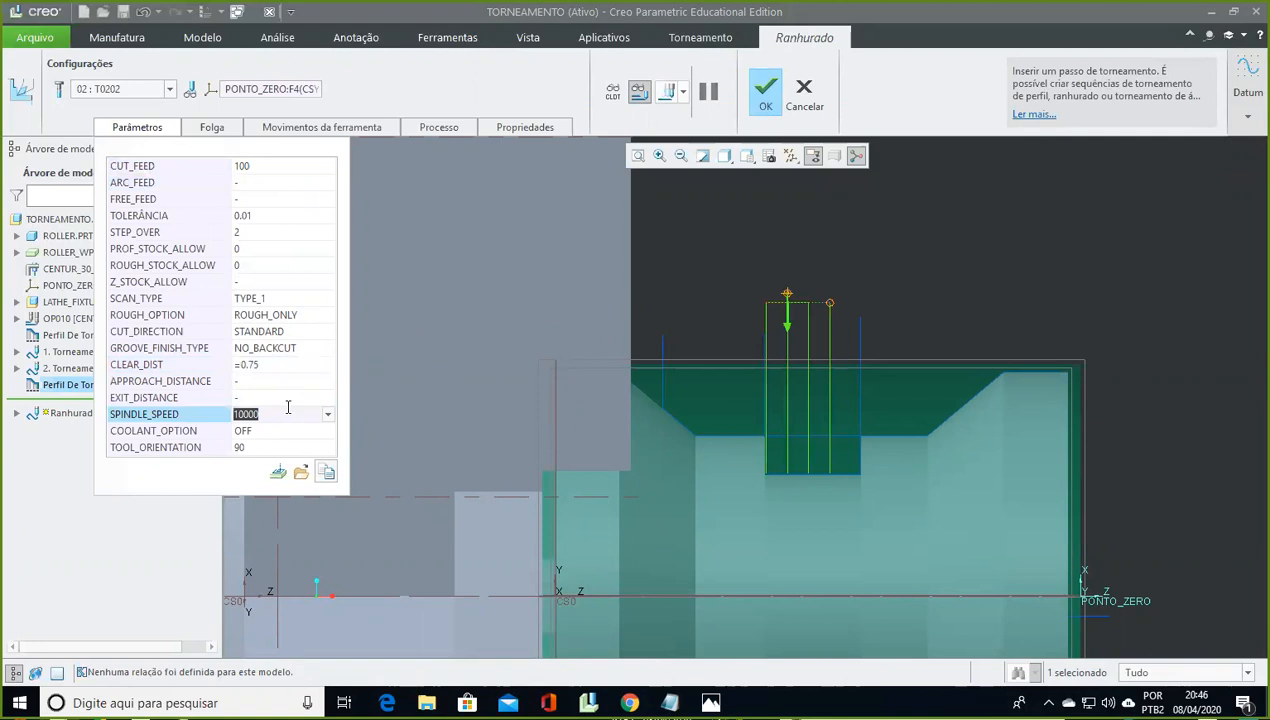
pyautogui.click(327, 413)
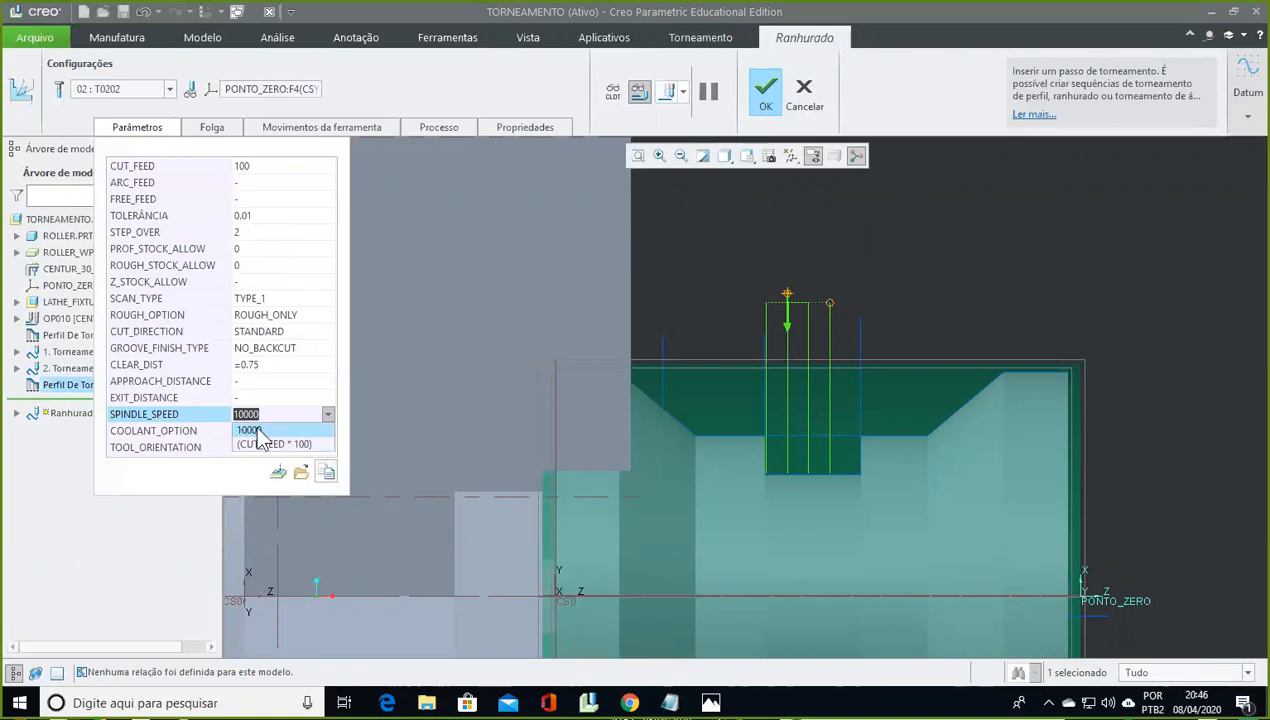
pyautogui.write('1')
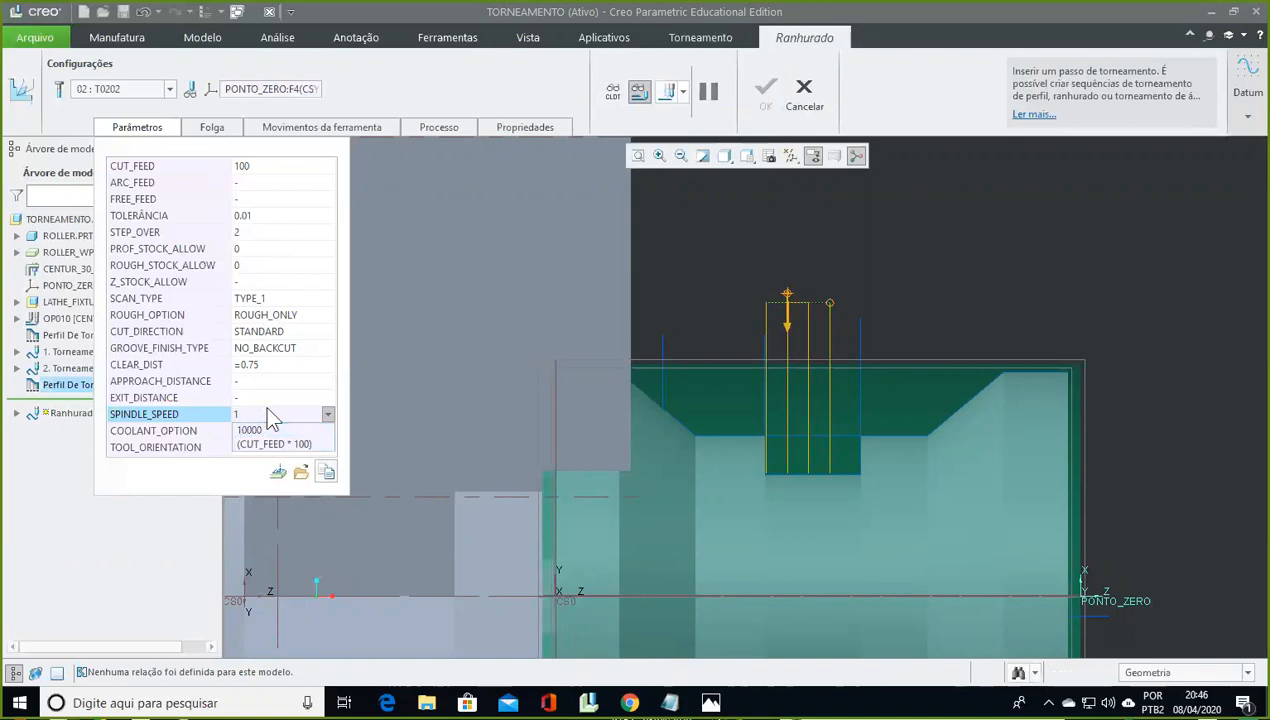
pyautogui.write('00')
pyautogui.press('Return')
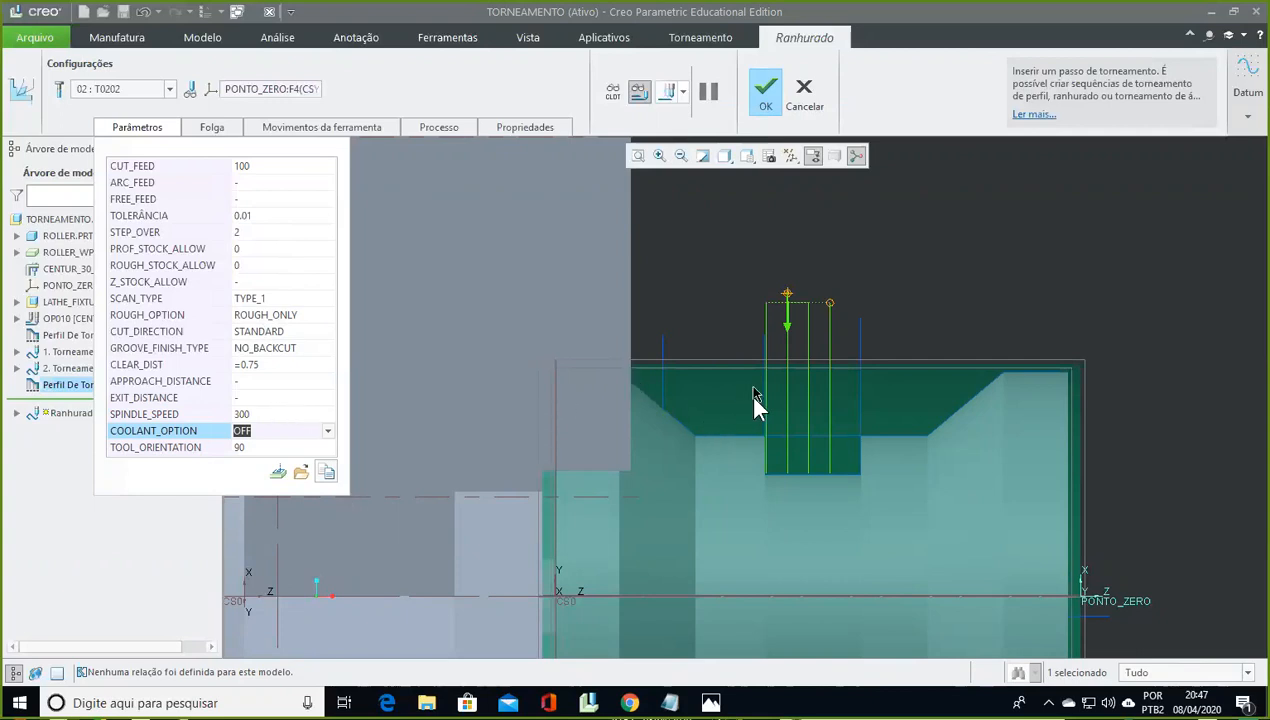
pyautogui.click(766, 424)
# Review the groove sequence's complete parameter list and its tool motions without changing anything
pyautogui.click(264, 163)
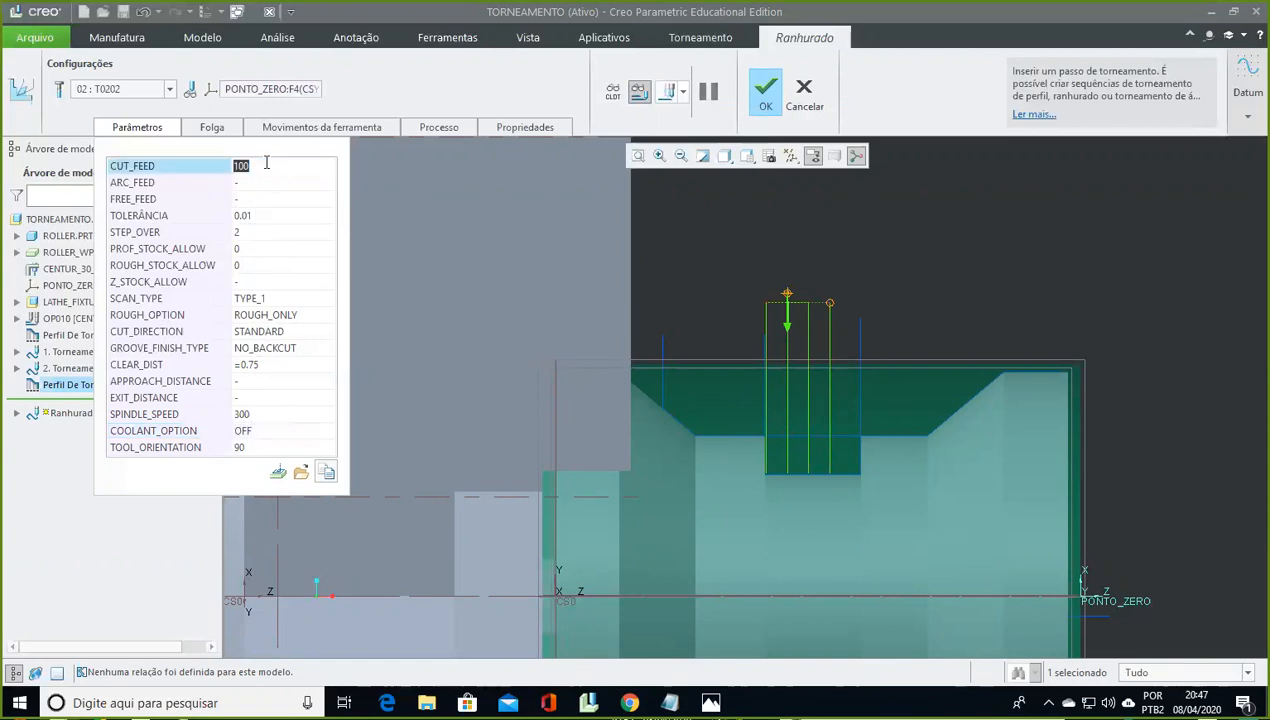
pyautogui.click(277, 470)
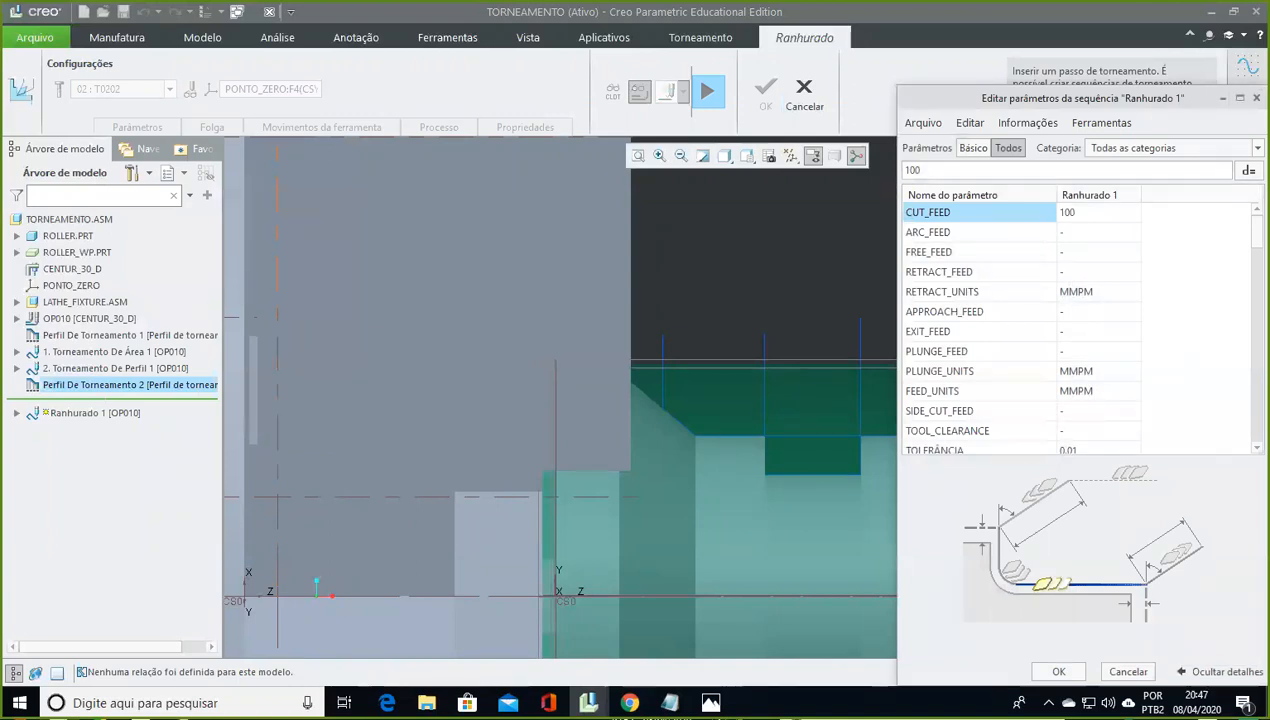
pyautogui.click(1257, 98)
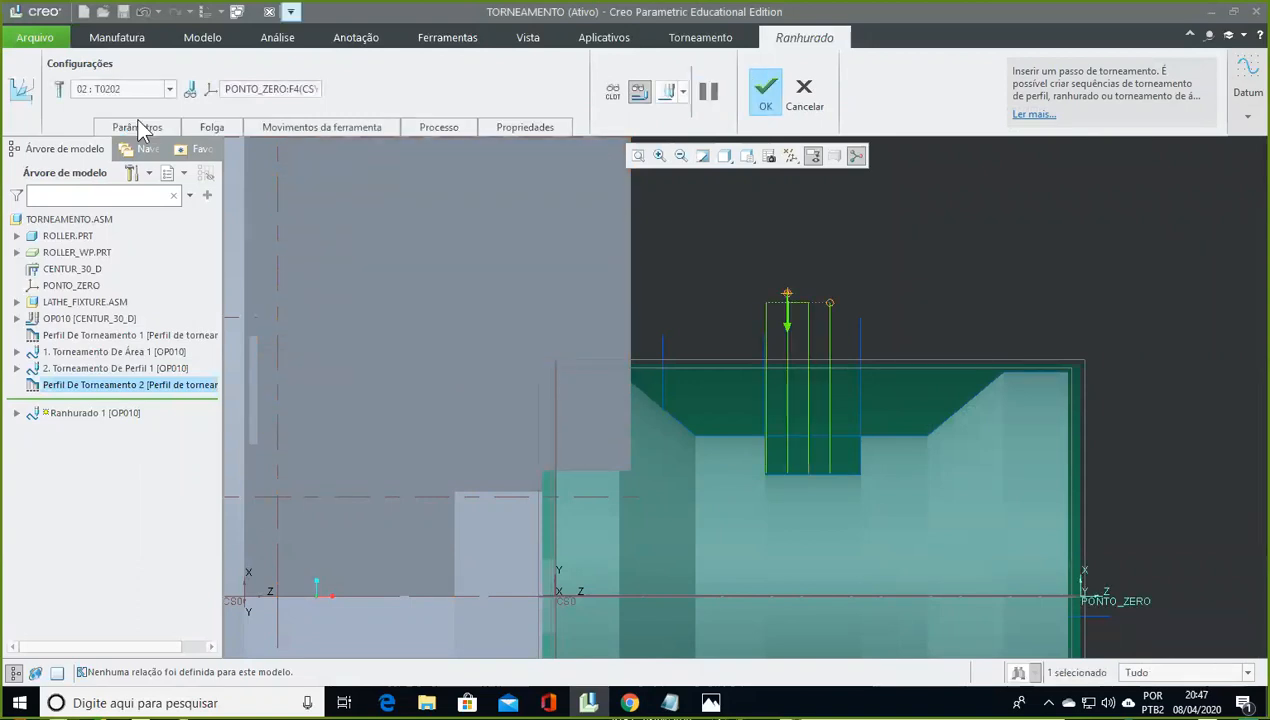
pyautogui.click(296, 125)
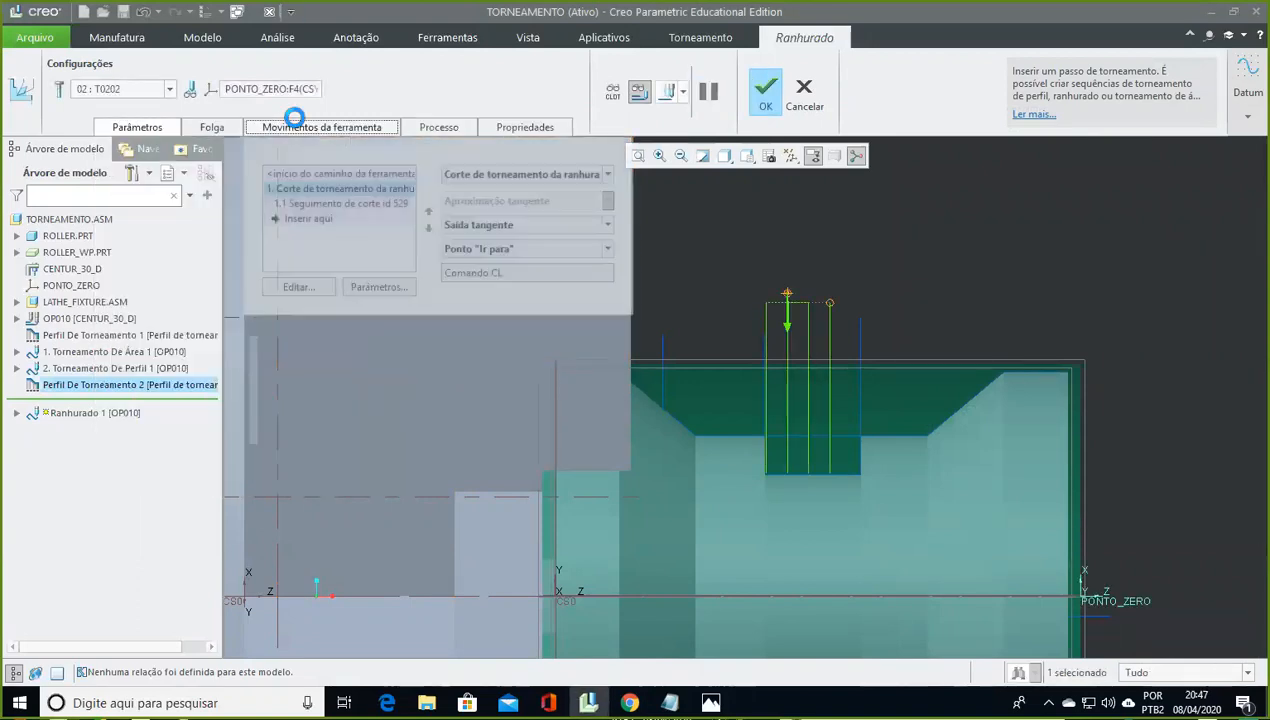
pyautogui.click(140, 127)
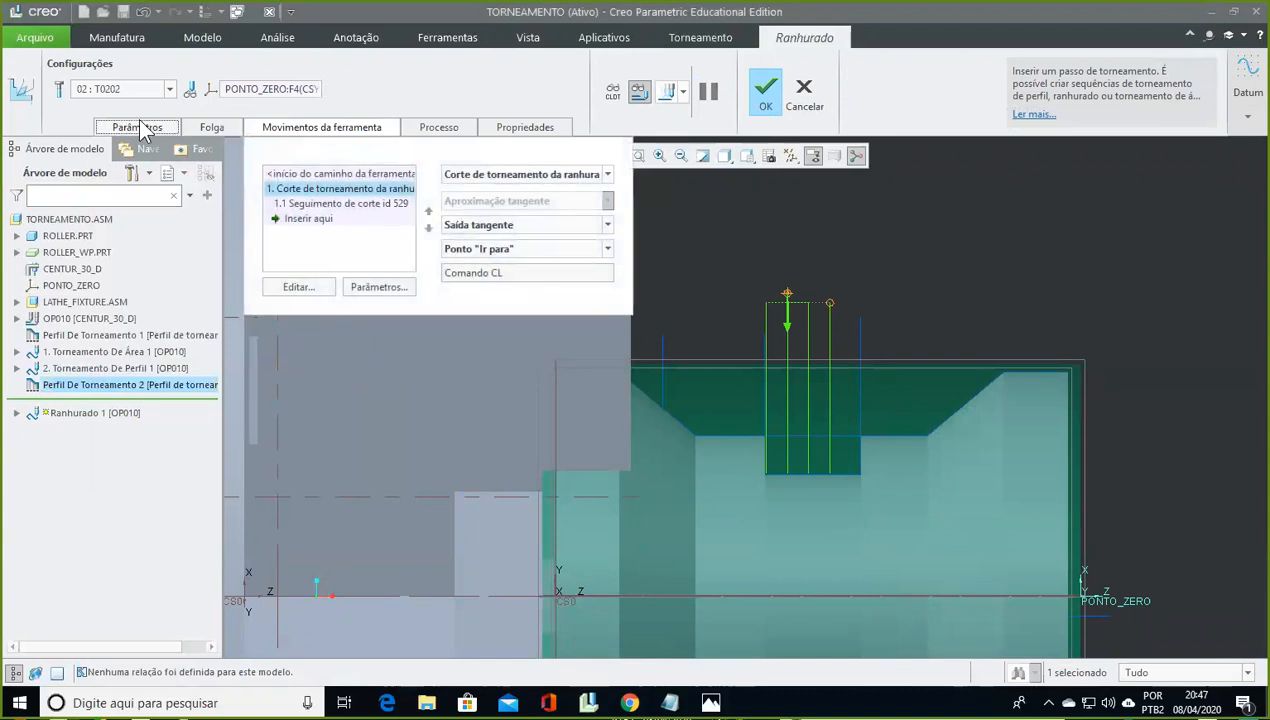
# Calculate the groove sequence's process time and accept the sequence
pyautogui.click(439, 127)
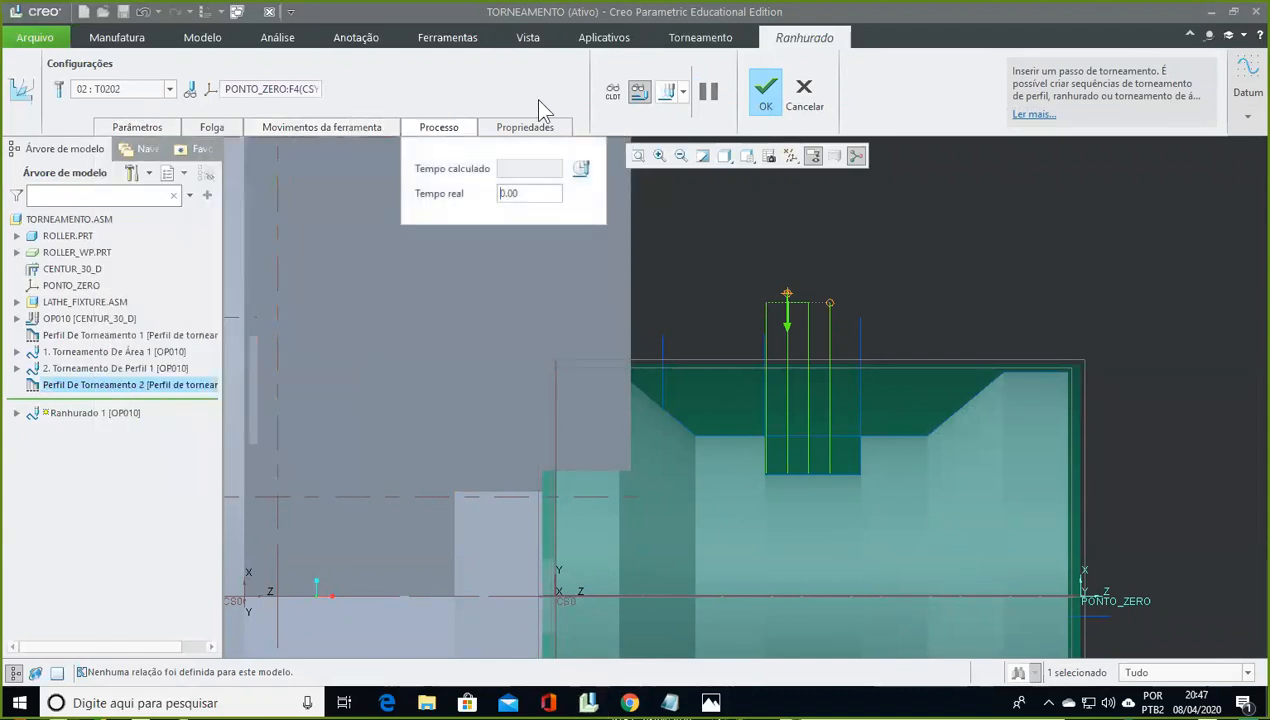
pyautogui.click(582, 170)
pyautogui.click(455, 129)
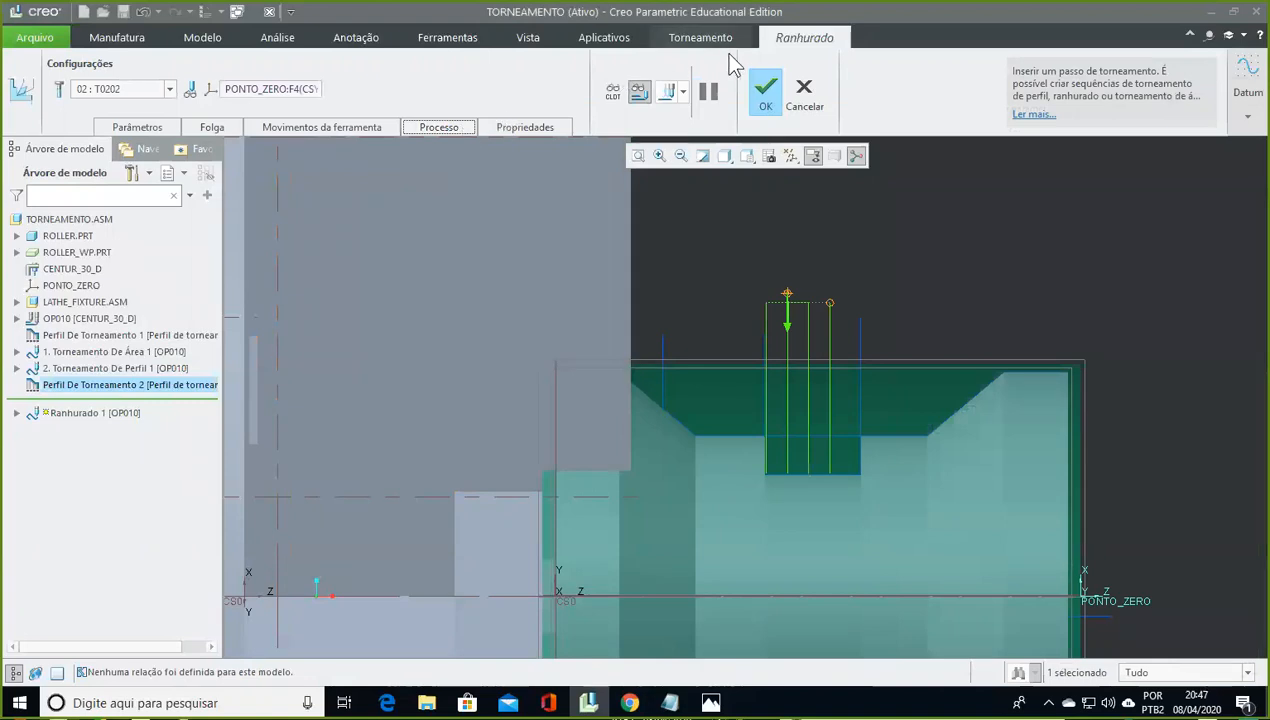
pyautogui.moveTo(1070, 322); pyautogui.dragTo(1040, 343, button='middle')
pyautogui.click(766, 100)
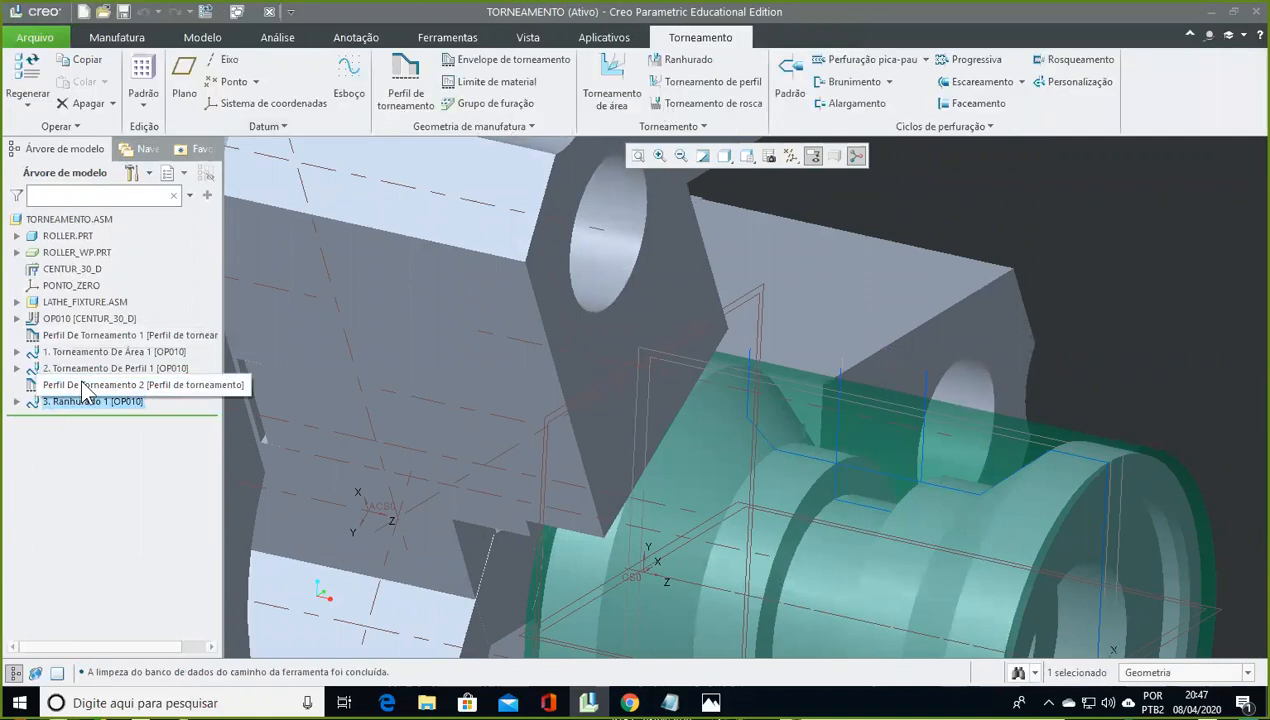
# Launch the material removal simulation for operation OP010 and bring up its playback controls
pyautogui.click(58, 318)
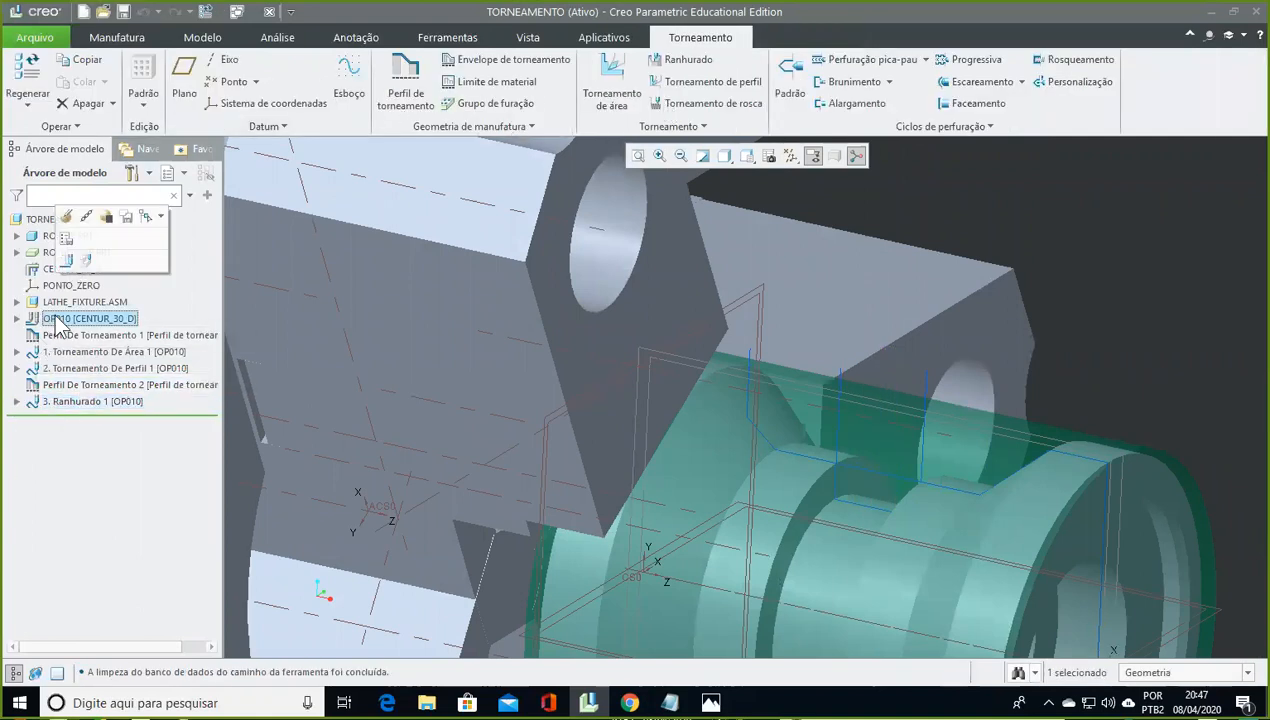
pyautogui.rightClick(58, 318)
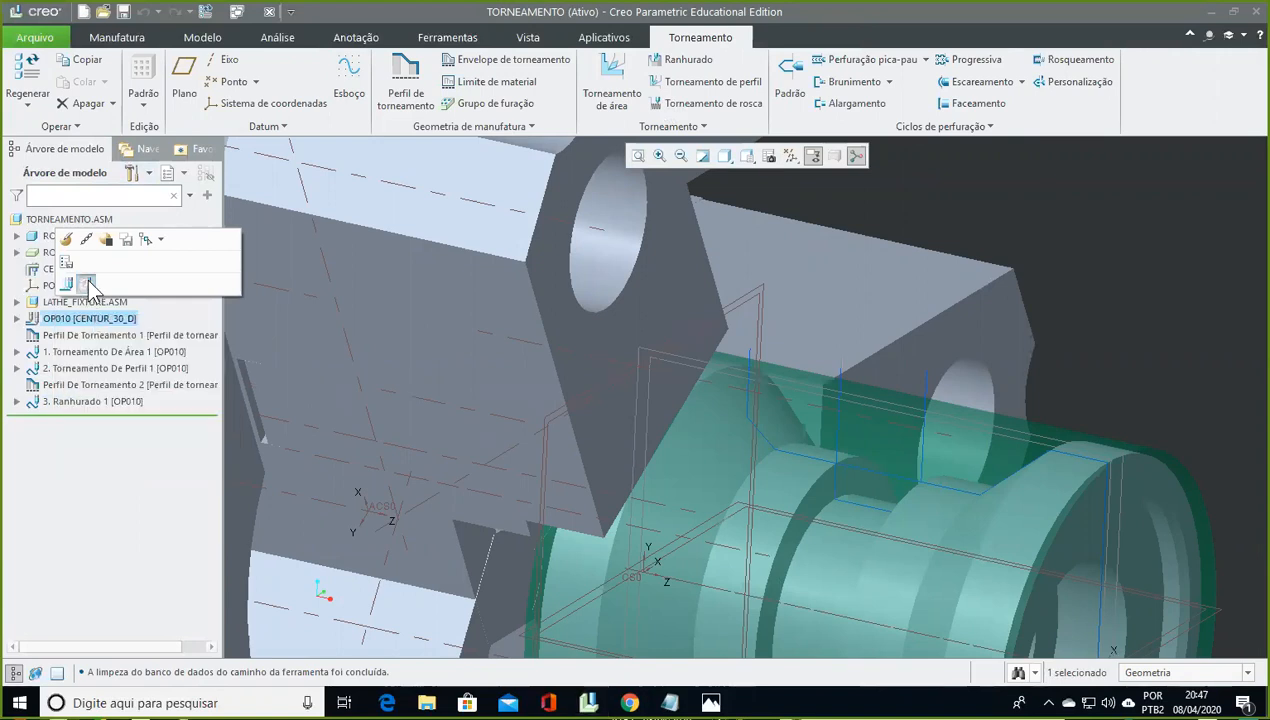
pyautogui.click(88, 286)
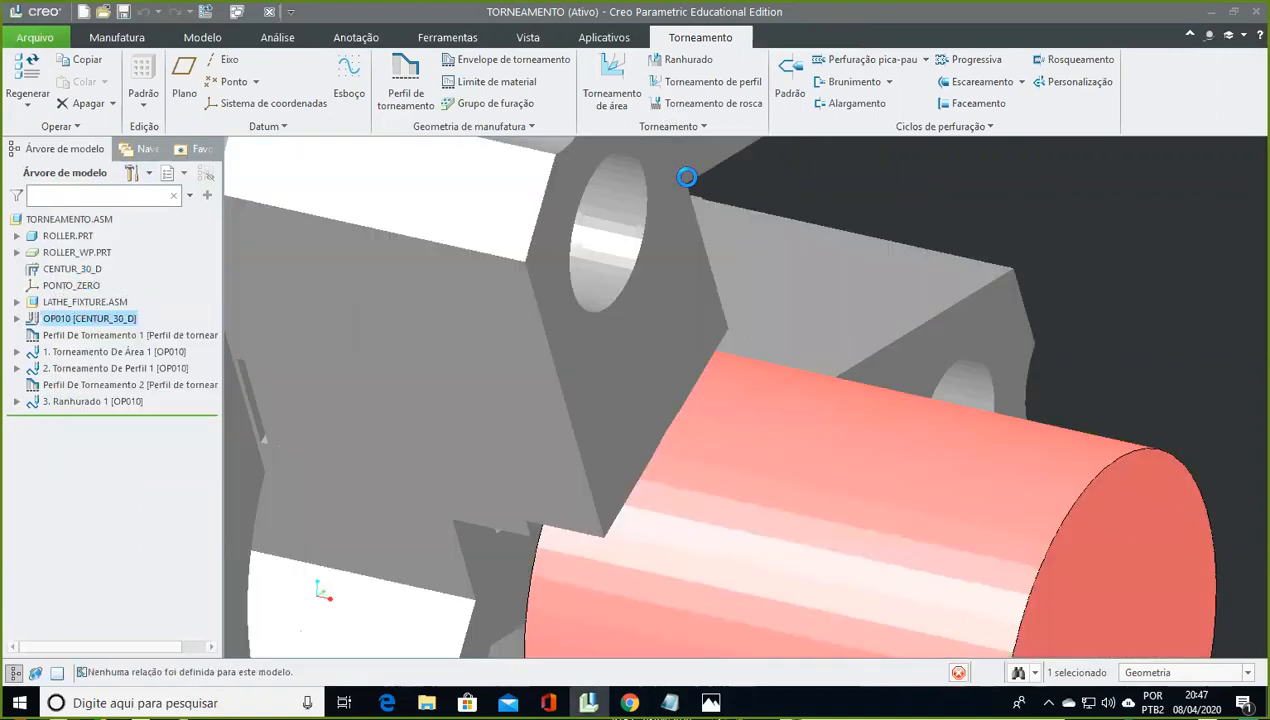
pyautogui.keyDown('shift'); pyautogui.moveTo(1030, 350); pyautogui.dragTo(776, 236, button='middle'); pyautogui.keyUp('shift')
pyautogui.click(998, 86)
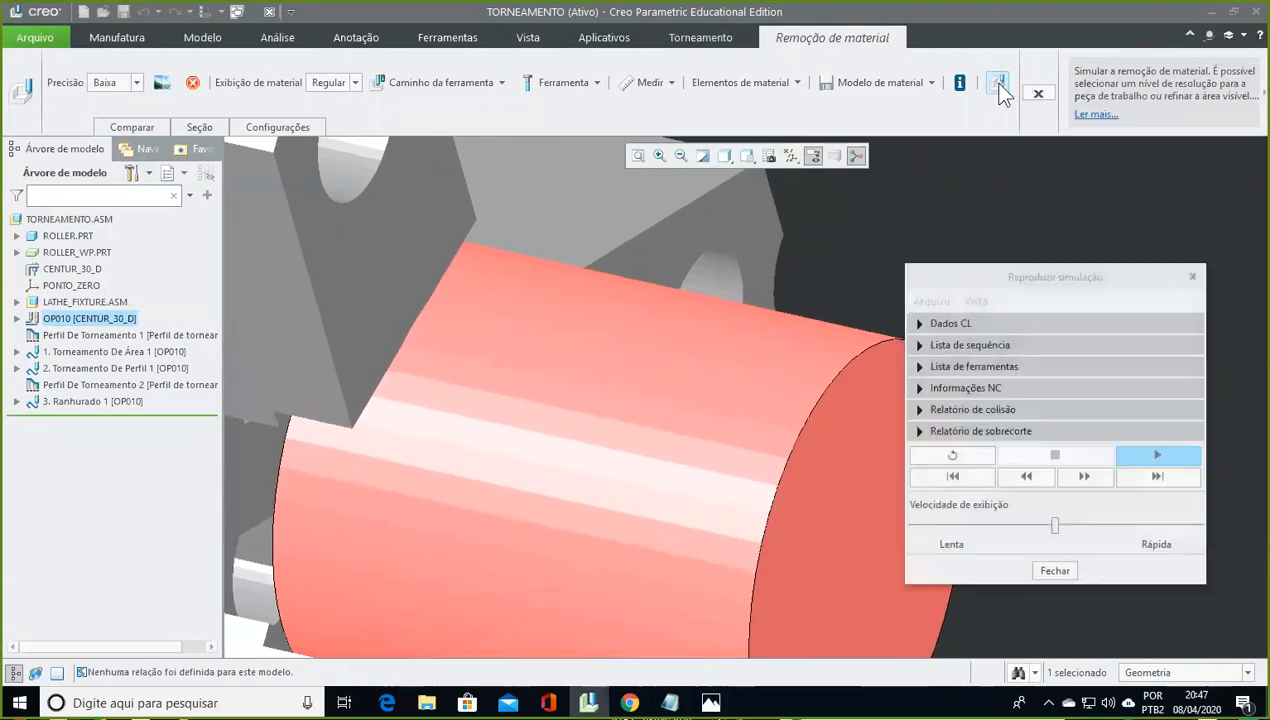
# Expand the sequence list and play the simulation of the area, profile and groove turning sequences
pyautogui.moveTo(1050, 264); pyautogui.dragTo(1120, 184)
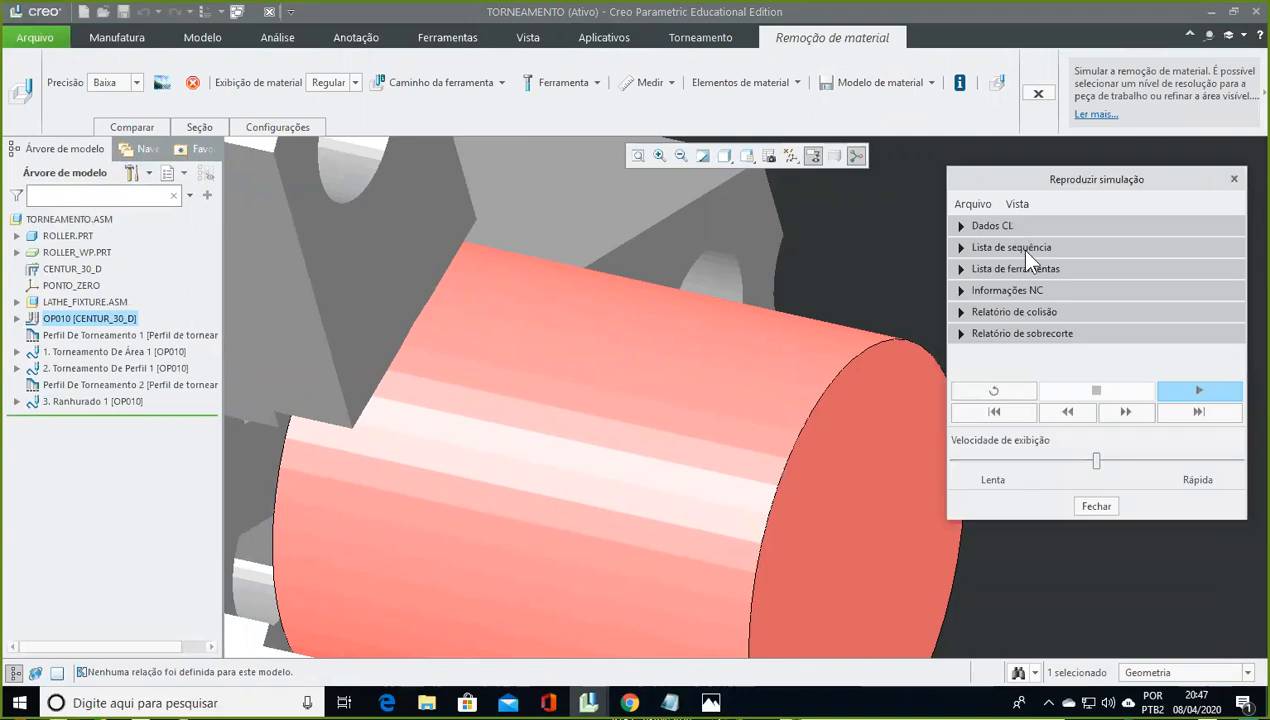
pyautogui.click(966, 251)
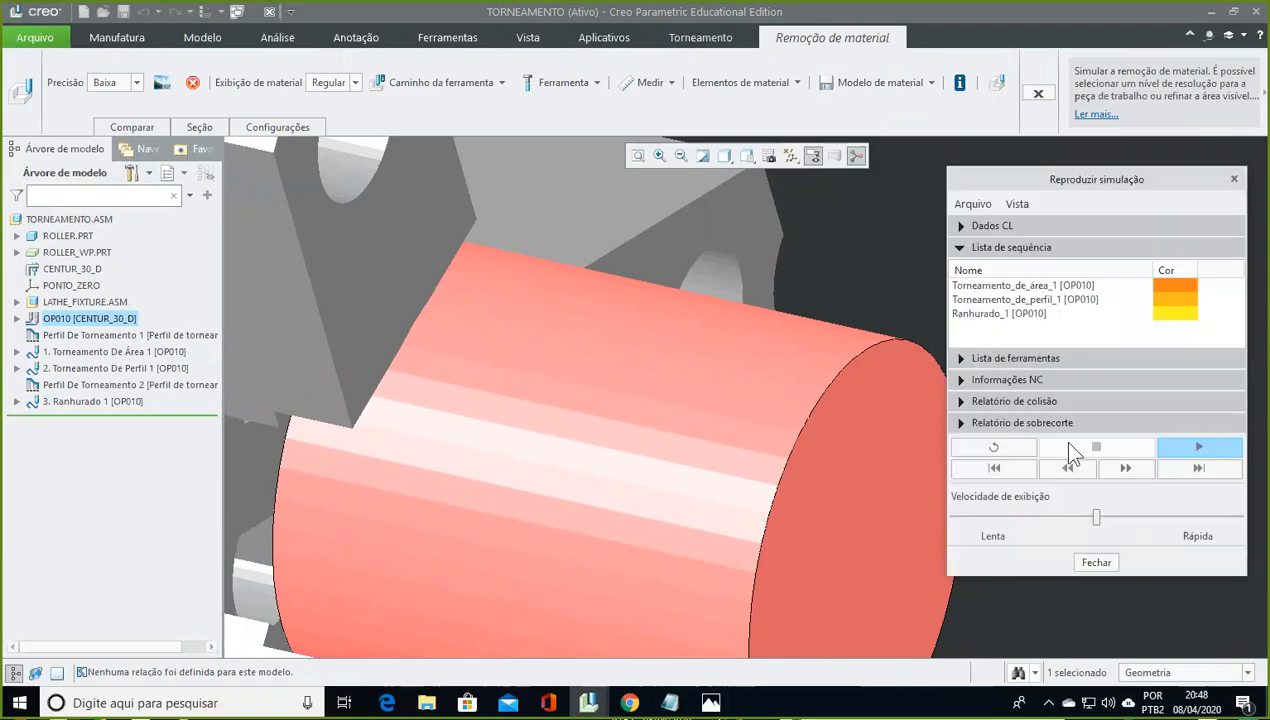
pyautogui.click(1192, 445)
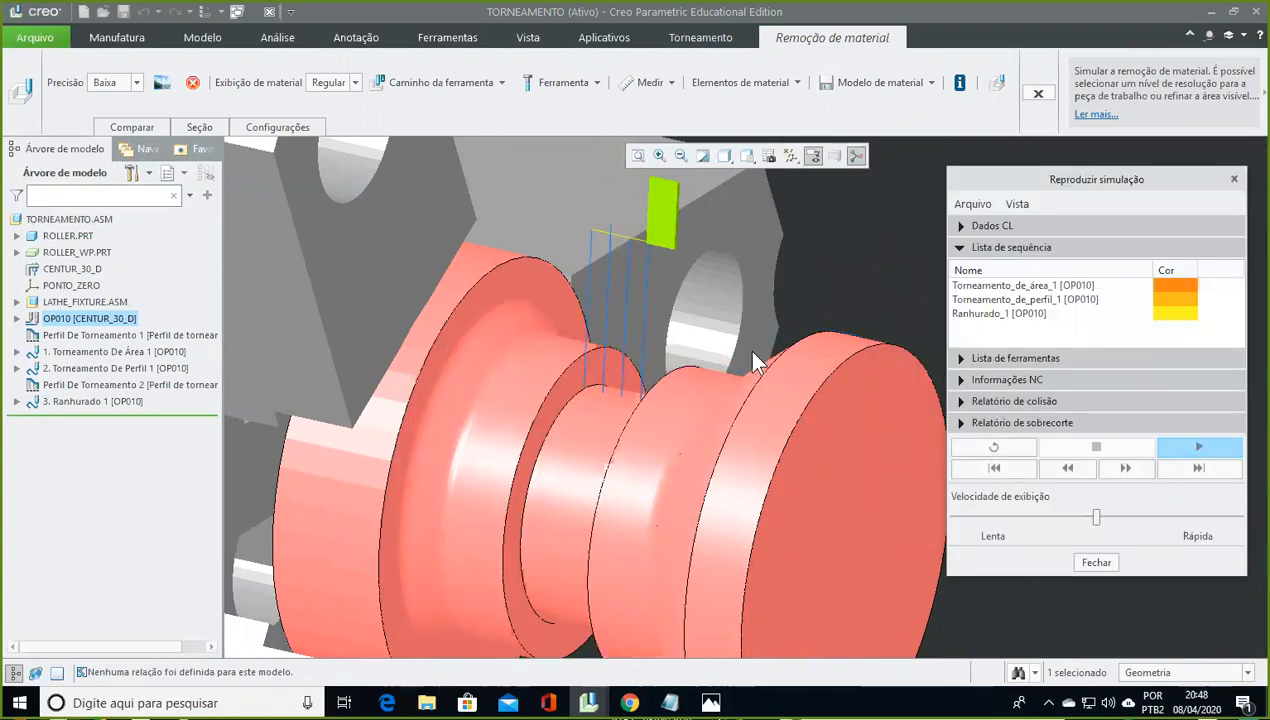
pyautogui.moveTo(650, 456)
pyautogui.mouseDown(button='middle')
pyautogui.moveTo(718, 442)
pyautogui.moveTo(658, 456)
pyautogui.mouseUp(button='middle')
# Compare the simulated part with the target part, inspect the deviation colours, and exit the material removal simulation
pyautogui.click(128, 127)
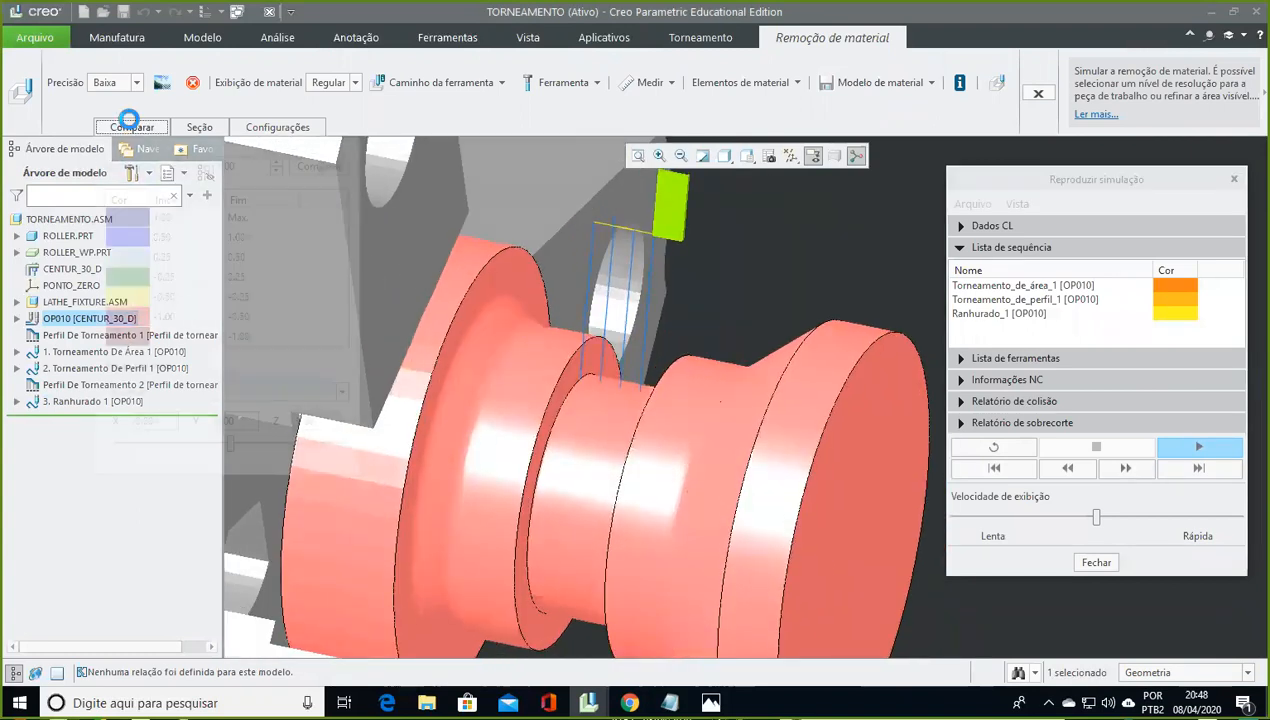
pyautogui.click(312, 166)
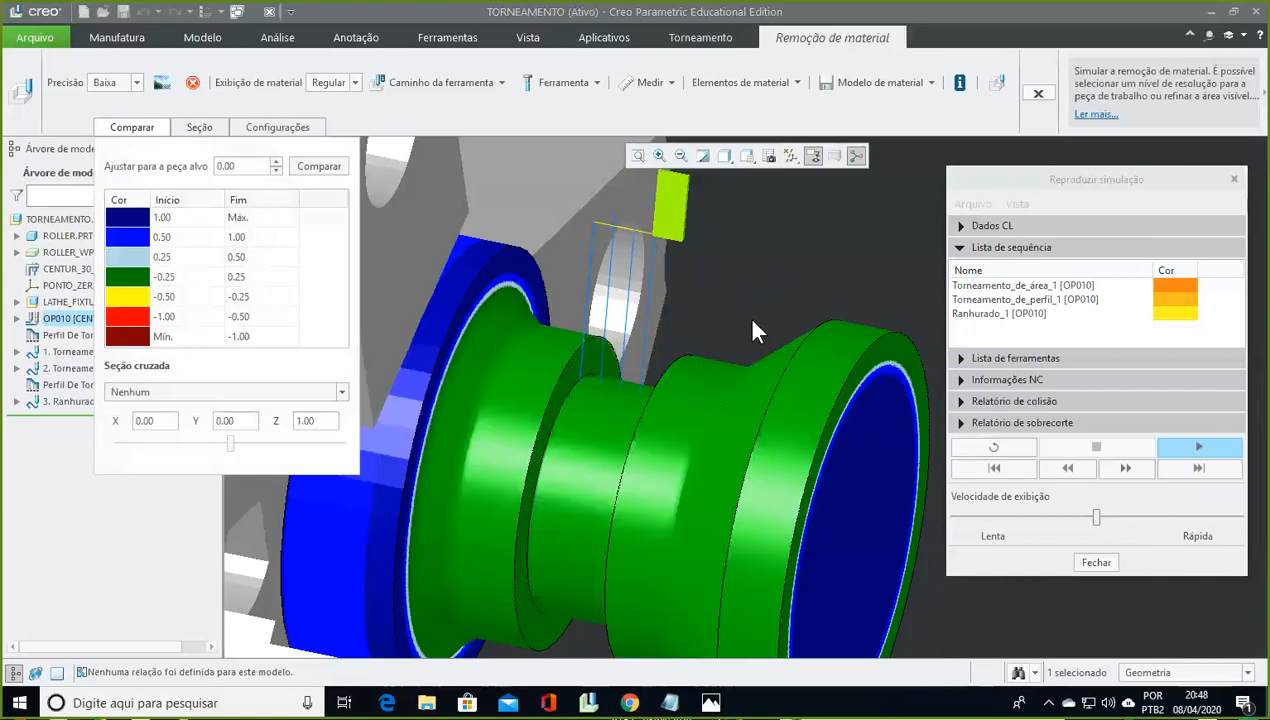
pyautogui.moveTo(723, 414); pyautogui.dragTo(647, 408, button='middle')
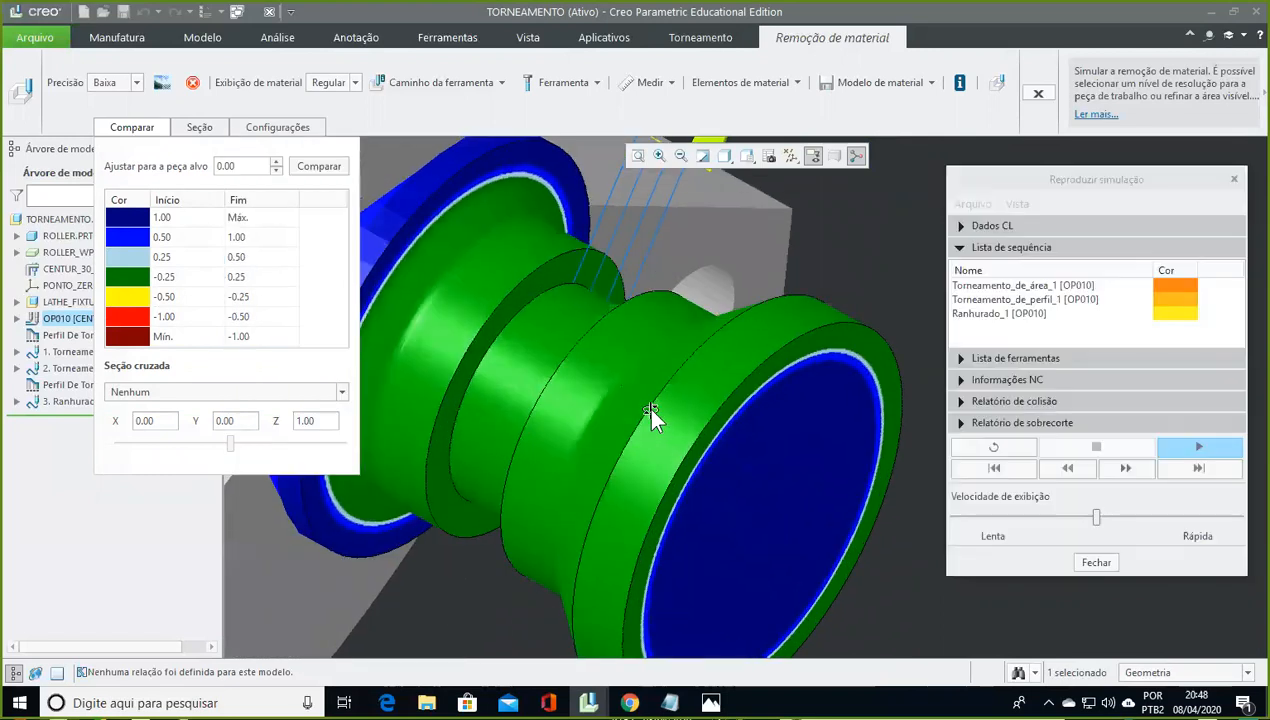
pyautogui.click(1096, 562)
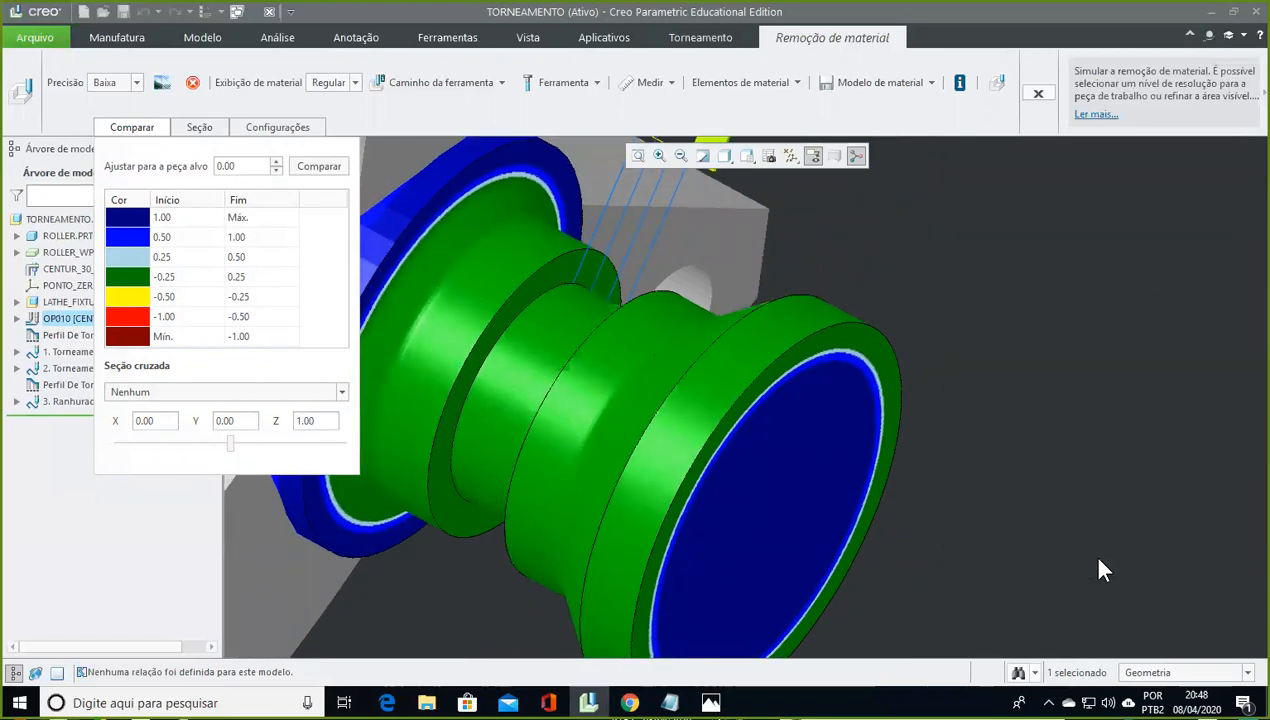
pyautogui.click(1028, 90)
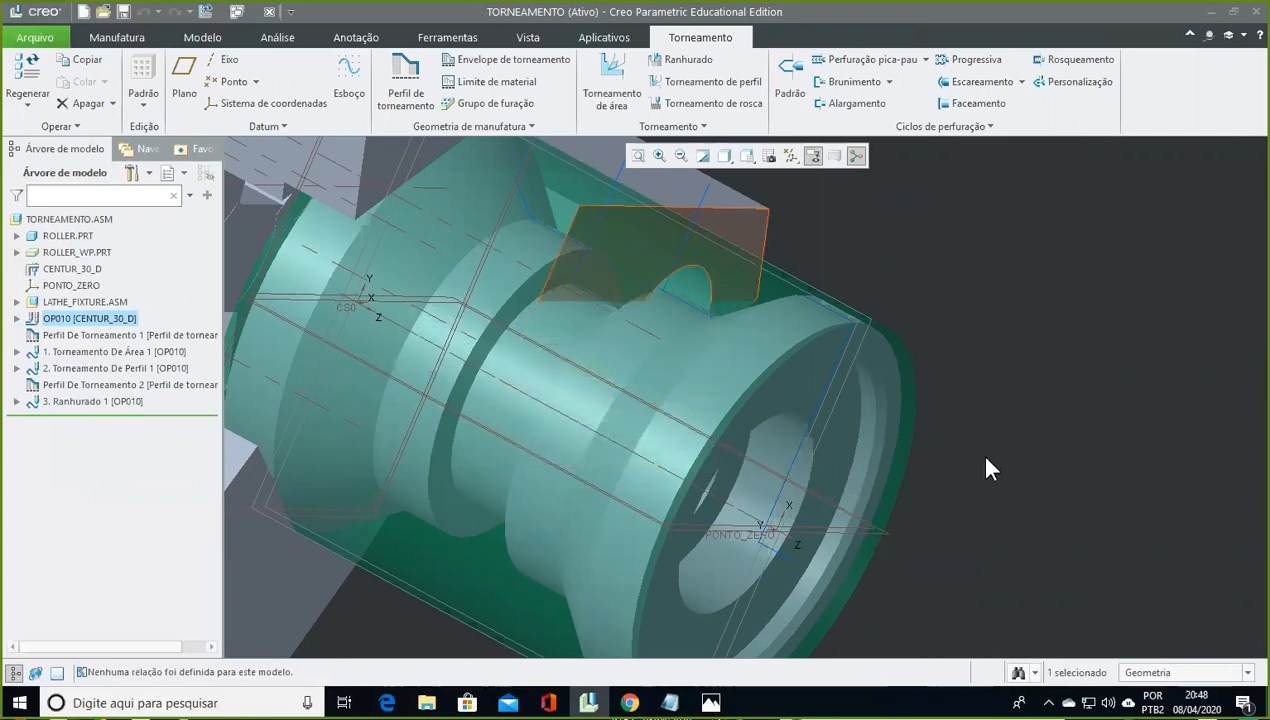
# Measure the front end face of the ROLLER_WP workpiece and close the measurement
pyautogui.moveTo(975, 514); pyautogui.dragTo(1035, 352, button='middle')
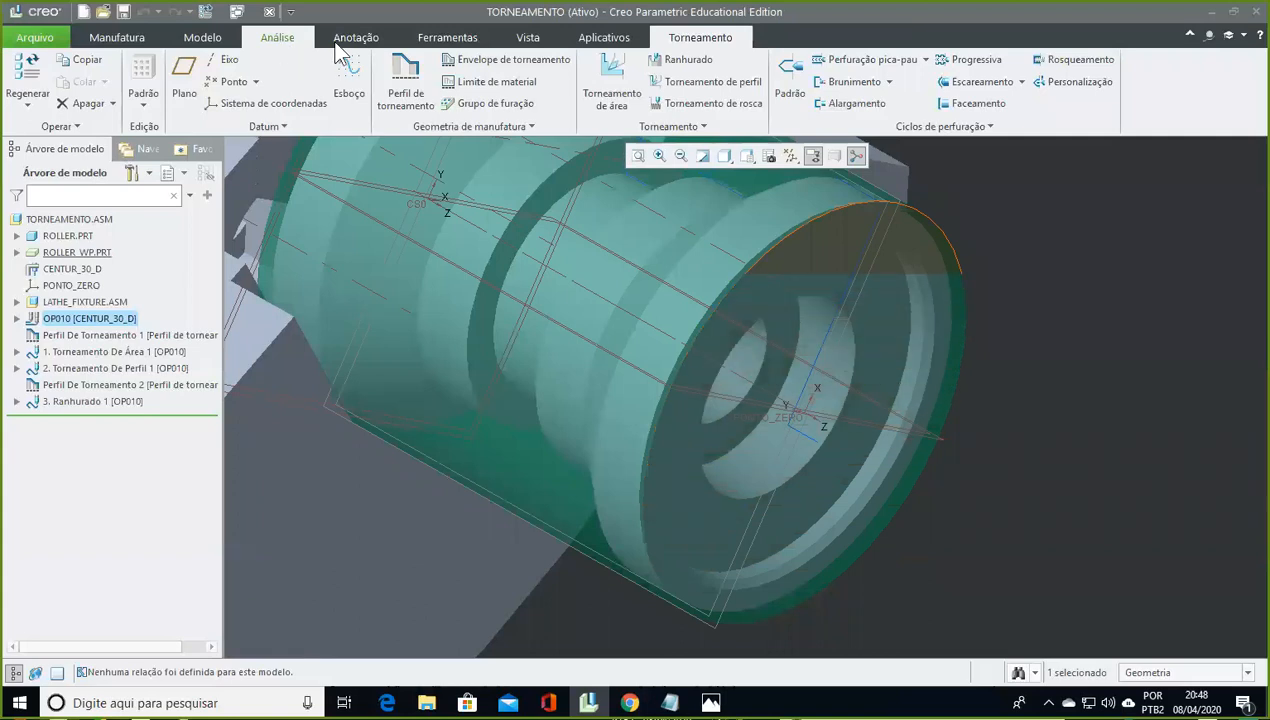
pyautogui.click(277, 37)
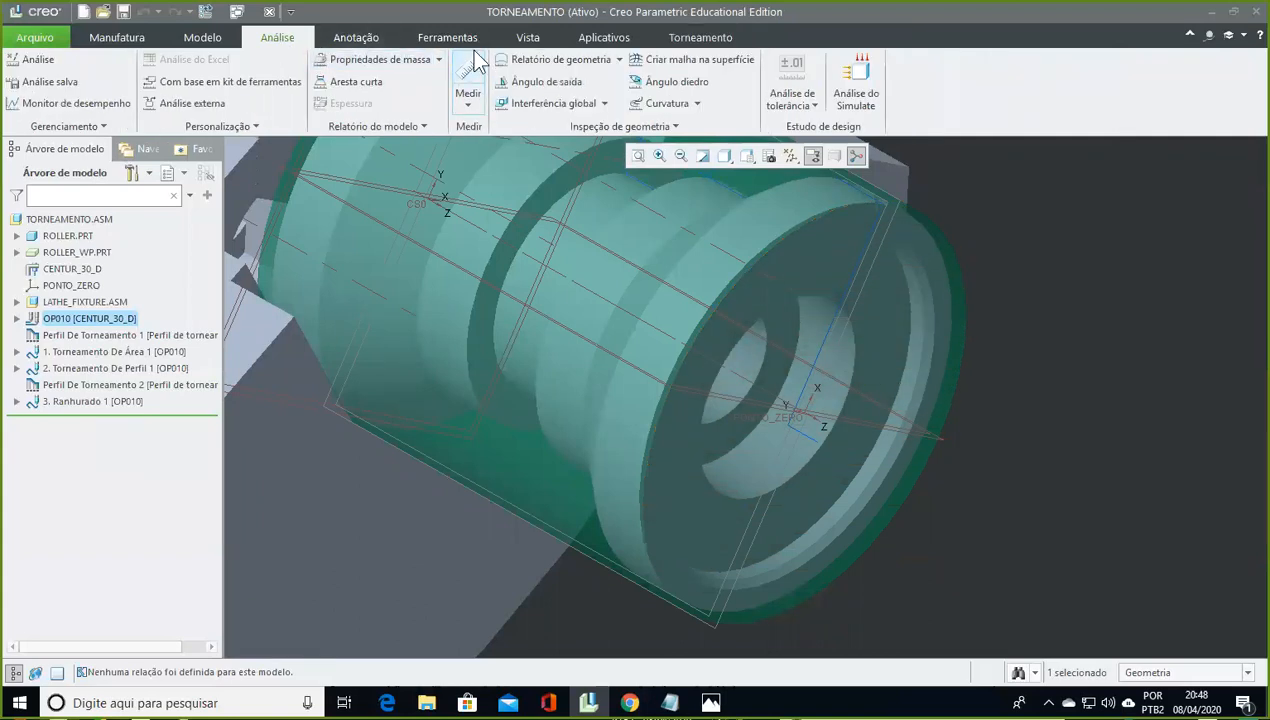
pyautogui.click(468, 85)
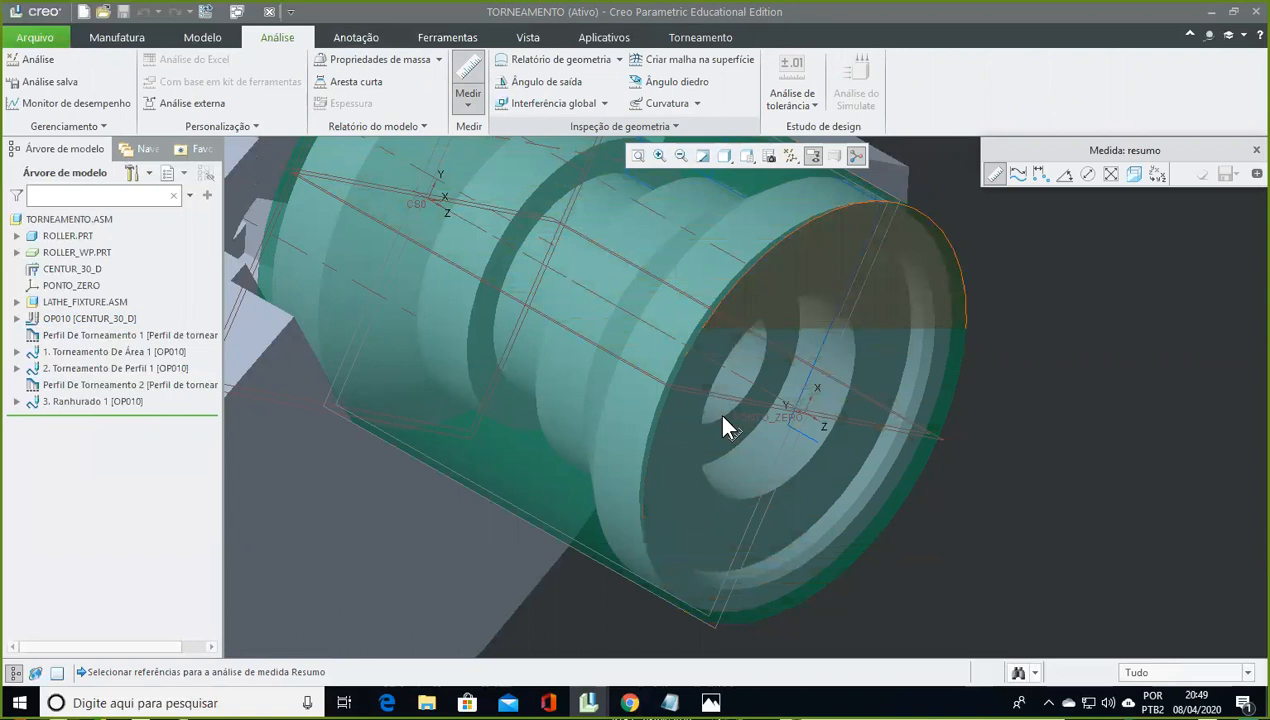
pyautogui.click(724, 423)
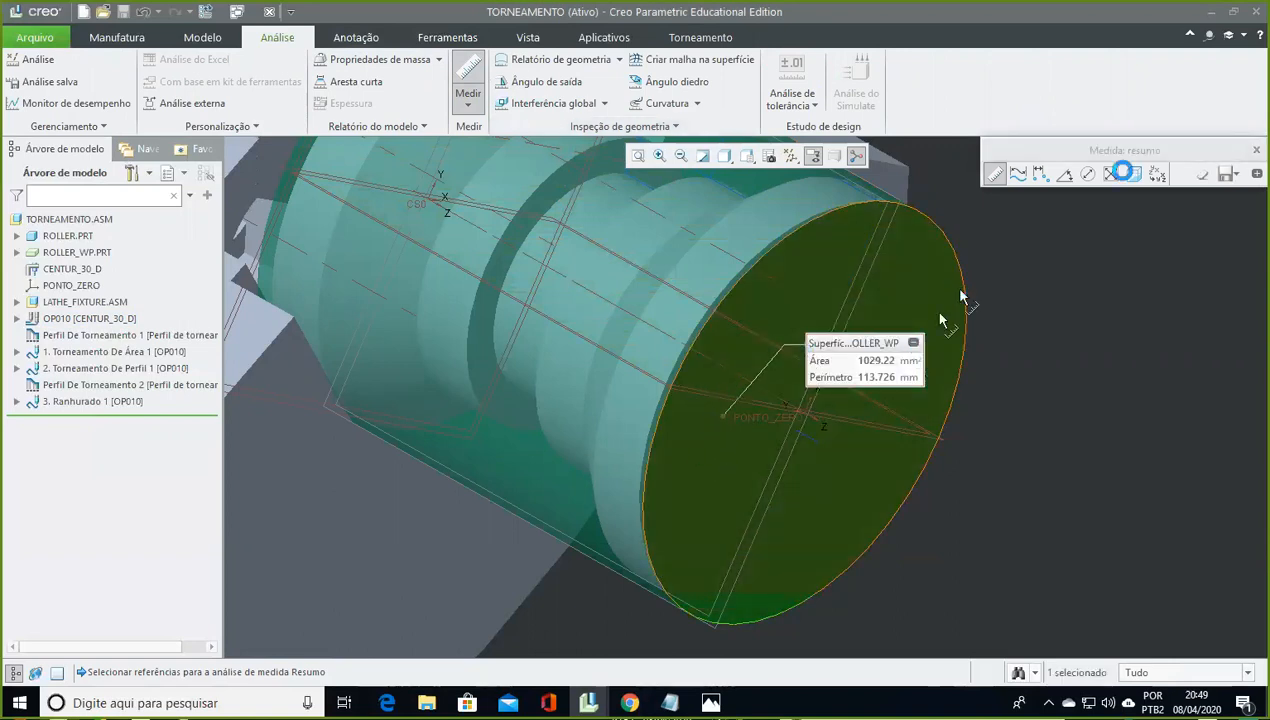
pyautogui.click(1256, 150)
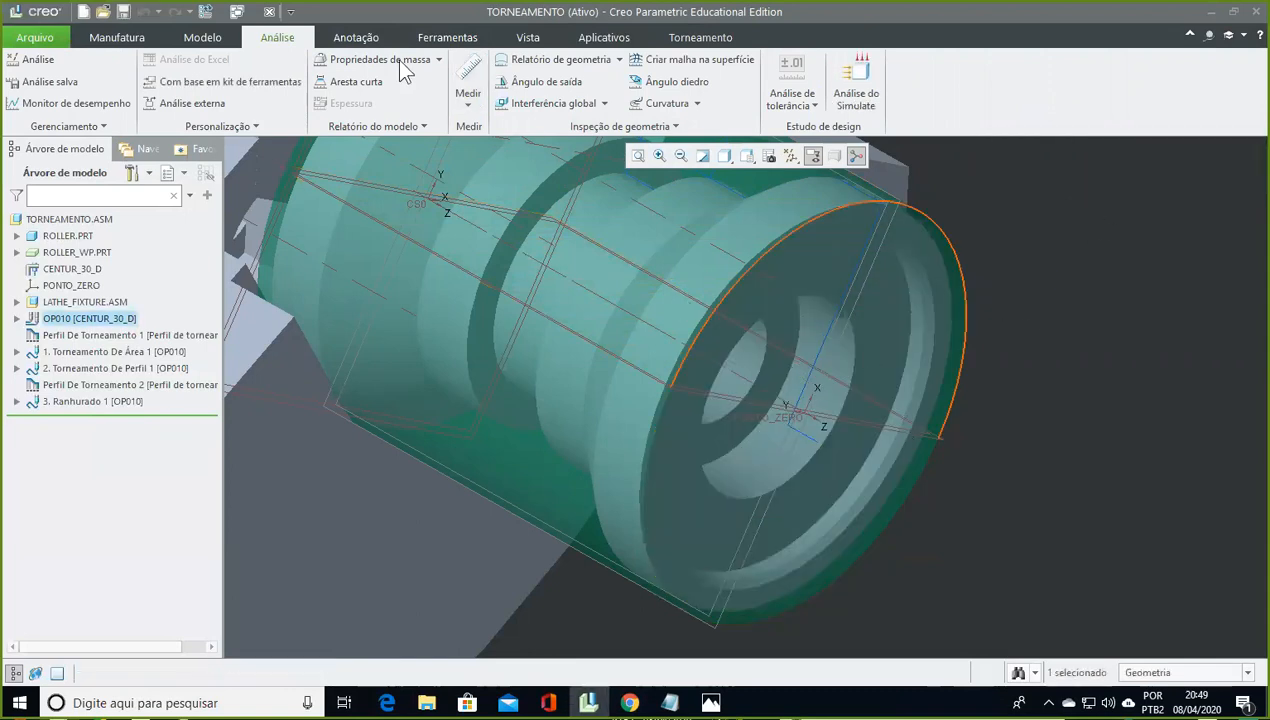
# Measure the area, perimeter and diameter of the workpiece's circular front surface, and close the measurement summary
pyautogui.click(468, 78)
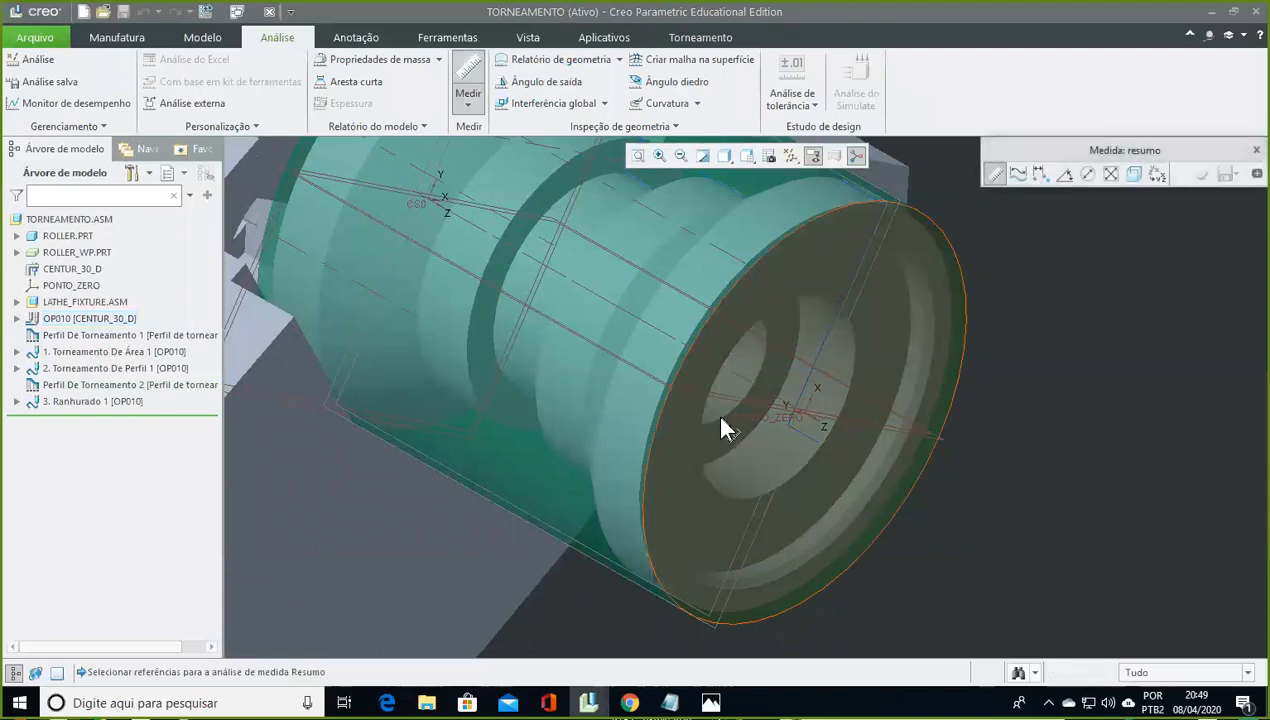
pyautogui.rightClick(721, 418)
pyautogui.click(1010, 420)
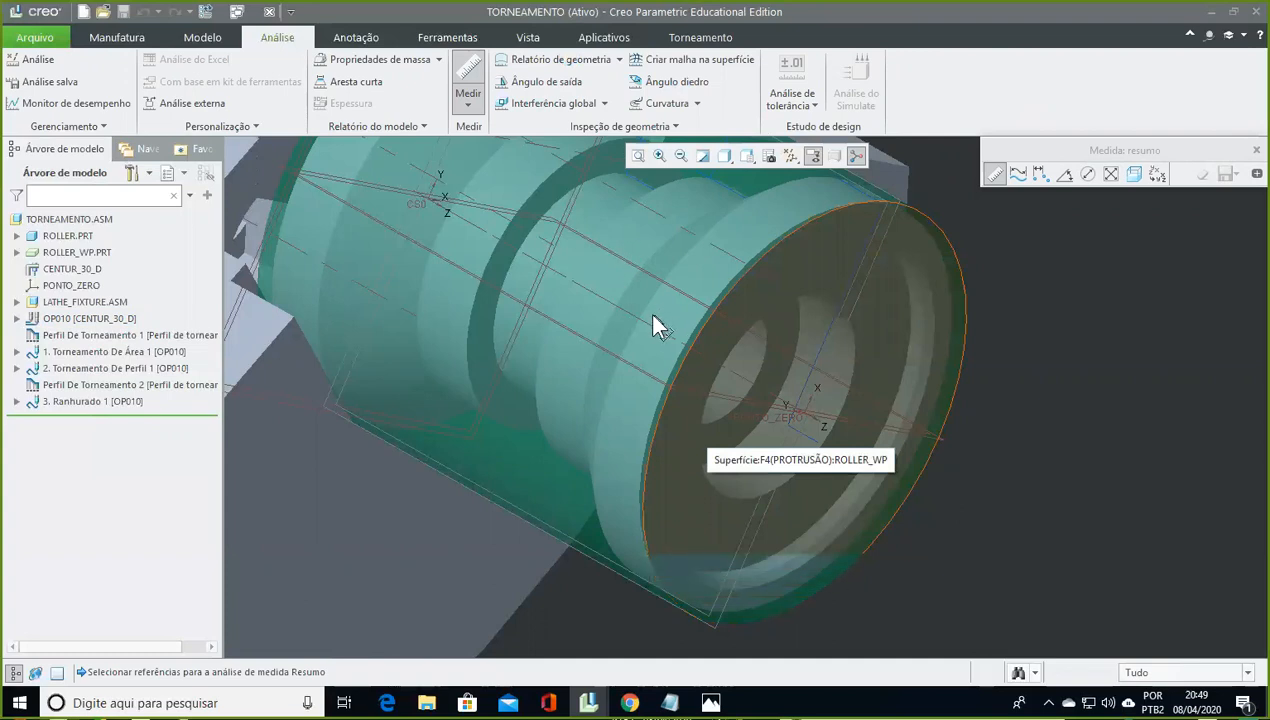
pyautogui.click(717, 419)
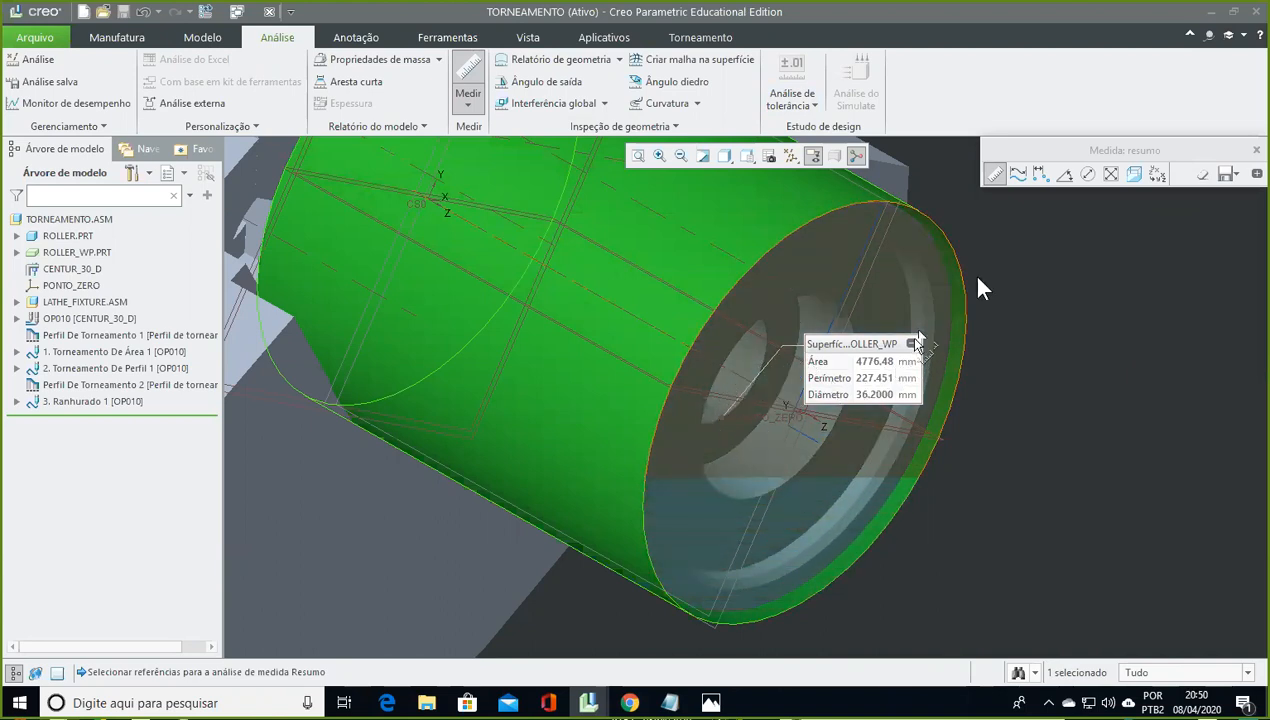
pyautogui.click(1255, 150)
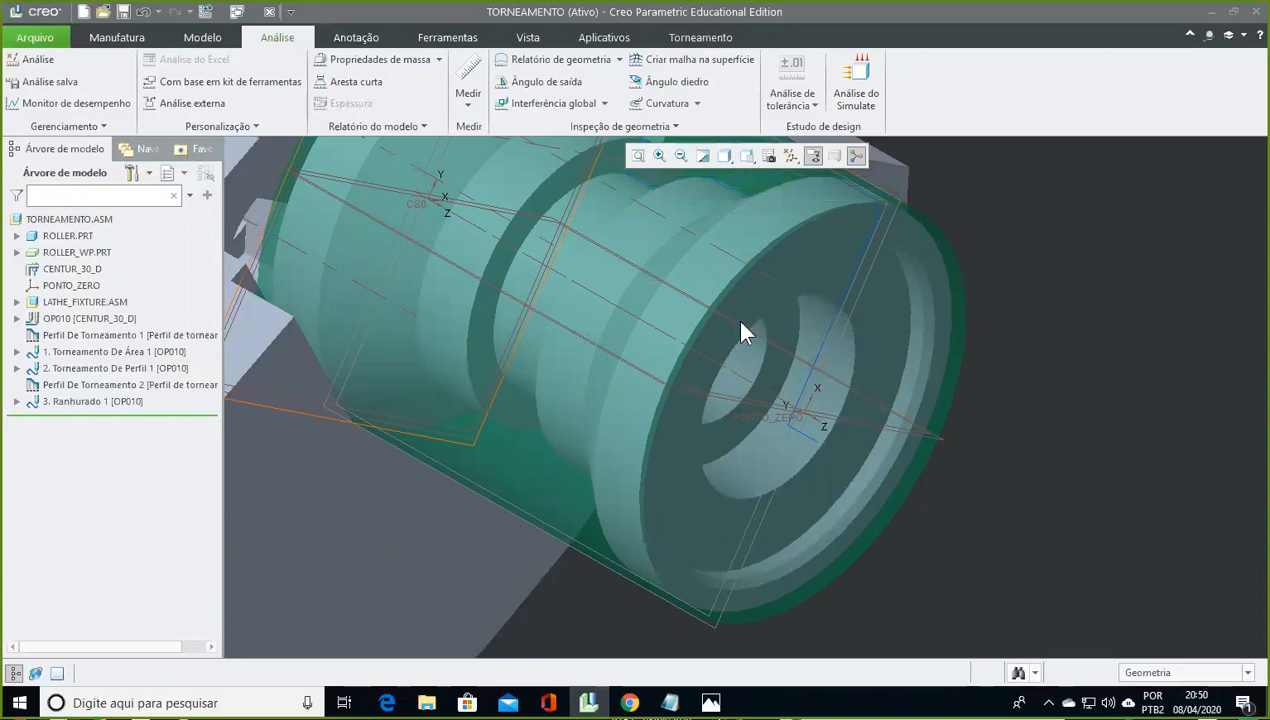
# Create a drill group for the turning operation using the ROLLER_WP central axis A_1 as the individual axis
pyautogui.click(110, 37)
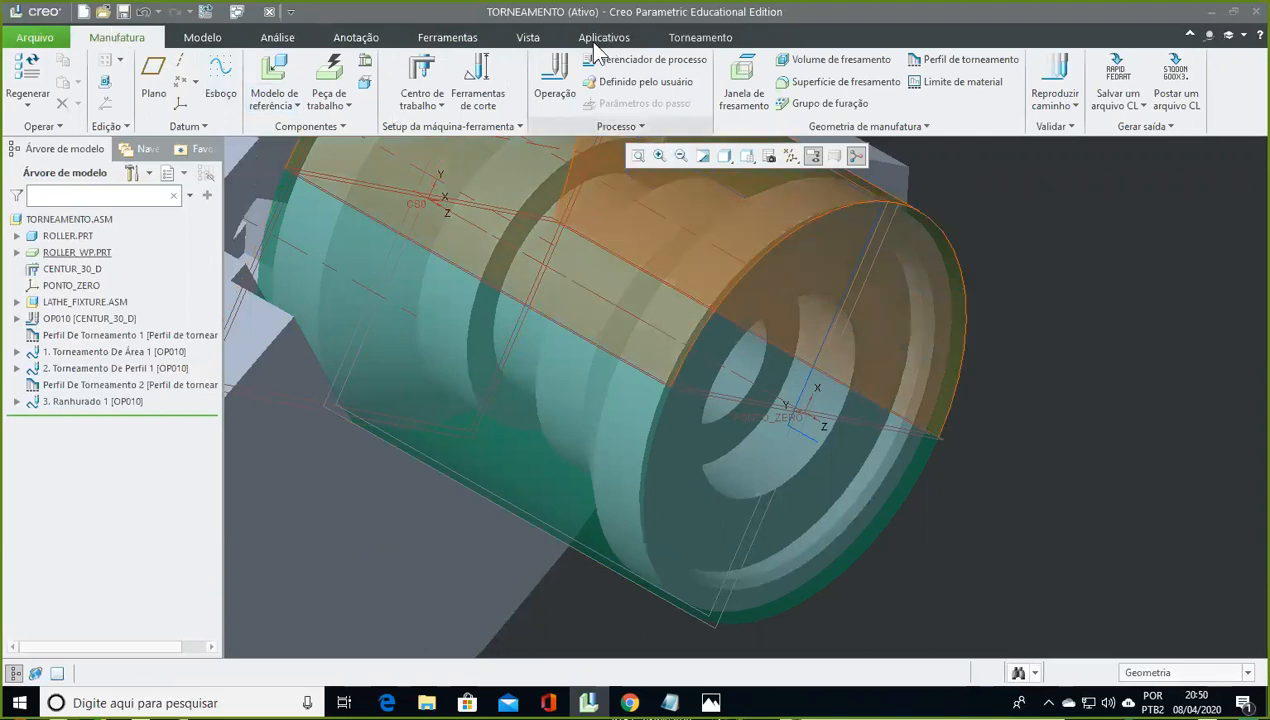
pyautogui.click(703, 38)
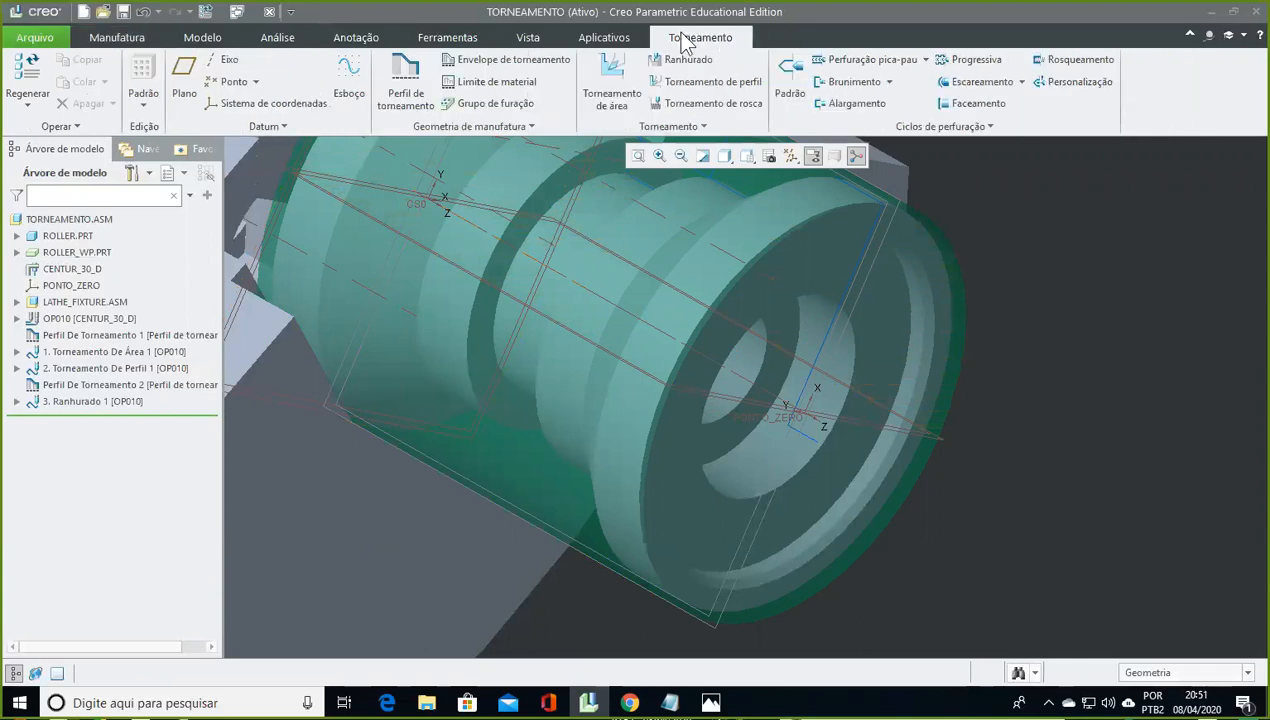
pyautogui.click(494, 104)
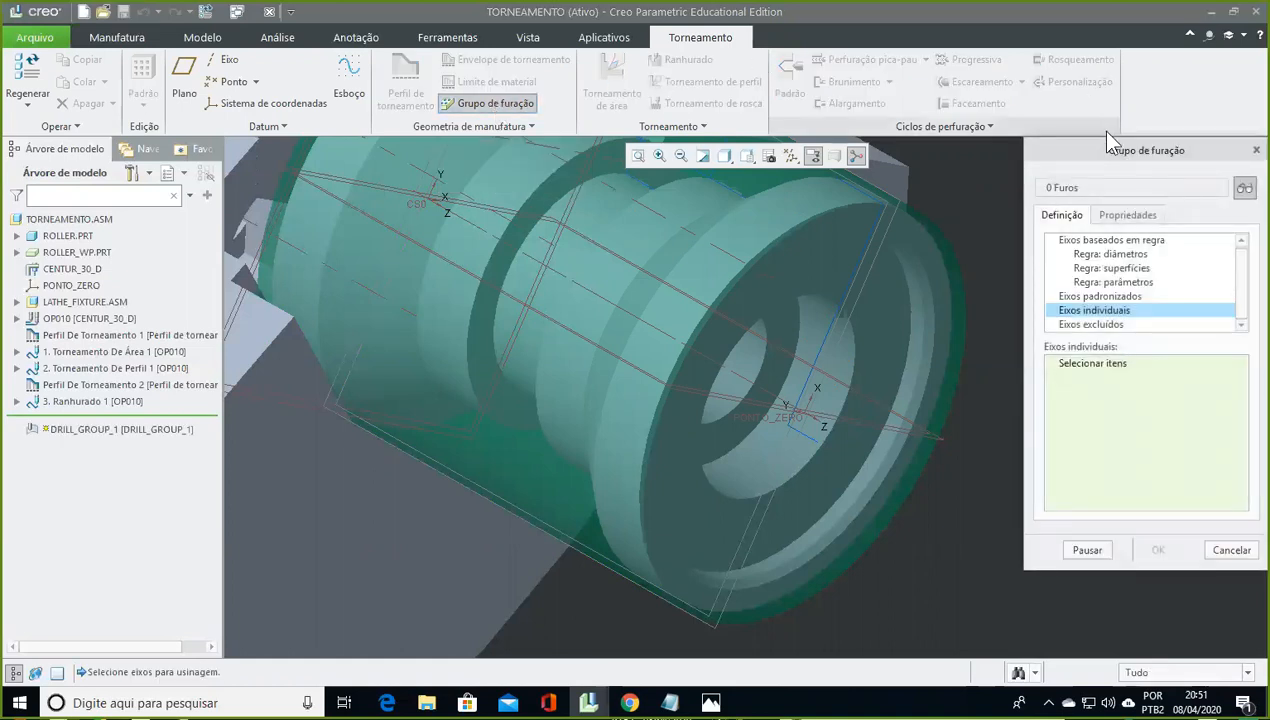
pyautogui.moveTo(1135, 152); pyautogui.dragTo(1132, 114)
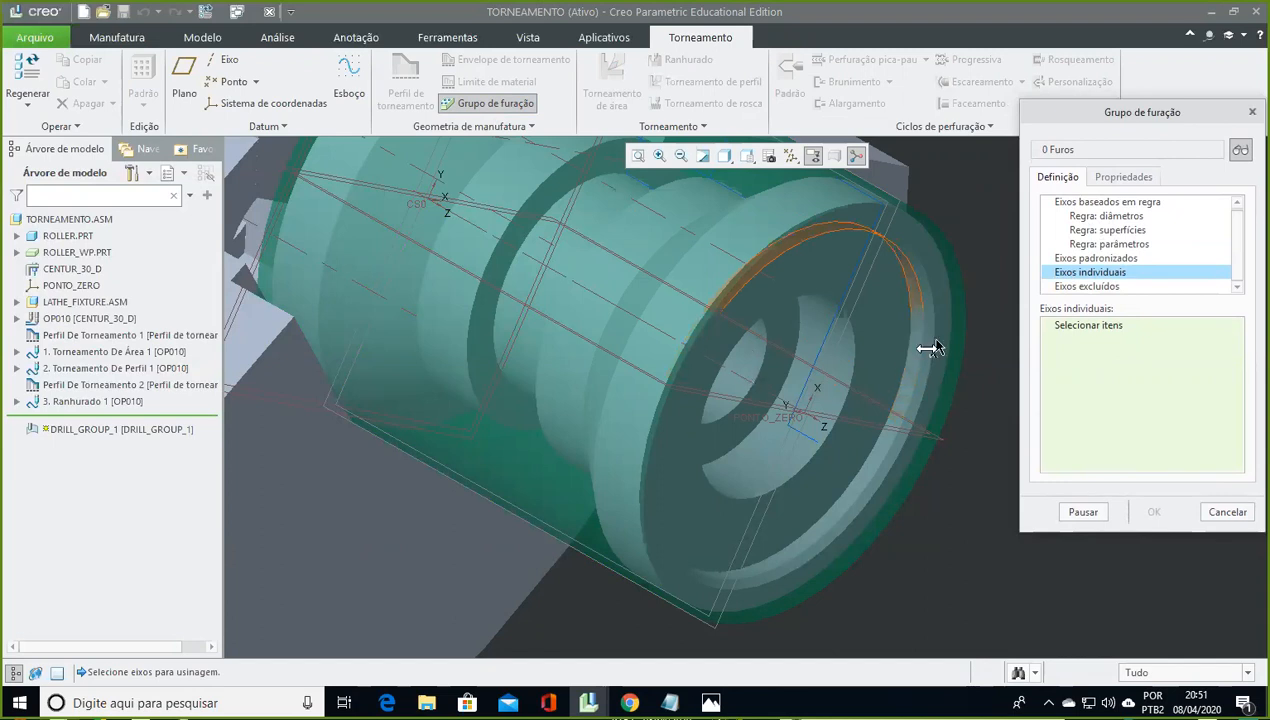
pyautogui.click(743, 380)
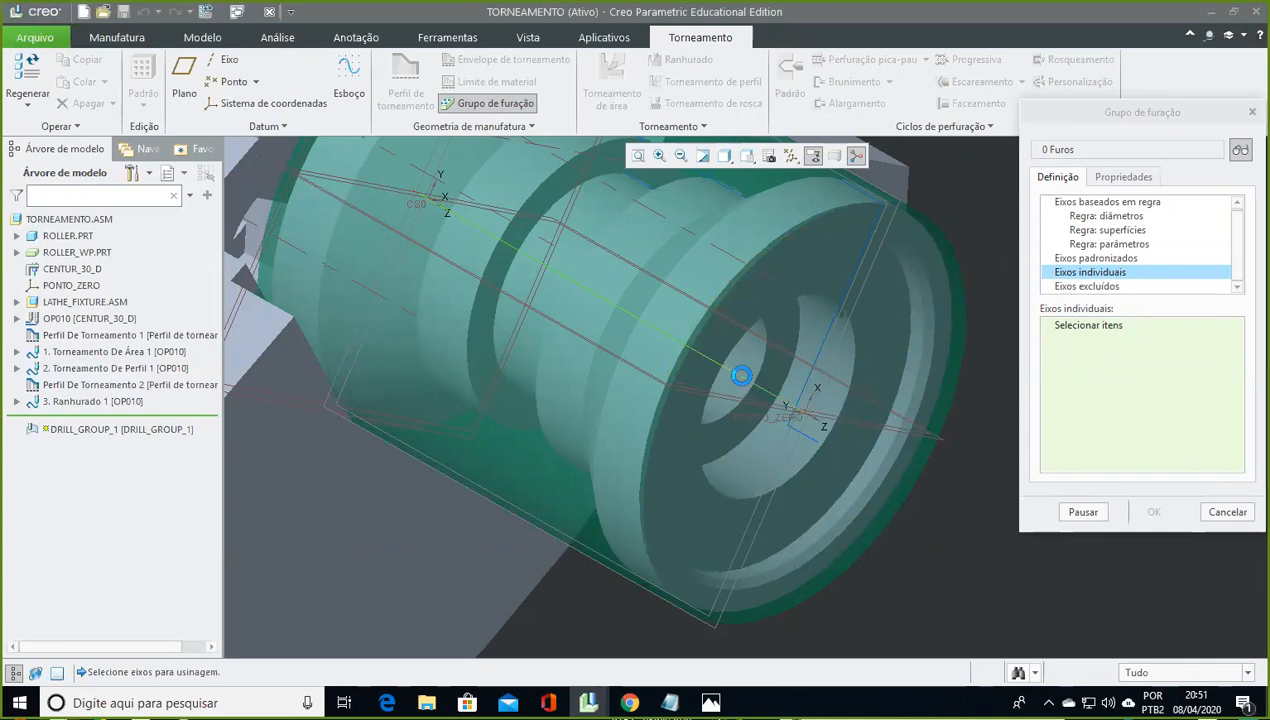
pyautogui.click(738, 373)
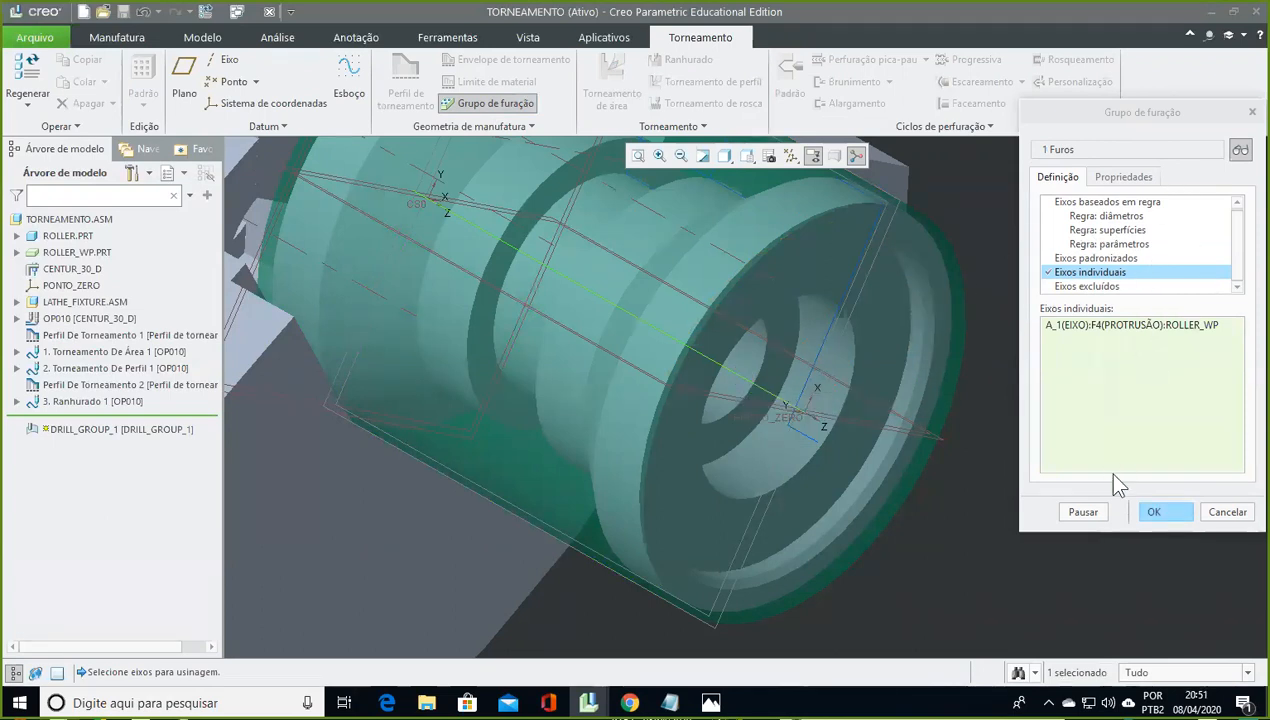
pyautogui.click(1154, 512)
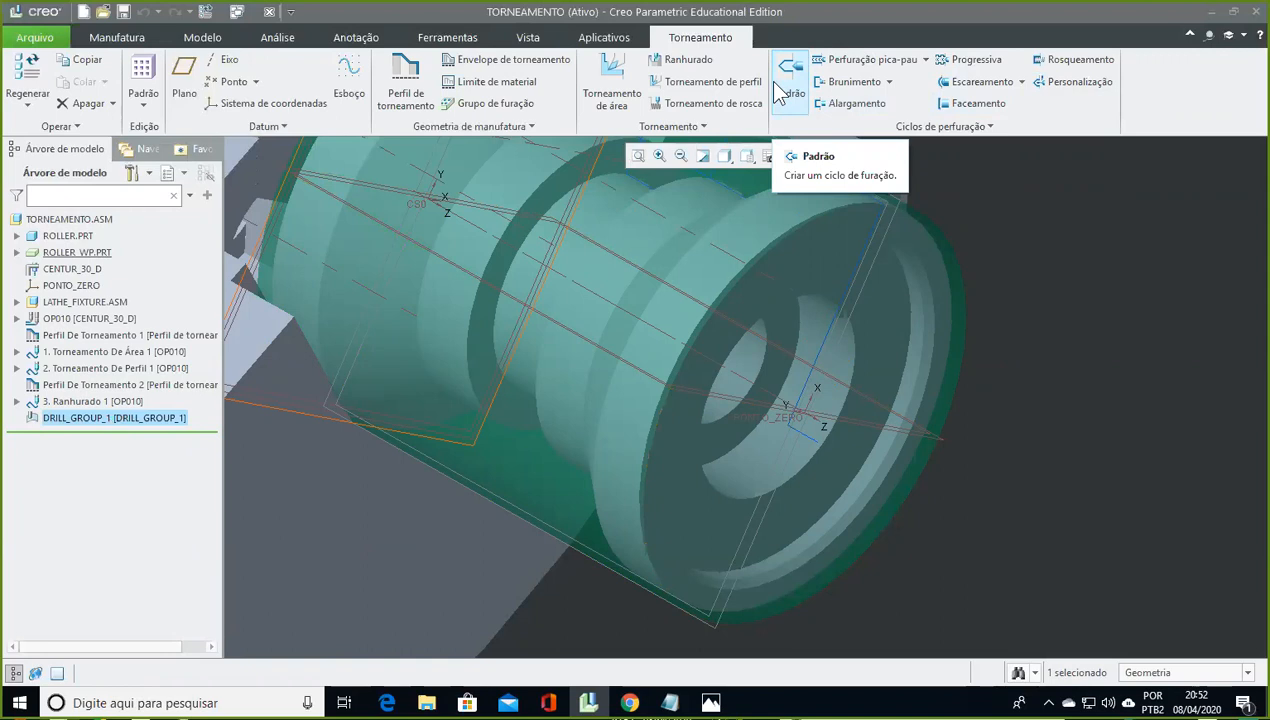
pyautogui.click(927, 60)
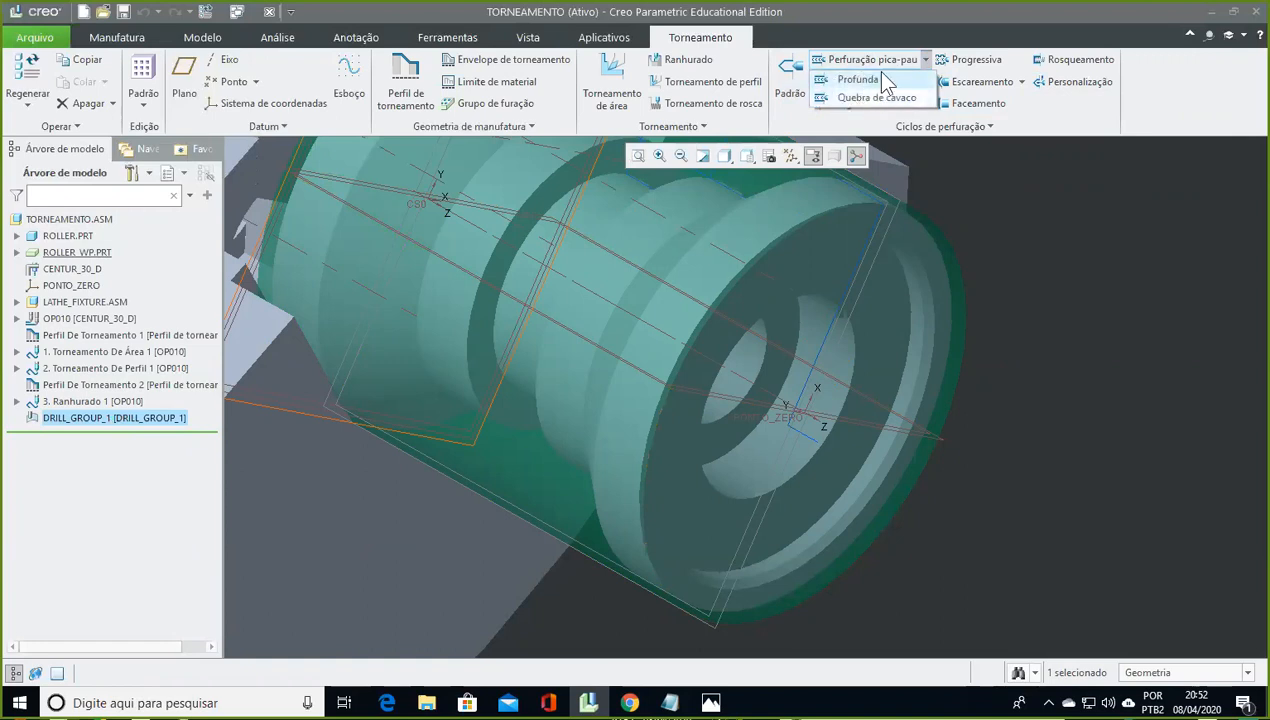
pyautogui.click(927, 61)
pyautogui.click(927, 61)
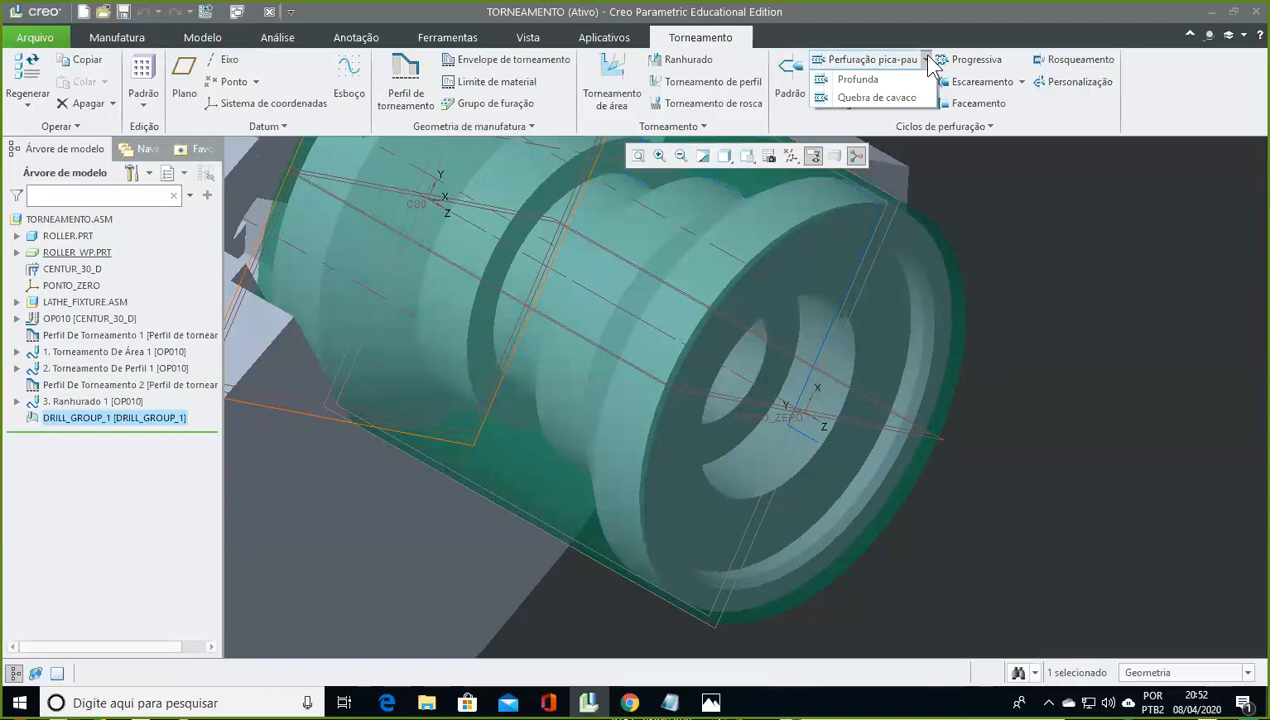
pyautogui.click(928, 63)
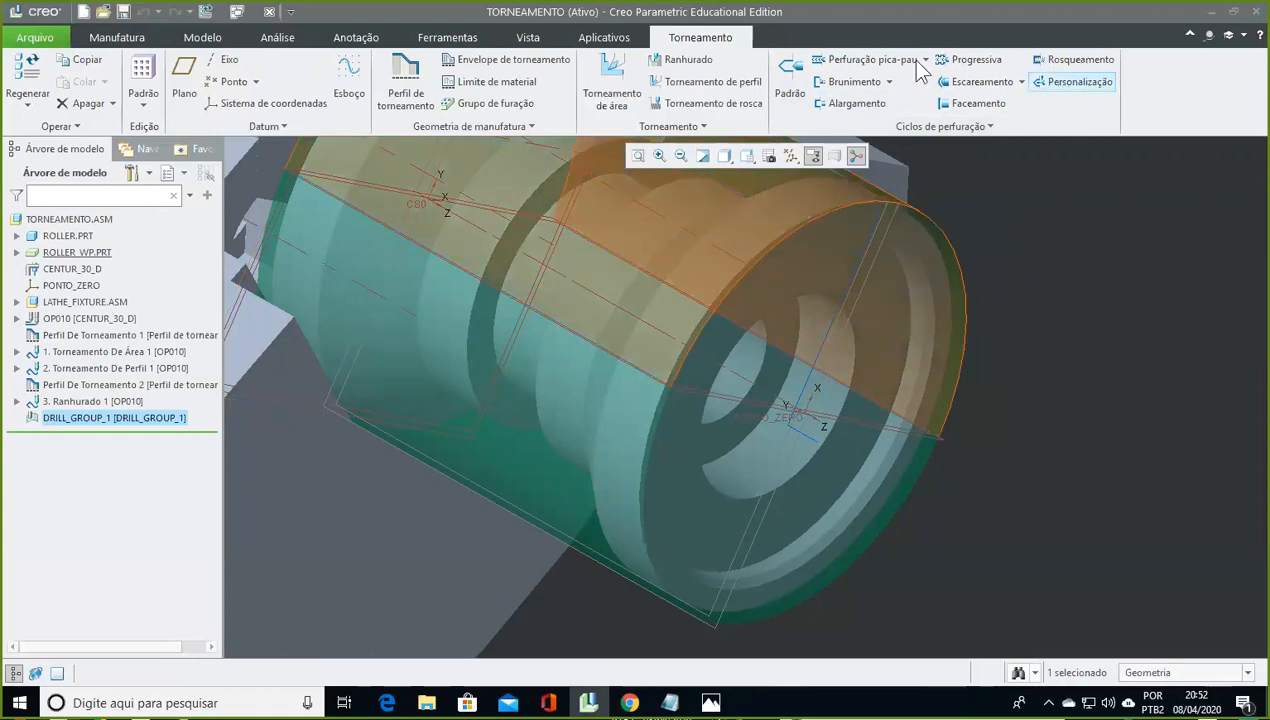
# Start a standard drilling sequence and define a basic drill named T0303 with diameter 35 mm and length 70 mm
pyautogui.click(794, 76)
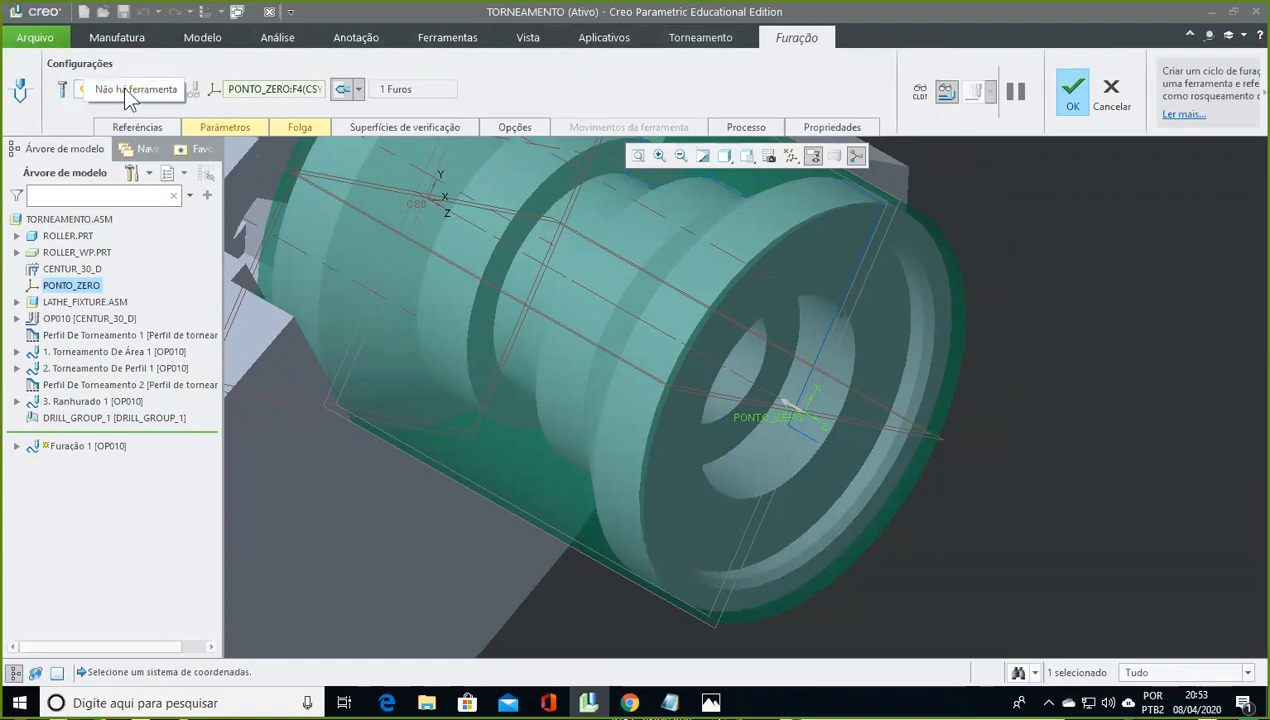
pyautogui.click(64, 86)
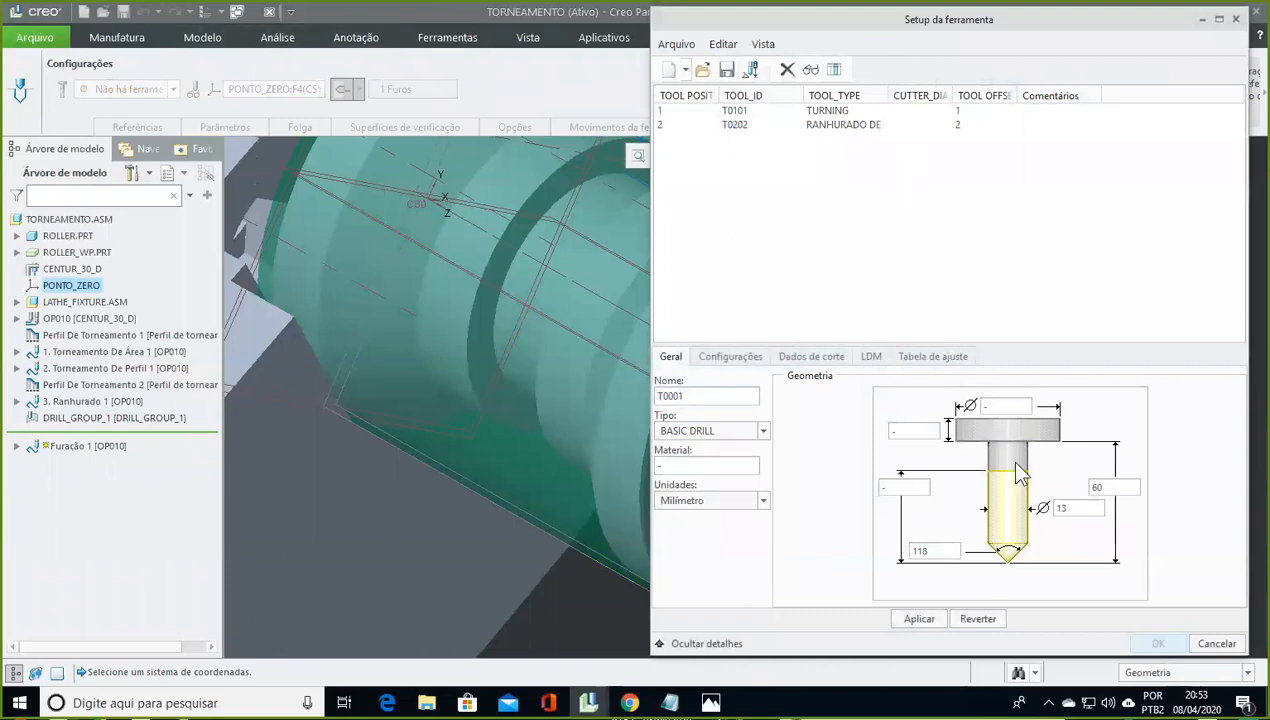
pyautogui.click(1076, 508)
pyautogui.write('35')
pyautogui.click(1115, 488)
pyautogui.write('70')
pyautogui.doubleClick(723, 397)
pyautogui.write('T0303')
# Set the drill's offset number to 3, keep the BASIC DRILL type, and apply T0303 as the drilling sequence's tool
pyautogui.click(731, 356)
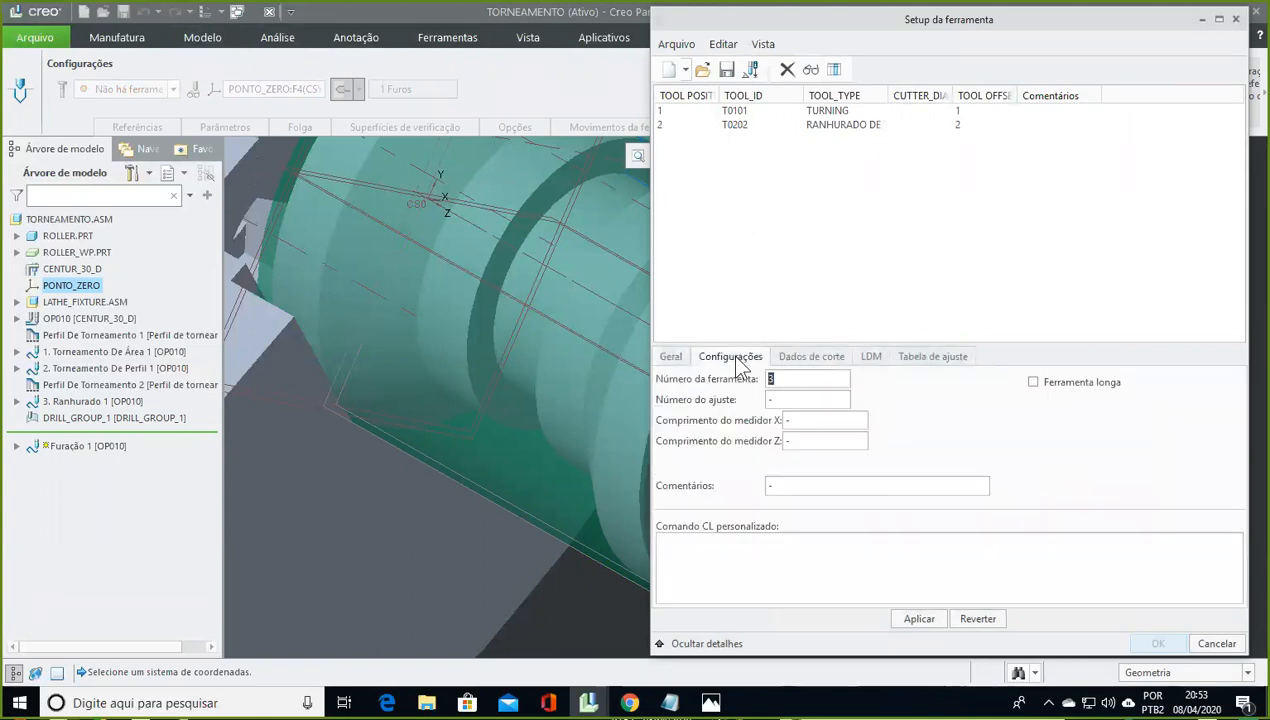
pyautogui.click(783, 399)
pyautogui.write('3')
pyautogui.click(772, 378)
pyautogui.click(671, 358)
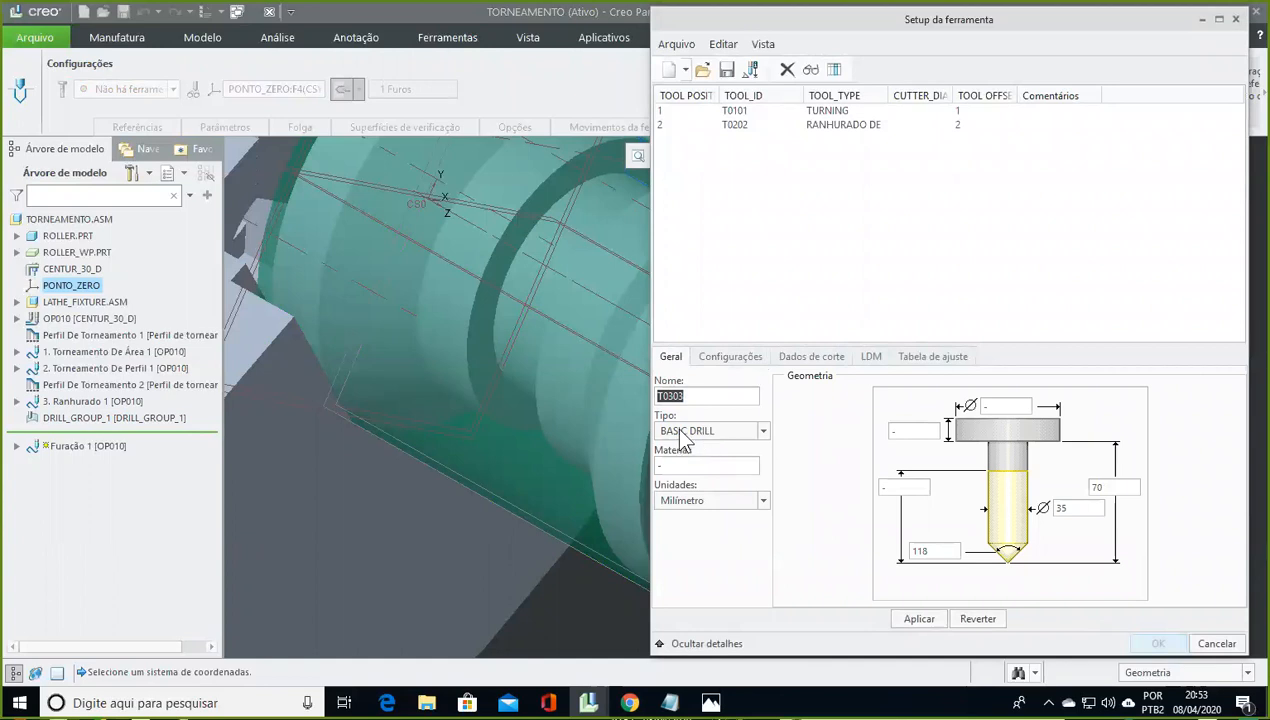
pyautogui.click(763, 431)
pyautogui.click(722, 429)
pyautogui.click(712, 431)
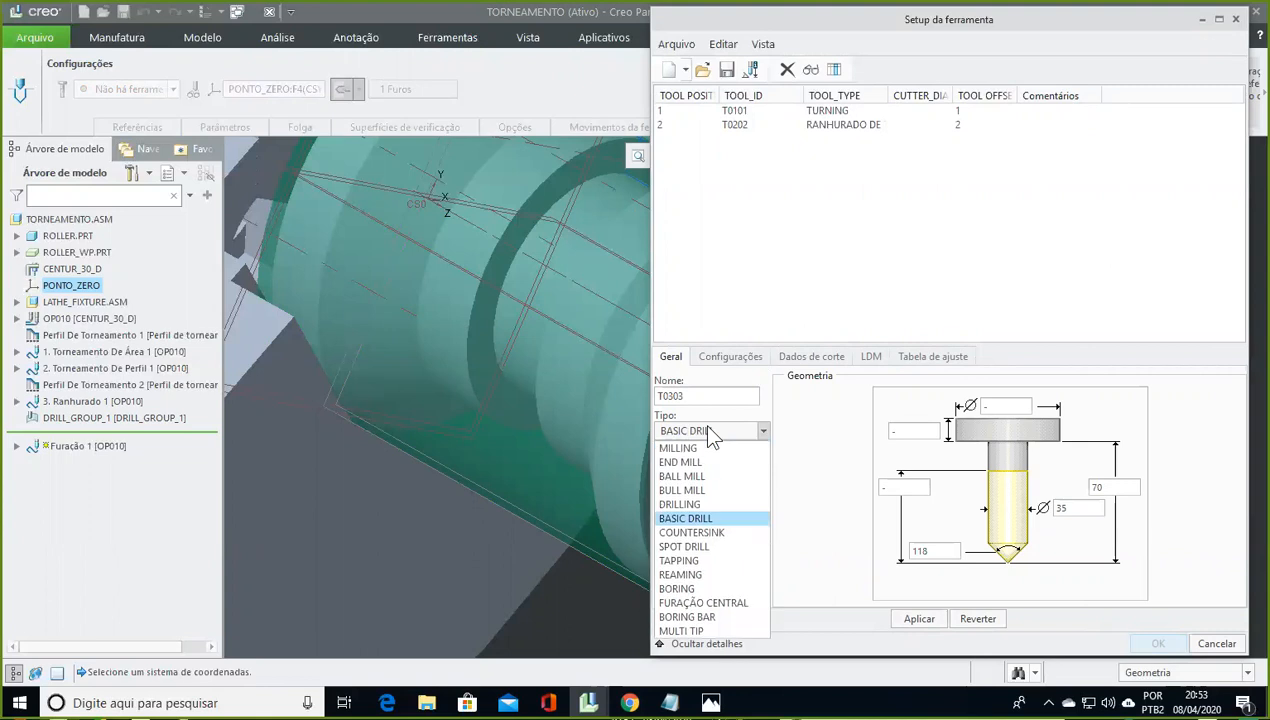
pyautogui.click(709, 429)
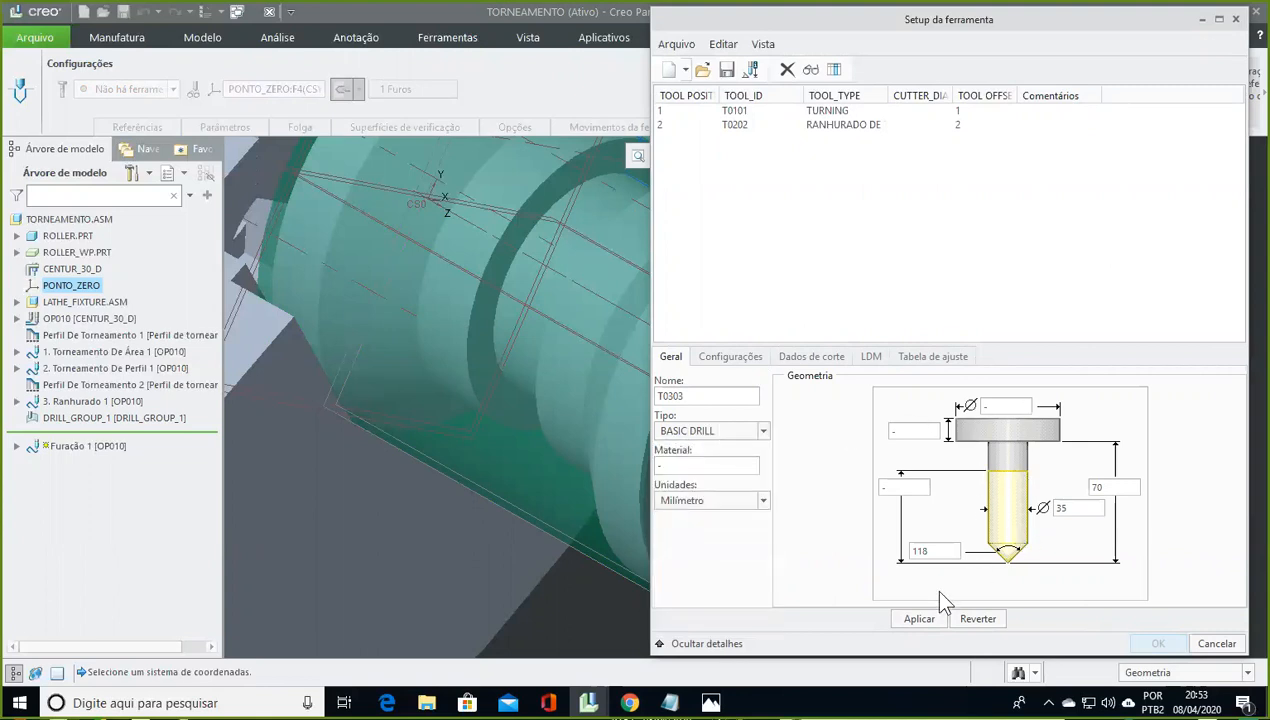
pyautogui.click(919, 620)
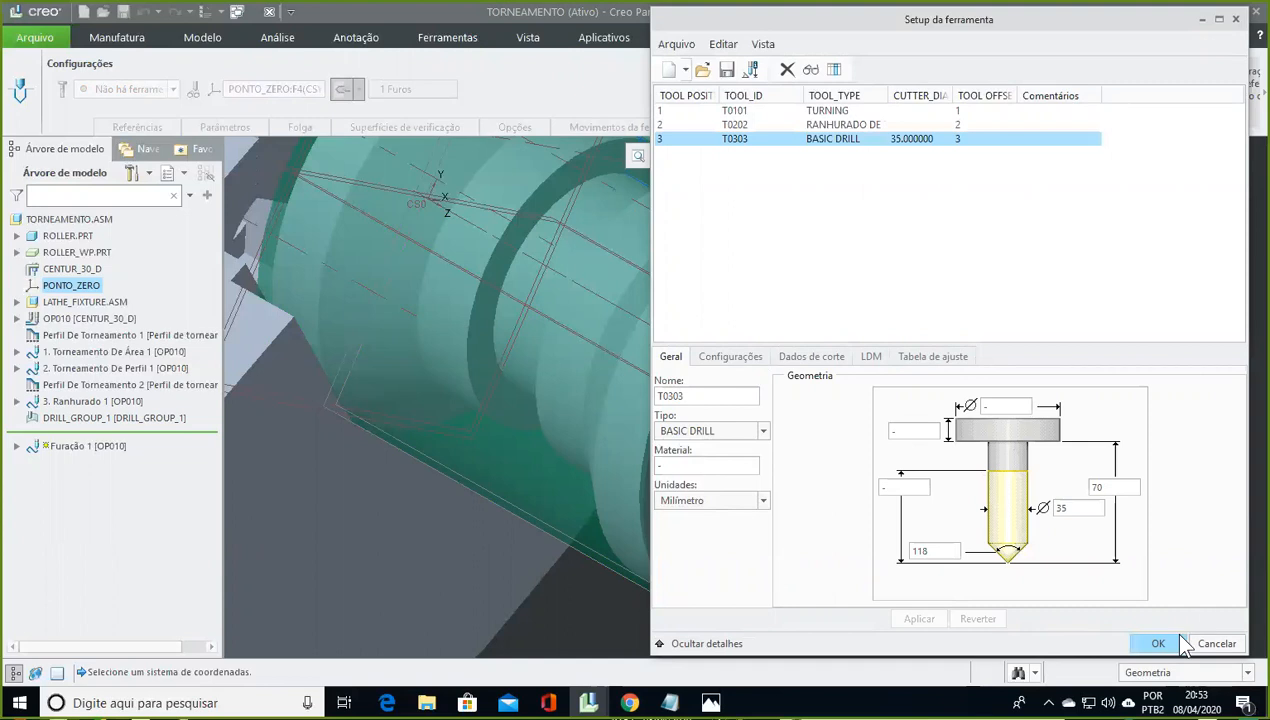
pyautogui.click(1165, 643)
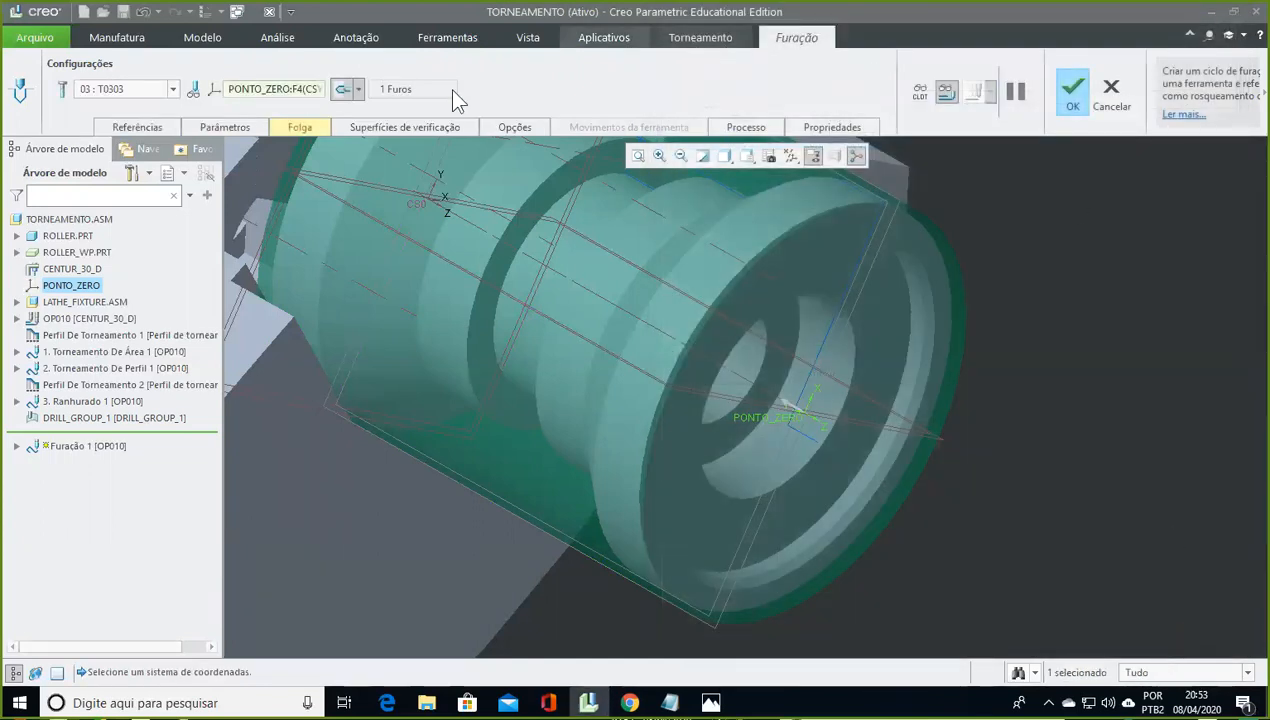
# Define the drilling retract plane from the PONTO_ZERO coordinate system with a value of 10
pyautogui.click(299, 128)
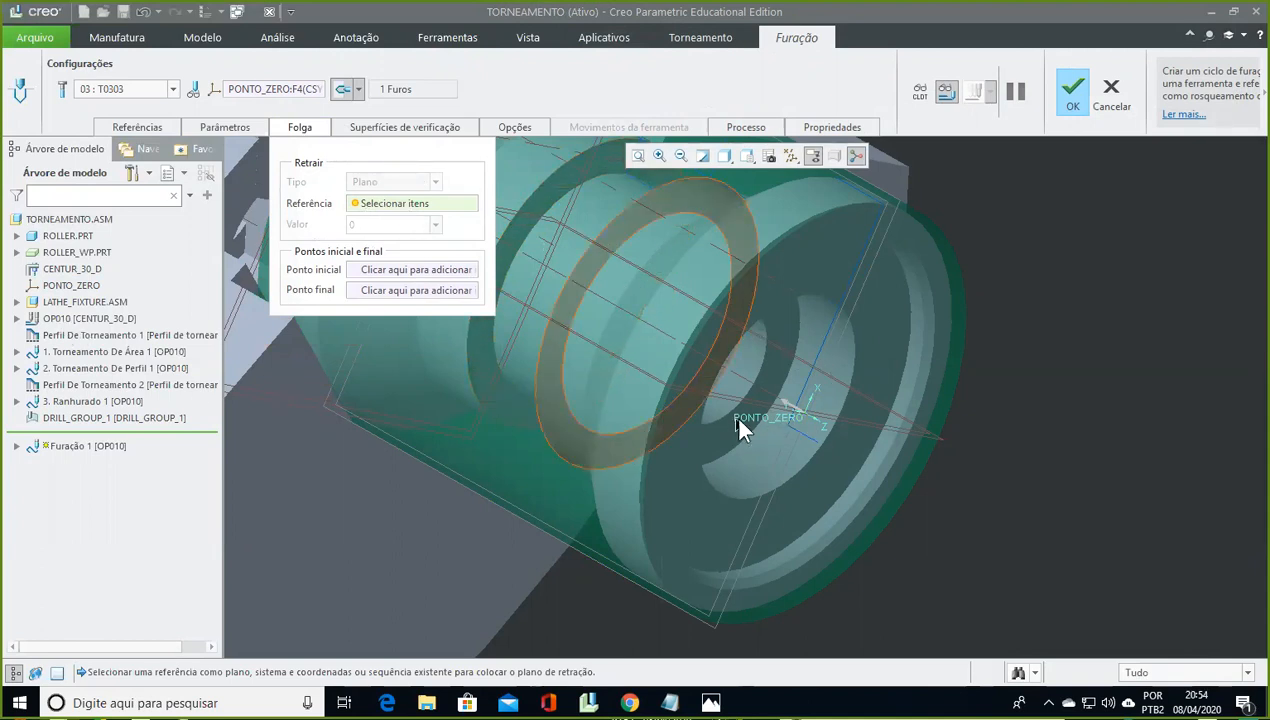
pyautogui.click(87, 292)
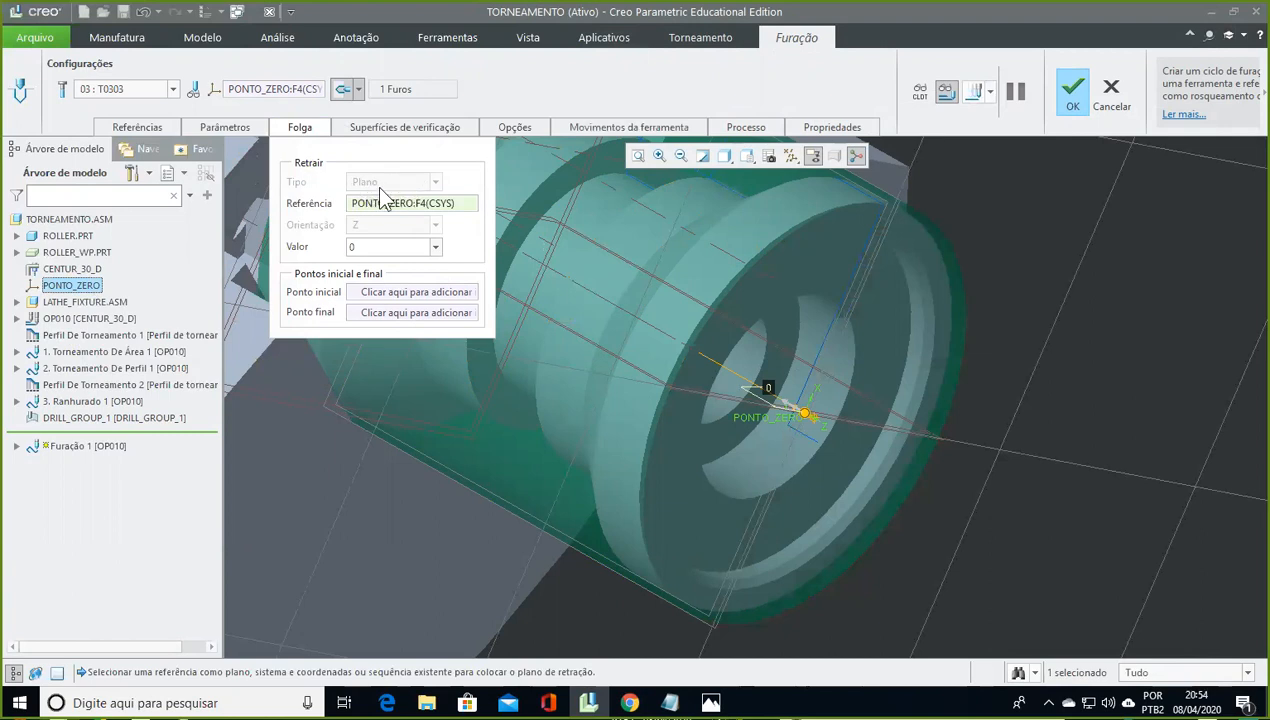
pyautogui.doubleClick(376, 245)
pyautogui.write('10')
pyautogui.press('Return')
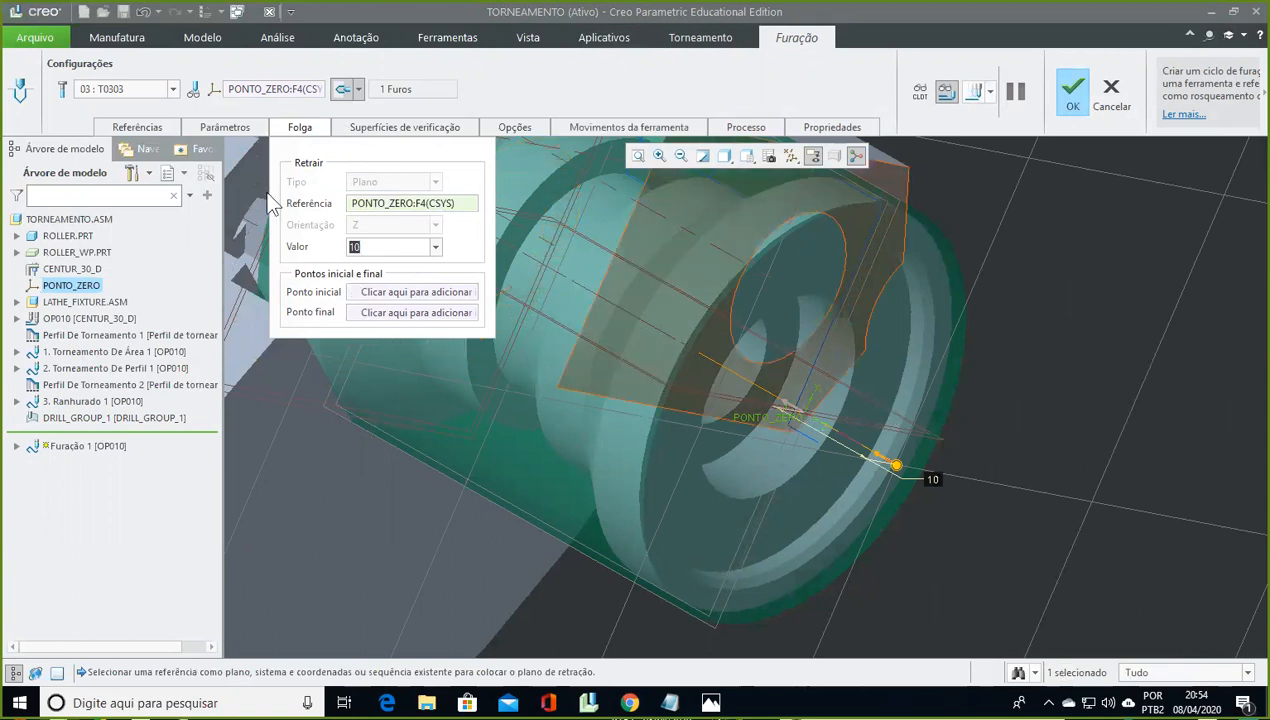
# Review the drilling sequence's hole start and end options, keeping both automatic and the depth measured by shoulder (Por ombro)
pyautogui.click(148, 133)
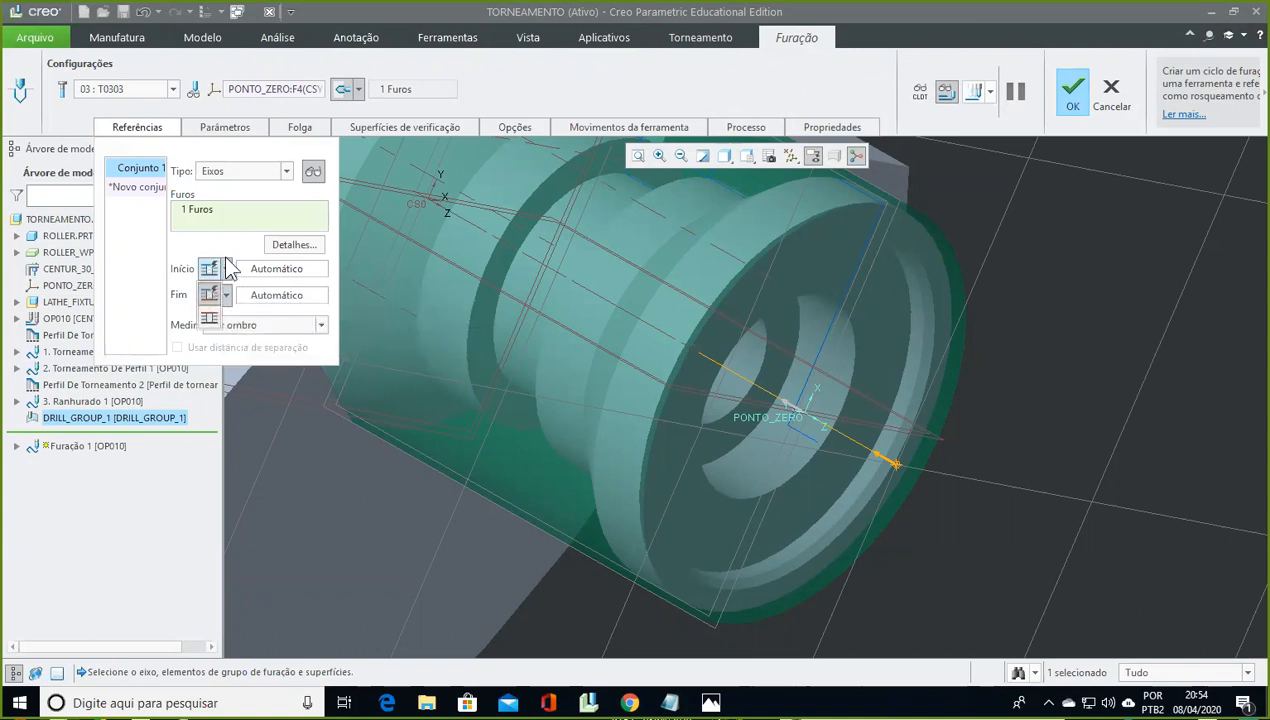
pyautogui.click(226, 295)
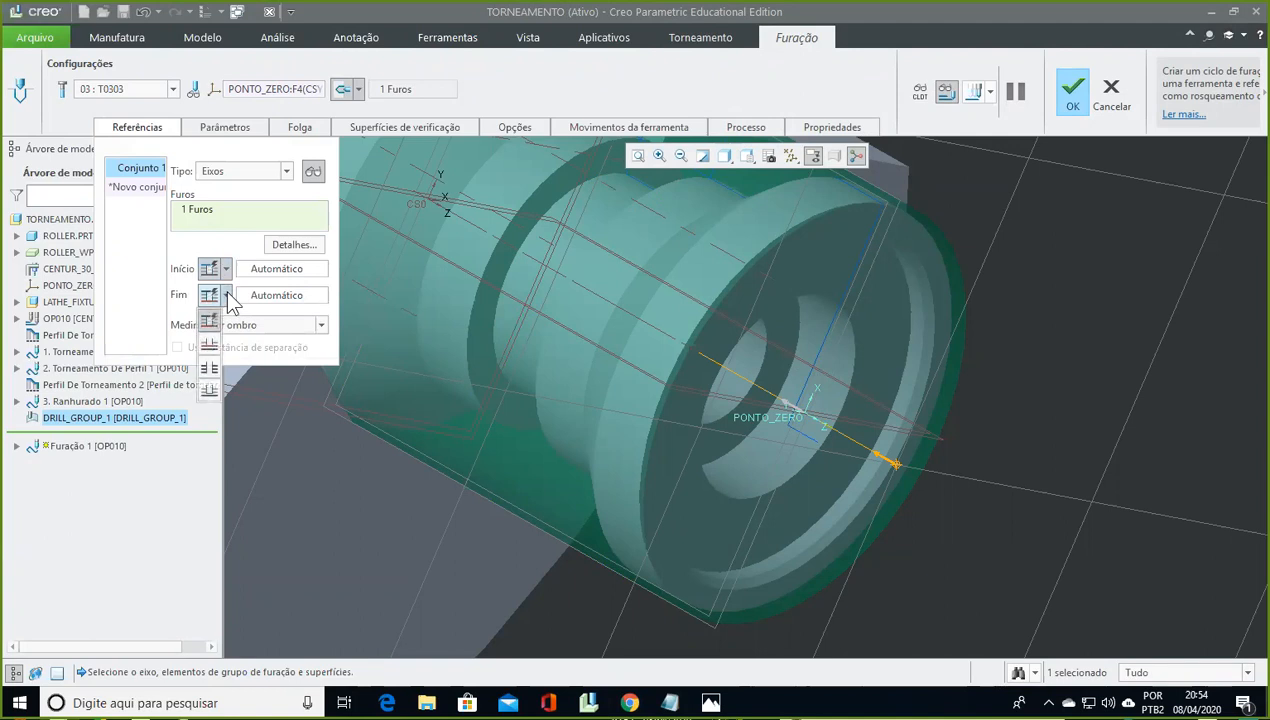
pyautogui.click(212, 368)
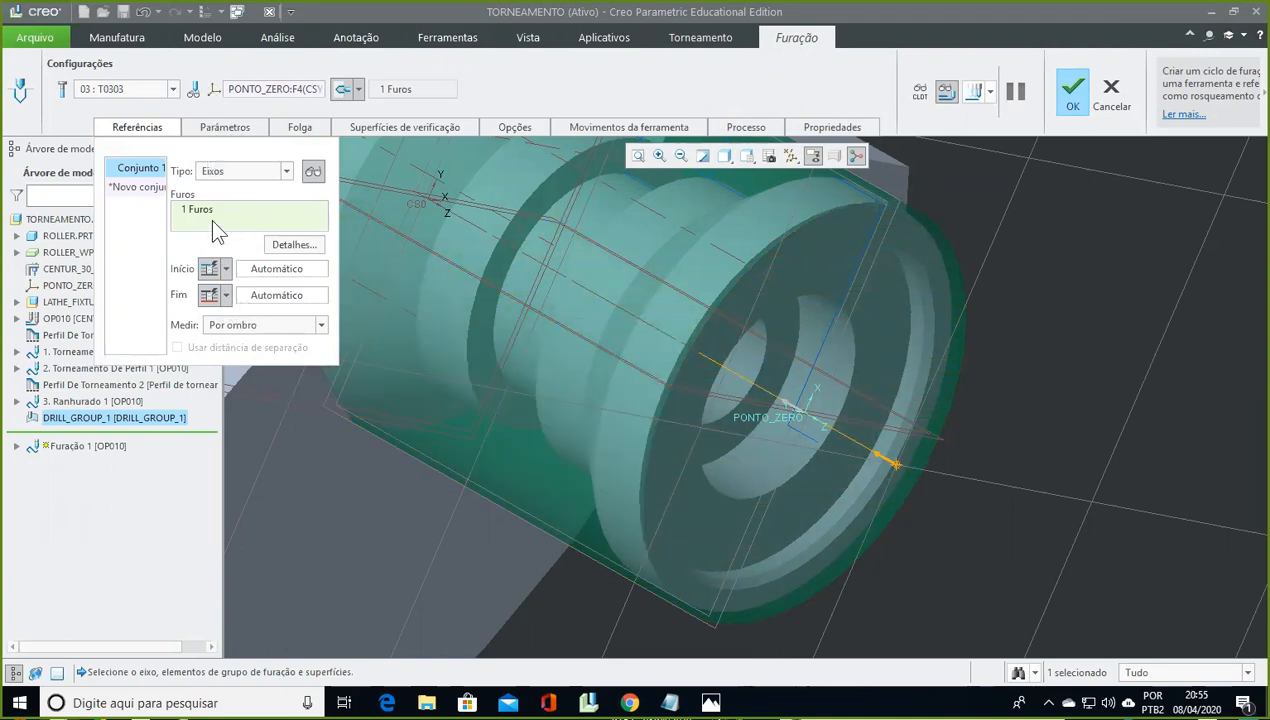
pyautogui.click(230, 328)
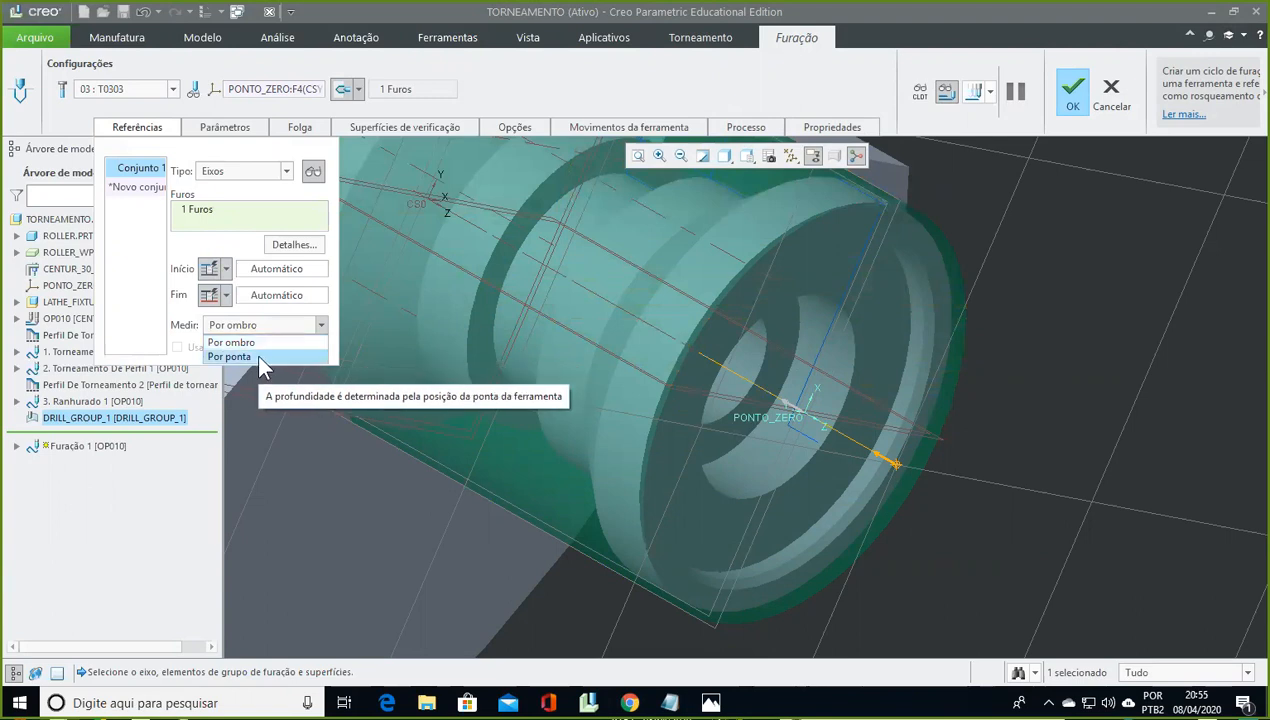
pyautogui.click(268, 341)
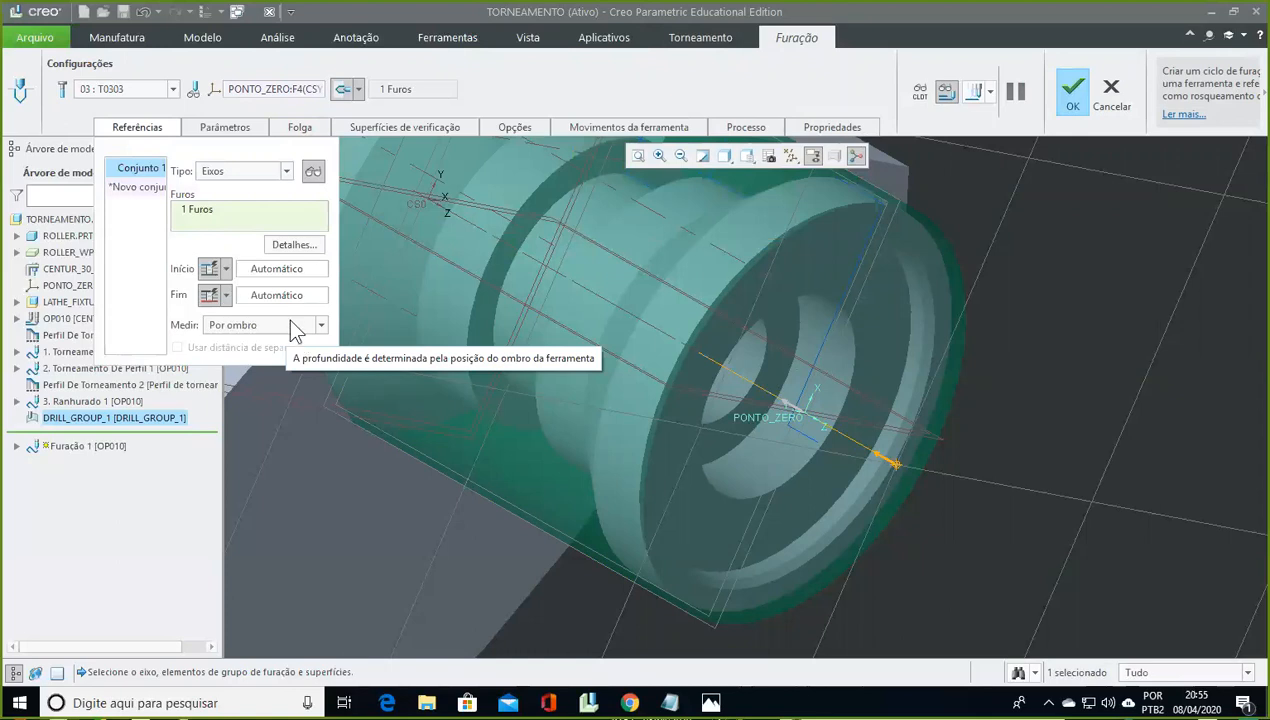
# Display the drilling sequence's parameters, then switch to Chrome and consult the example drilling parameters in the AULA5CAM.pdf slides
pyautogui.click(230, 130)
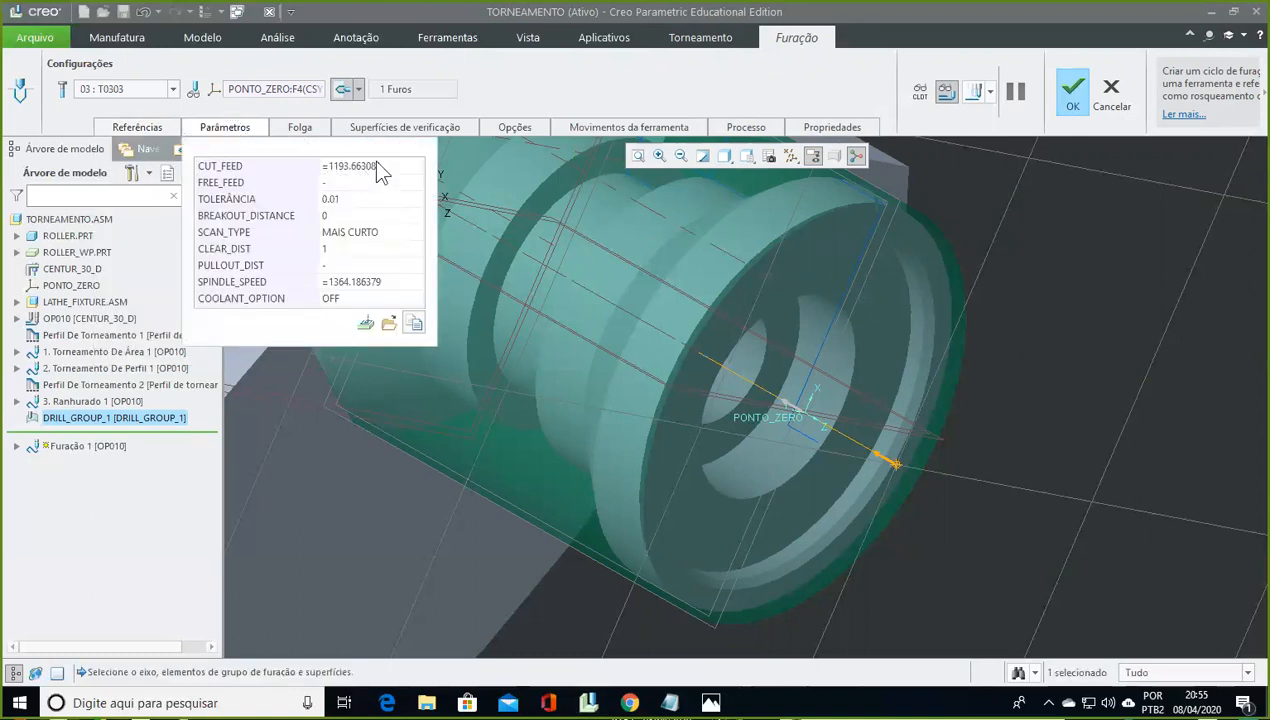
pyautogui.click(640, 620)
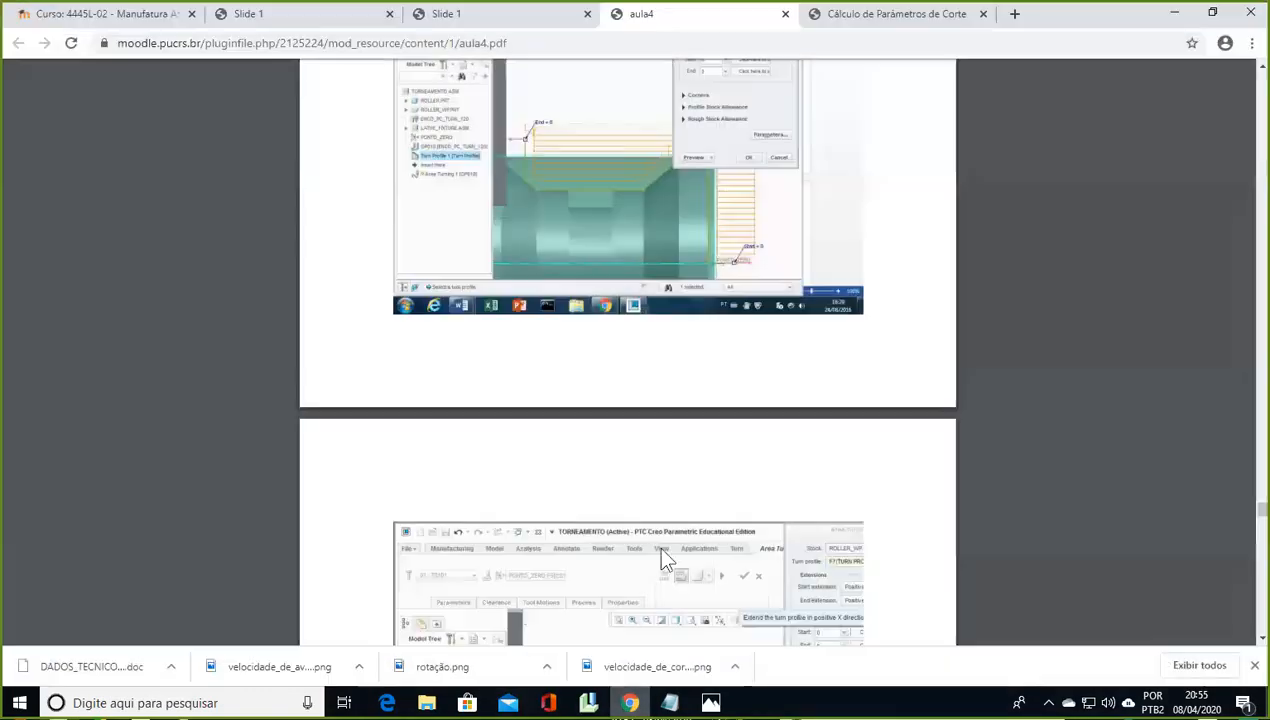
pyautogui.scroll(-5, 601, 258)
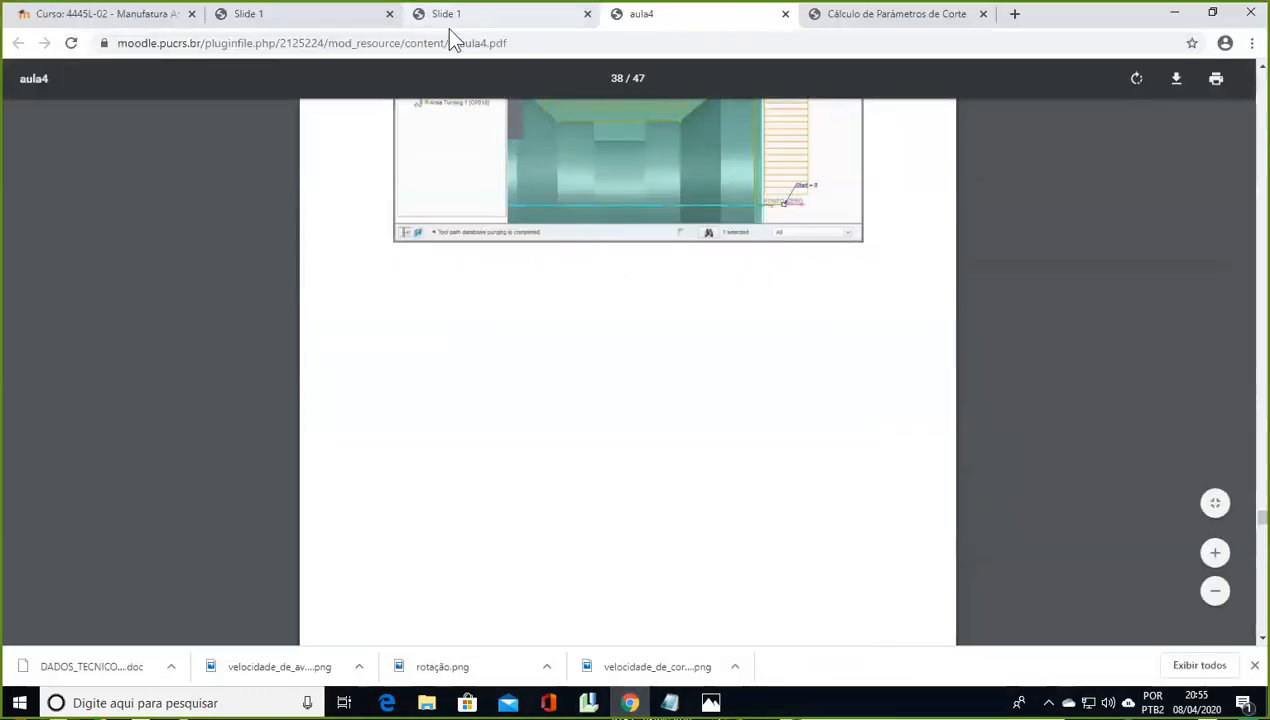
pyautogui.click(343, 16)
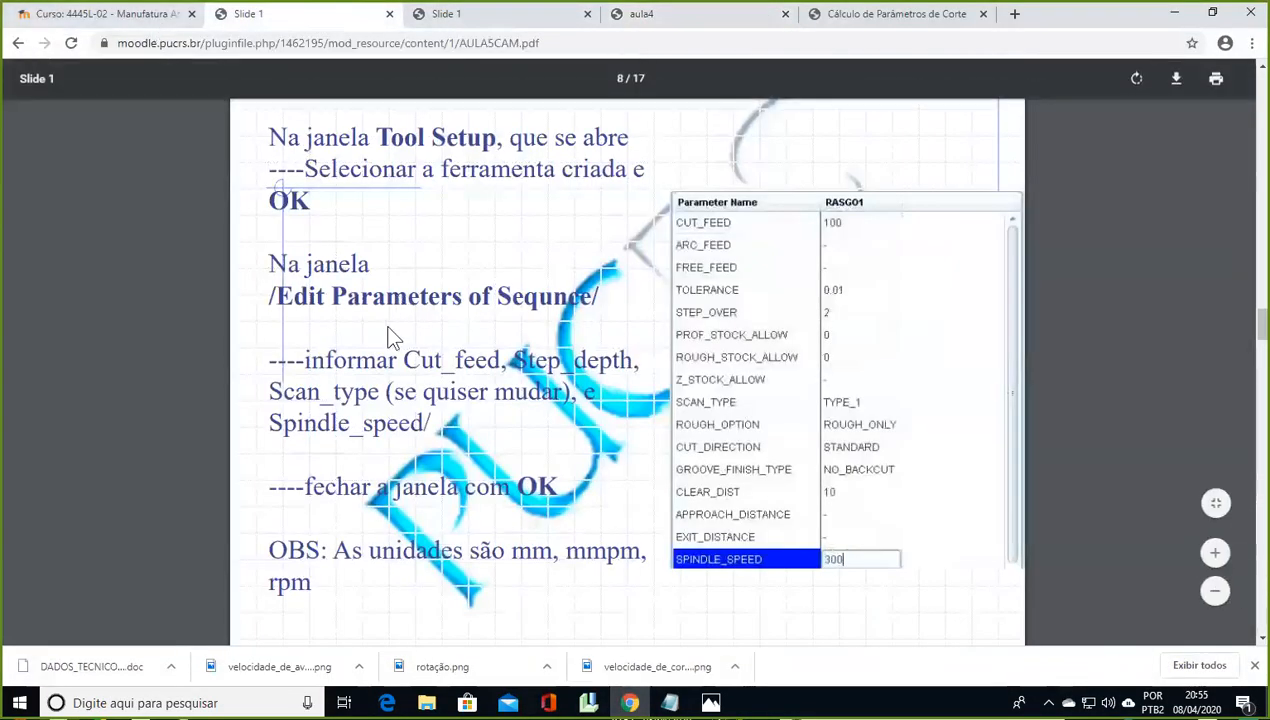
pyautogui.scroll(-20, 390, 337)
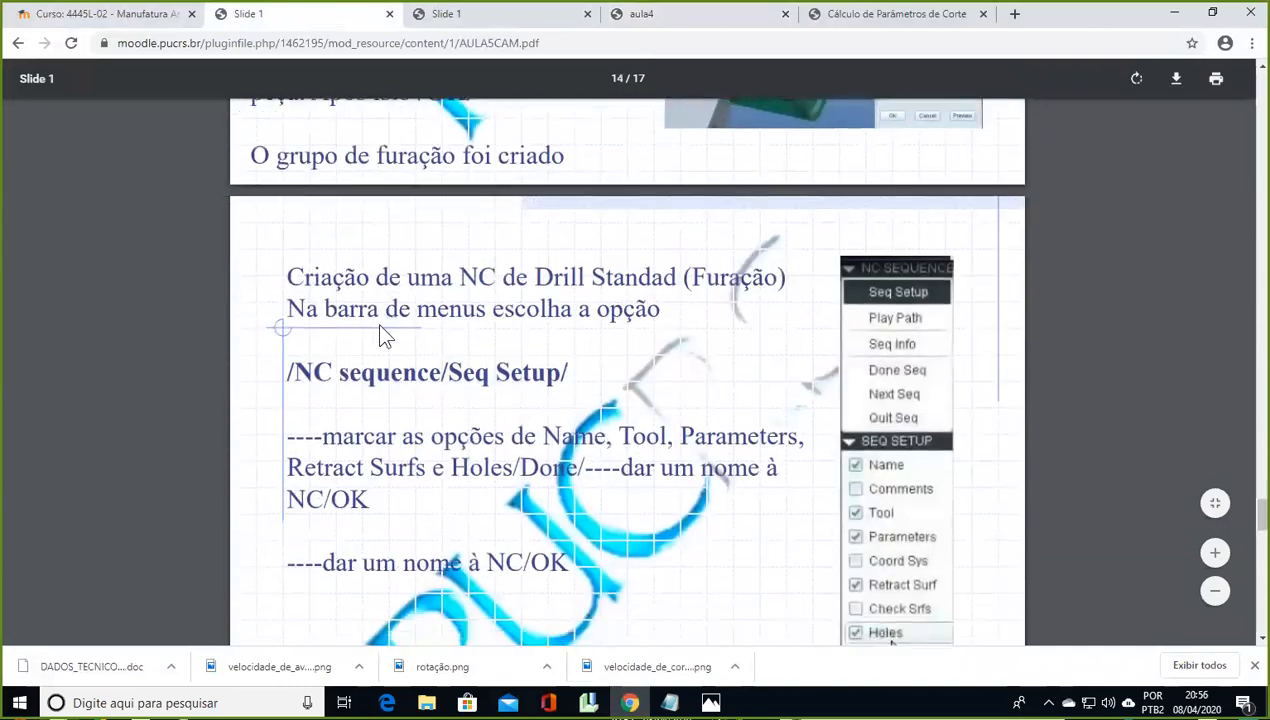
pyautogui.scroll(-8, 385, 337)
pyautogui.scroll(3, 385, 337)
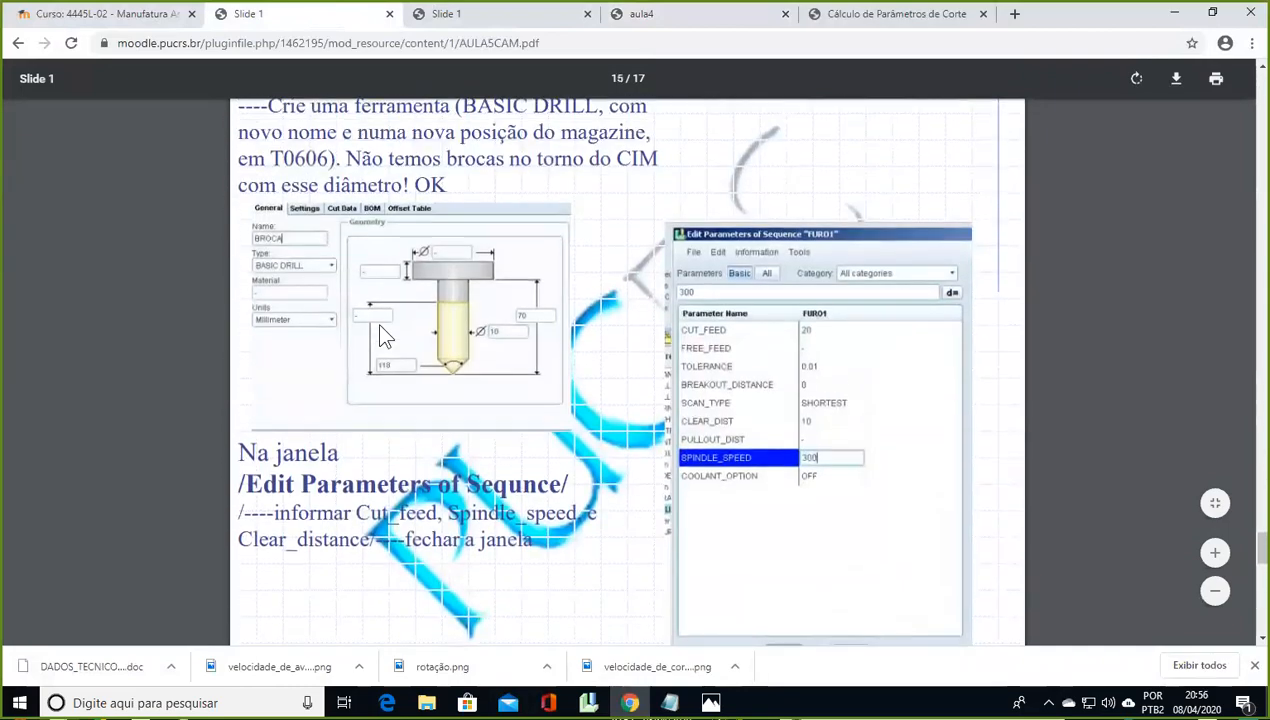
pyautogui.scroll(-1, 385, 337)
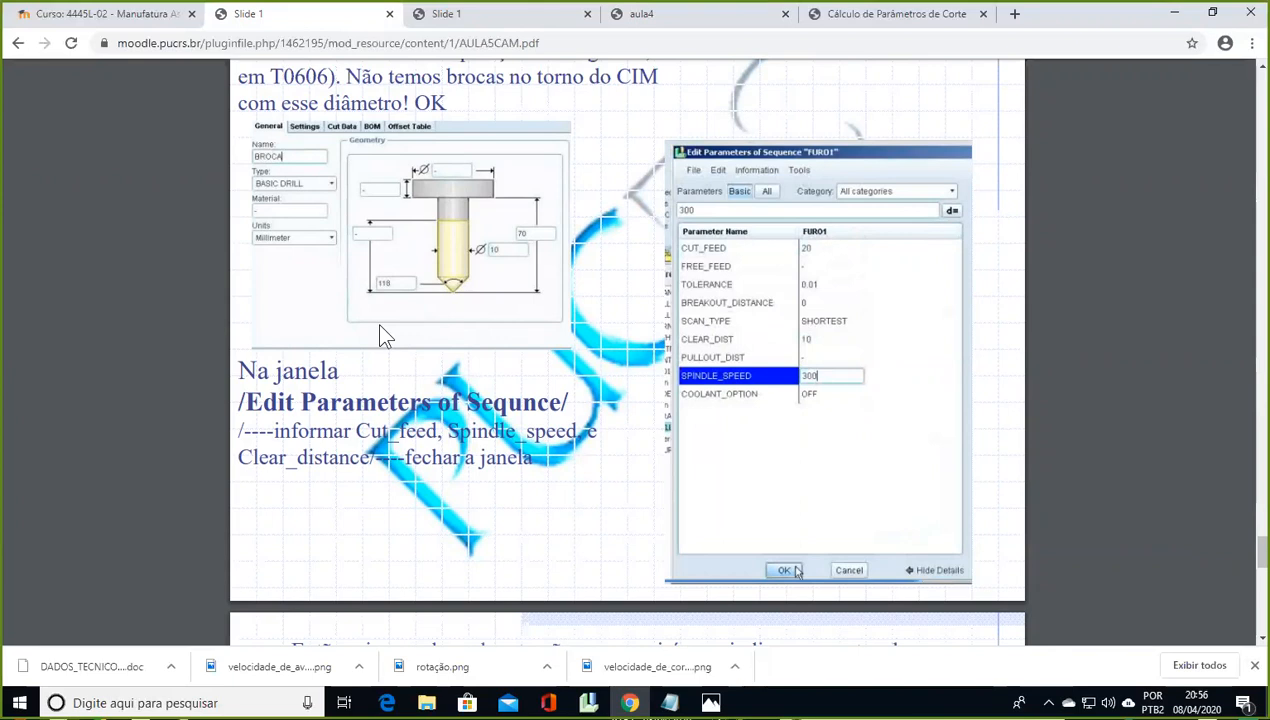
# Return to Creo and examine the formulas offered for the drilling sequence's CUT_FEED and SPINDLE_SPEED
pyautogui.hotkey('alt', 'Tab')
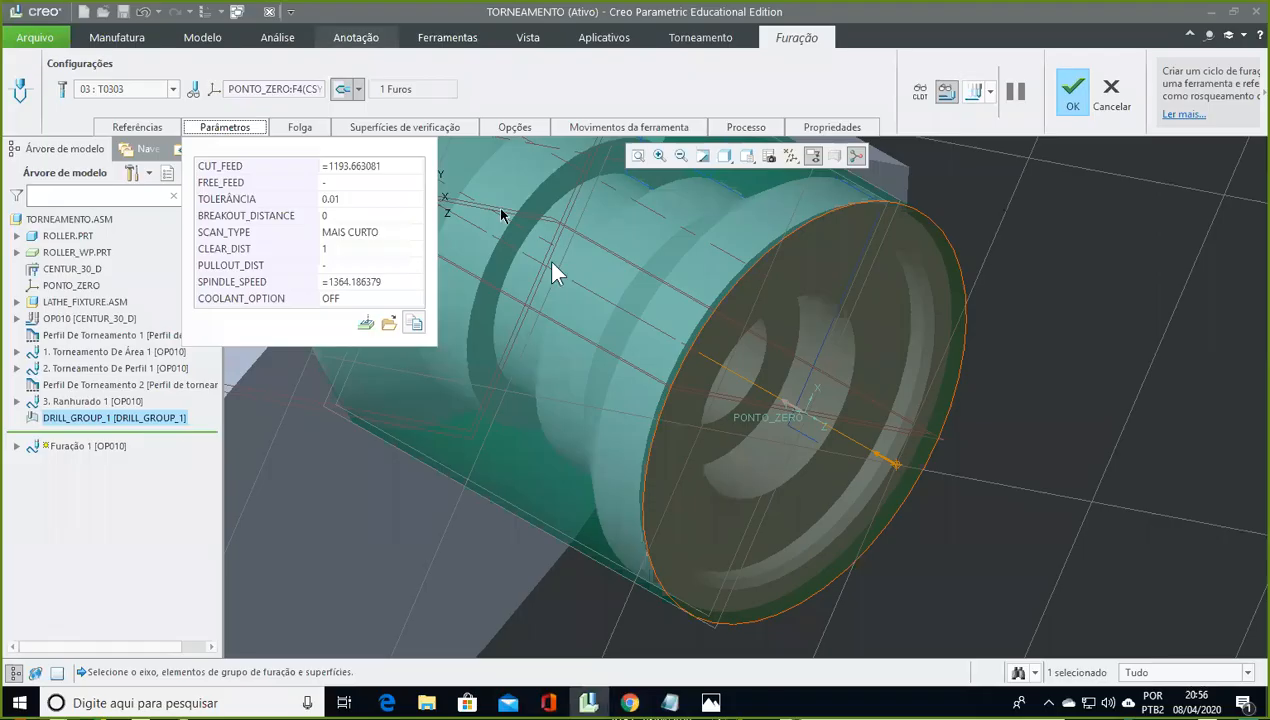
pyautogui.click(384, 168)
pyautogui.click(417, 166)
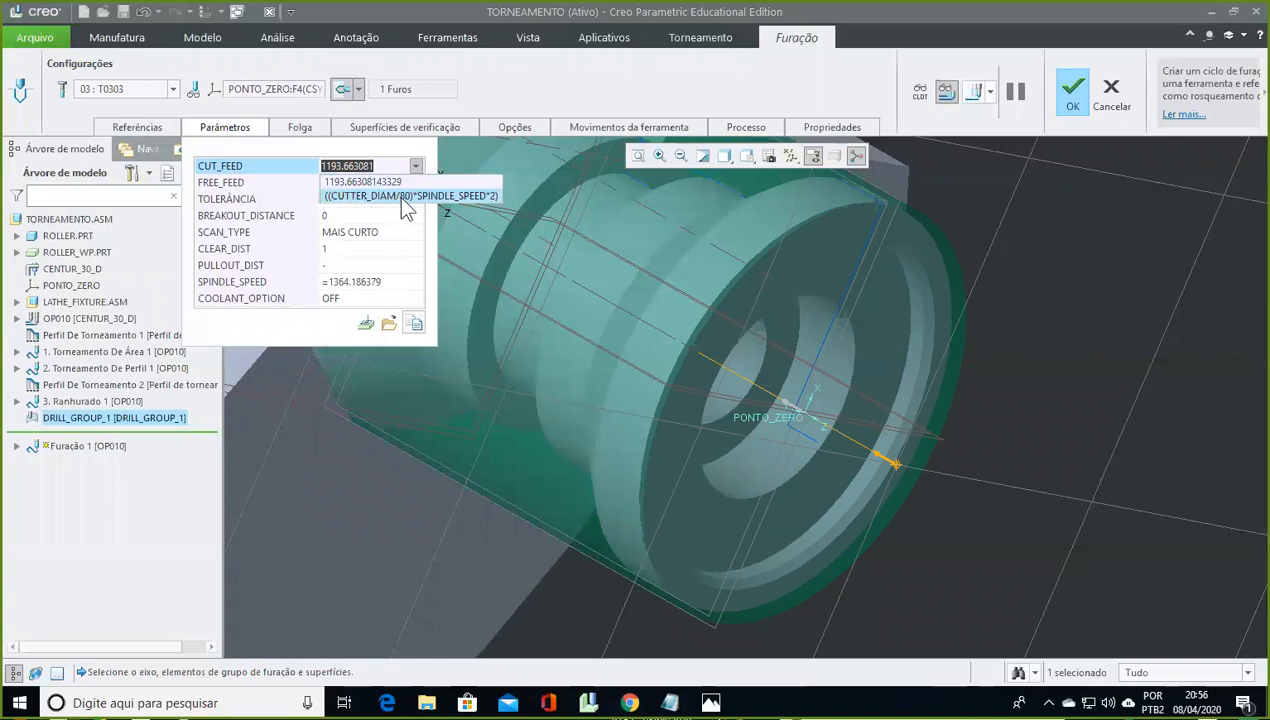
pyautogui.click(390, 285)
pyautogui.click(386, 282)
pyautogui.click(416, 282)
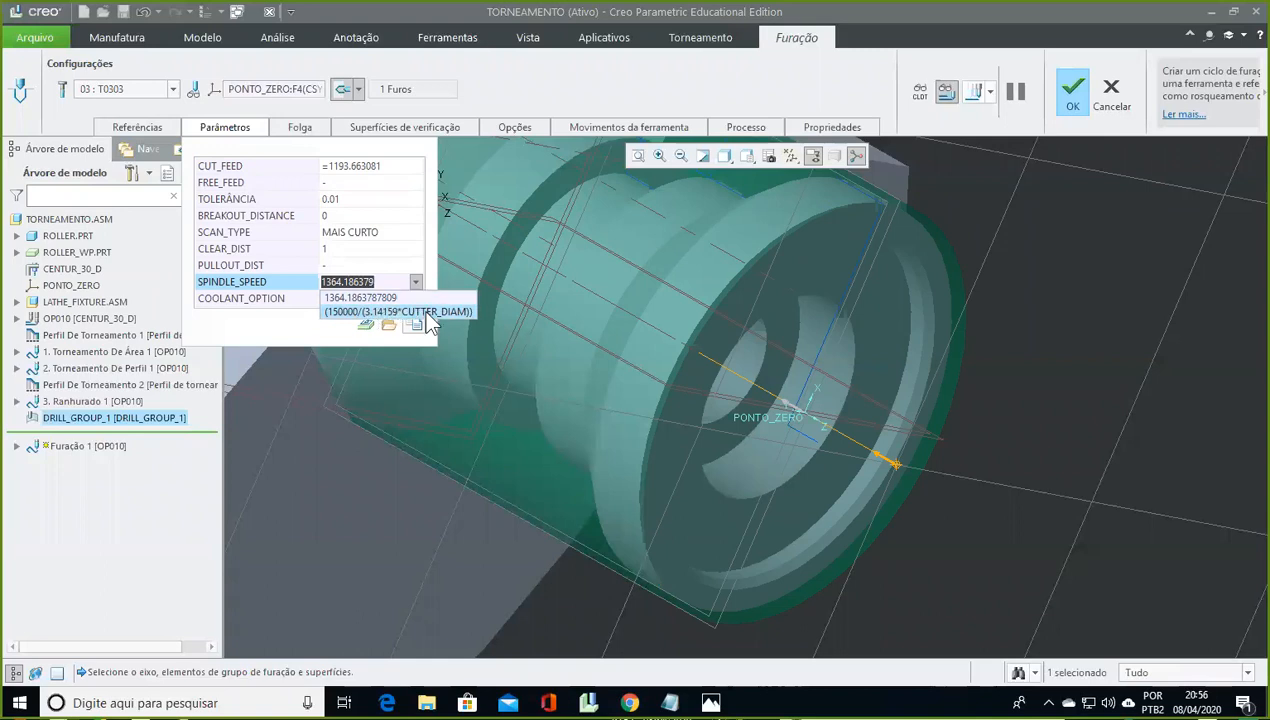
# Set the drilling sequence's SPINDLE_SPEED to 300 and its CUT_FEED to 20
pyautogui.click(387, 280)
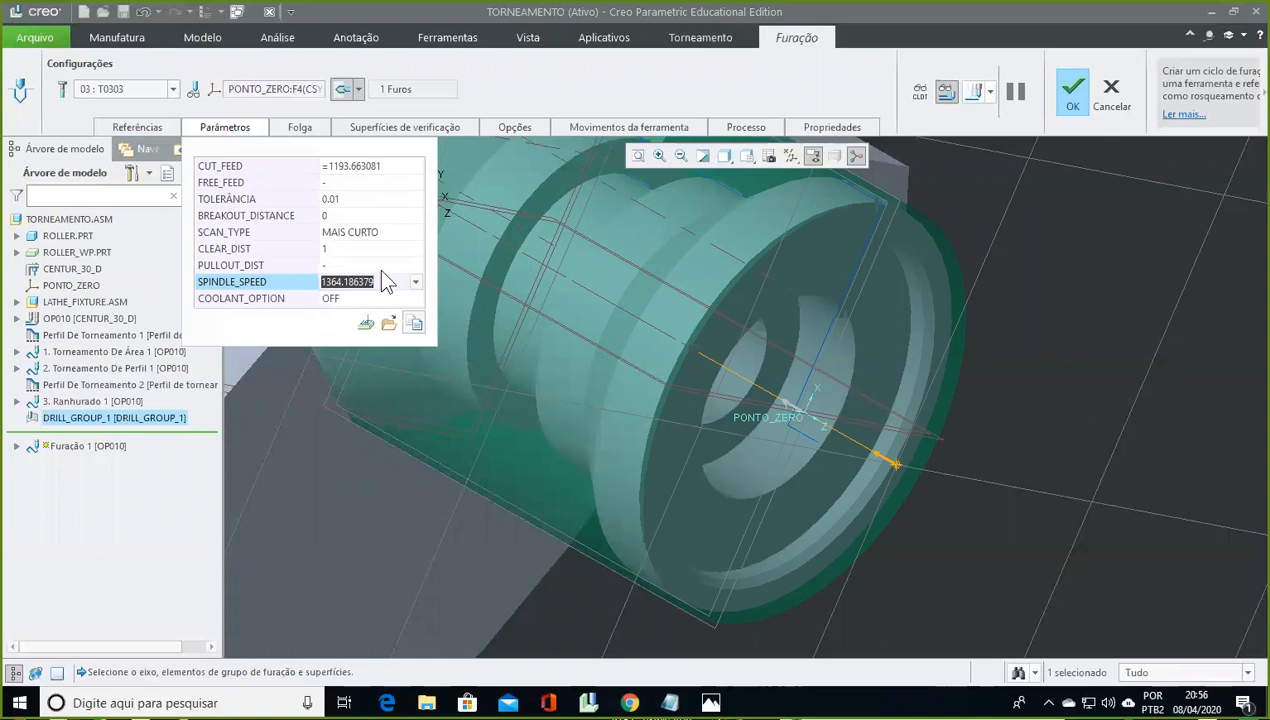
pyautogui.write('300')
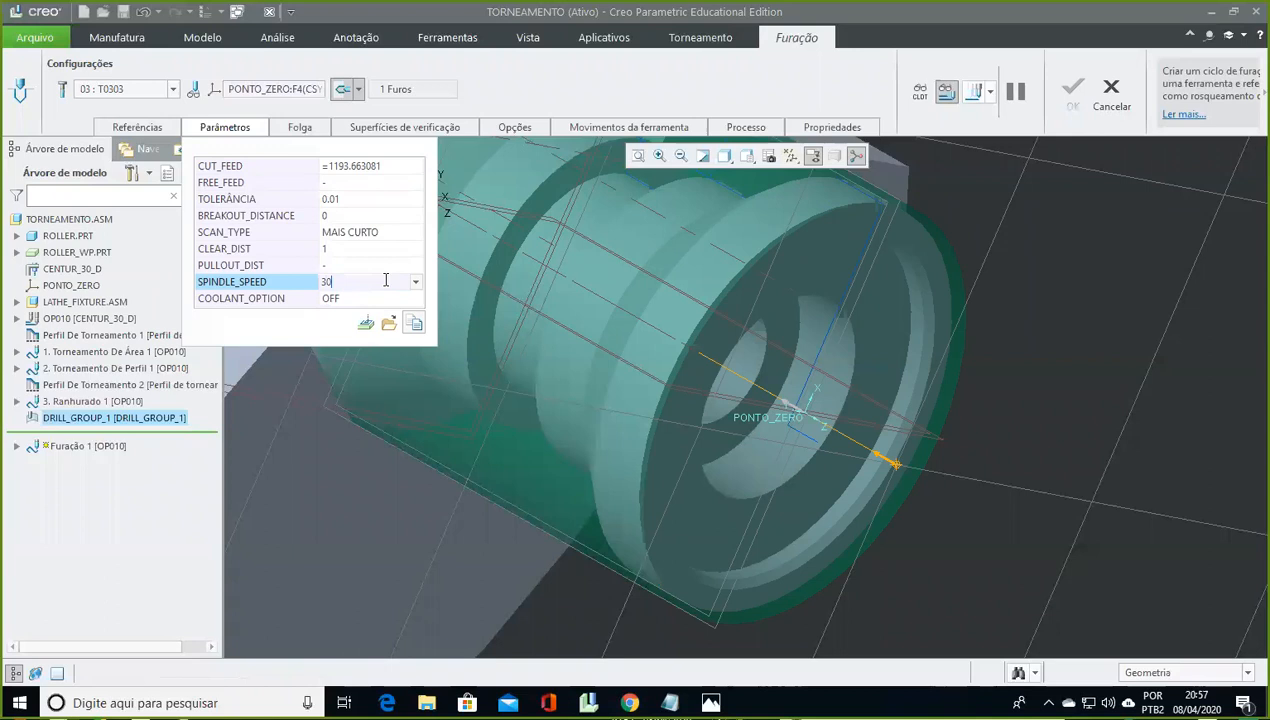
pyautogui.press('Return')
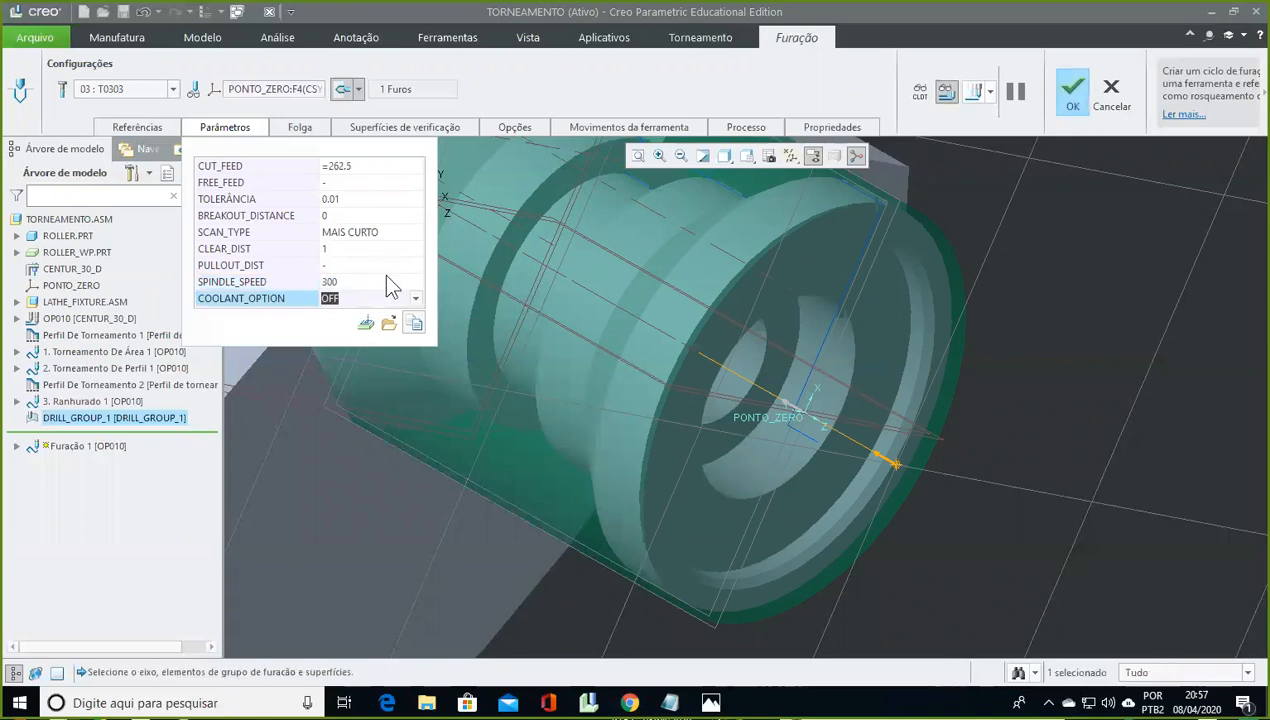
pyautogui.click(335, 283)
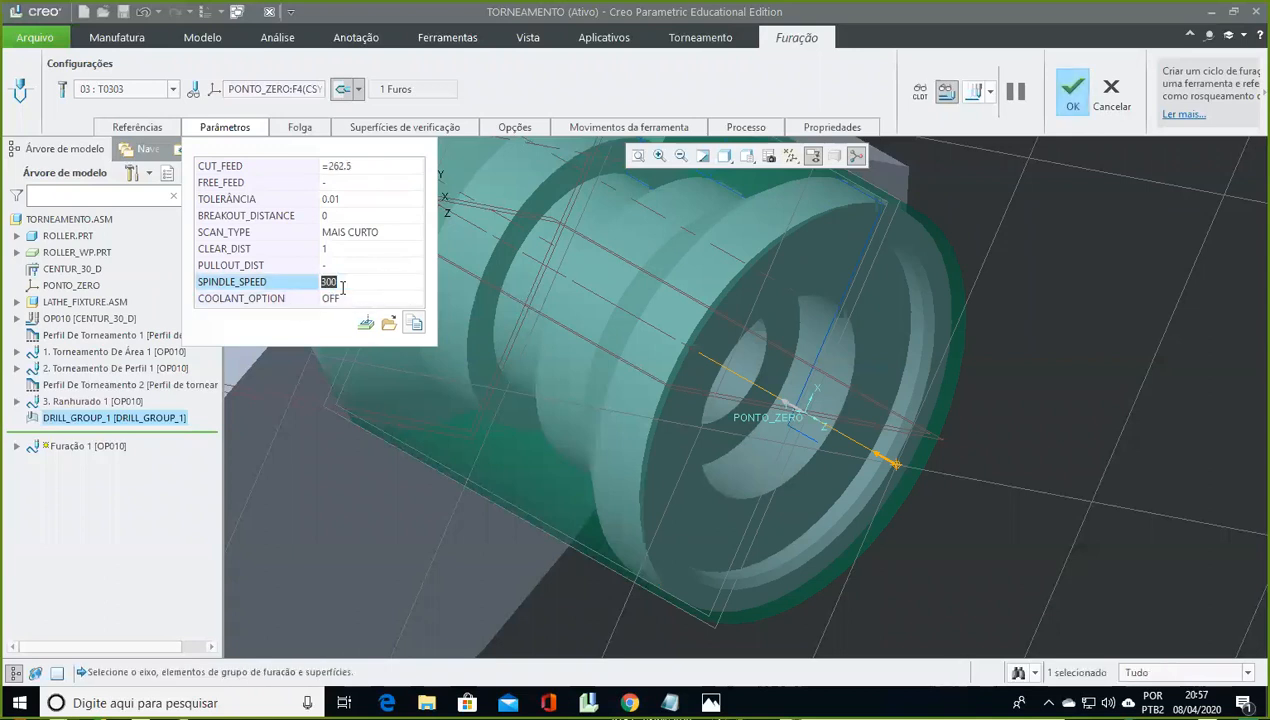
pyautogui.click(337, 166)
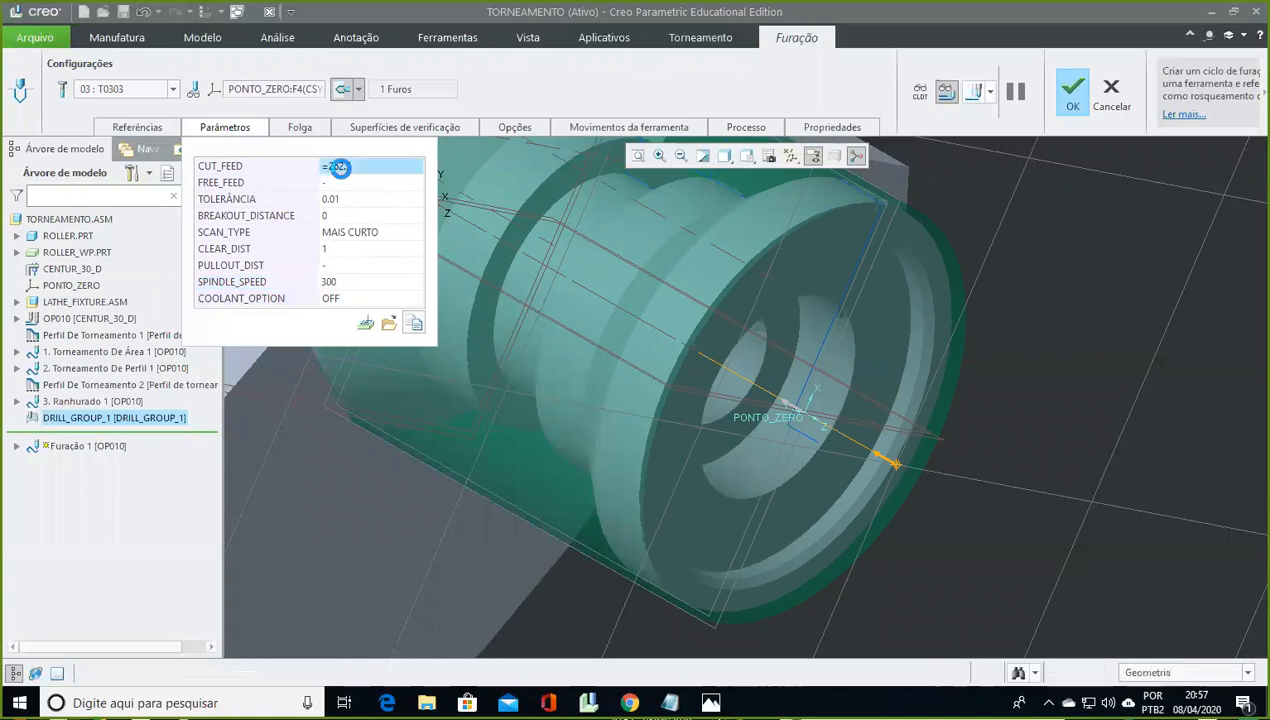
pyautogui.write('20')
pyautogui.press('Return')
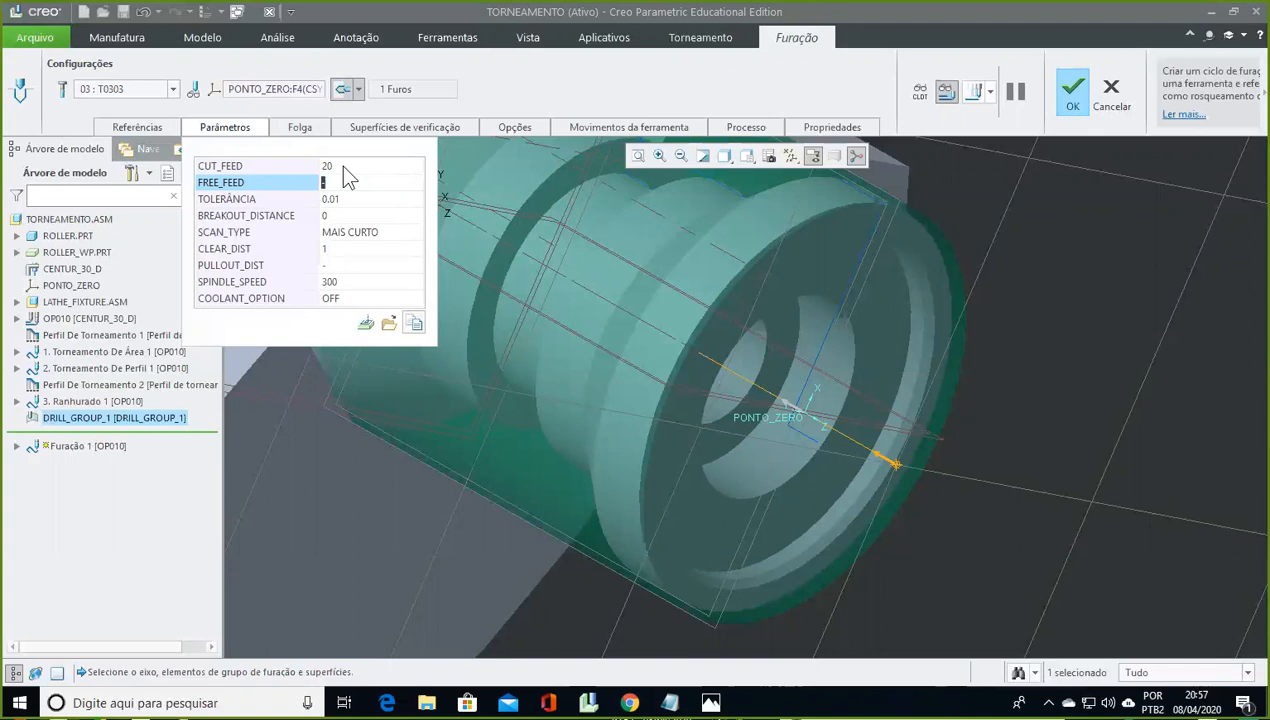
# Recheck the drilling feed and spindle speed, and calculate the sequence's machining time
pyautogui.click(344, 167)
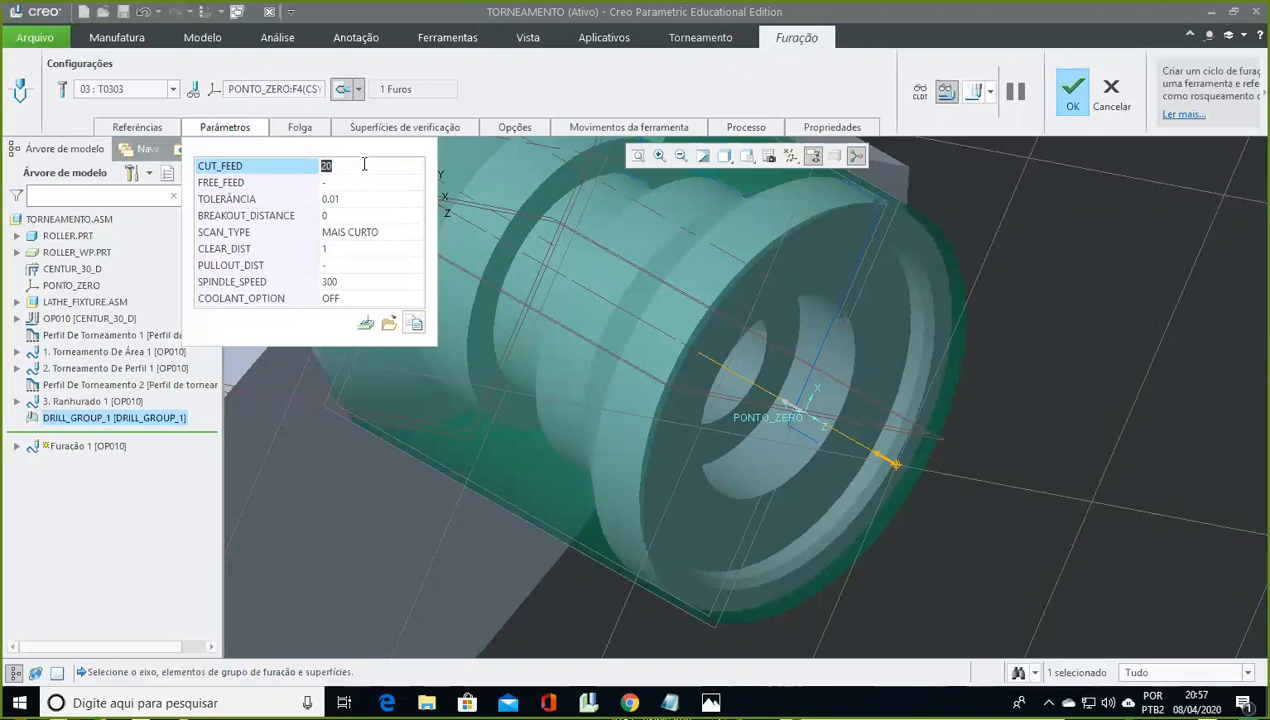
pyautogui.click(378, 282)
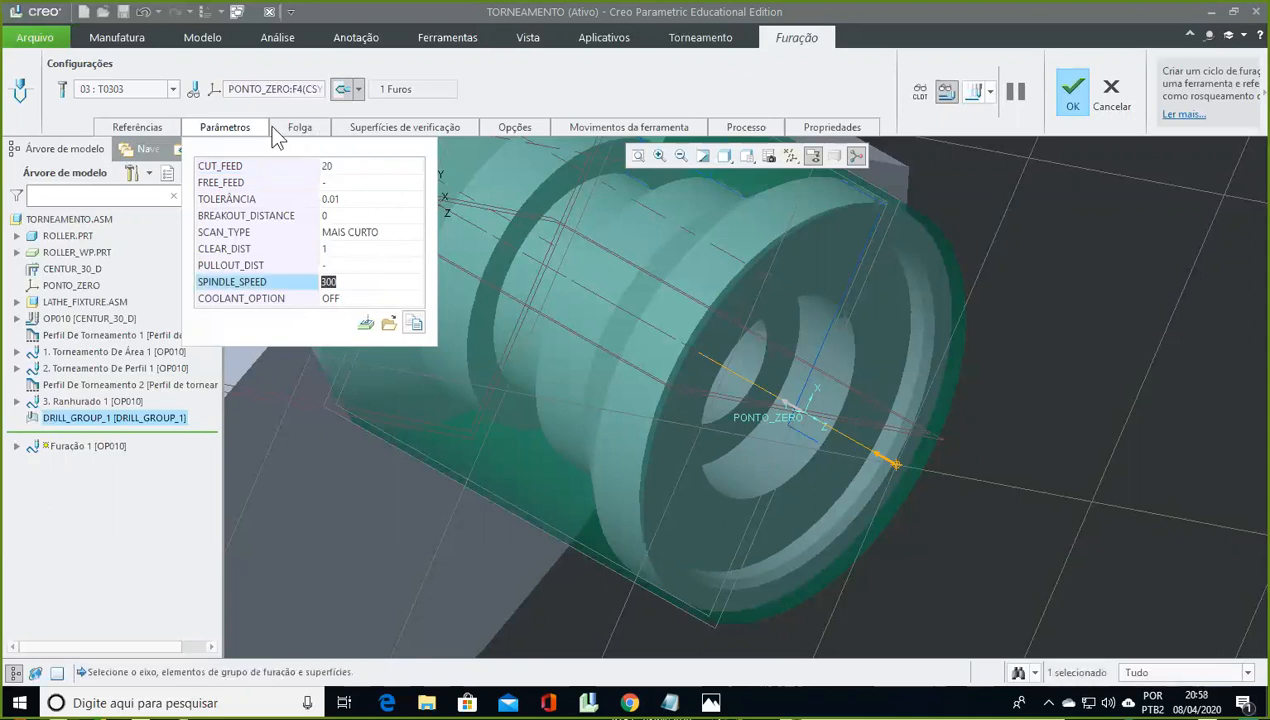
pyautogui.click(729, 128)
pyautogui.click(887, 169)
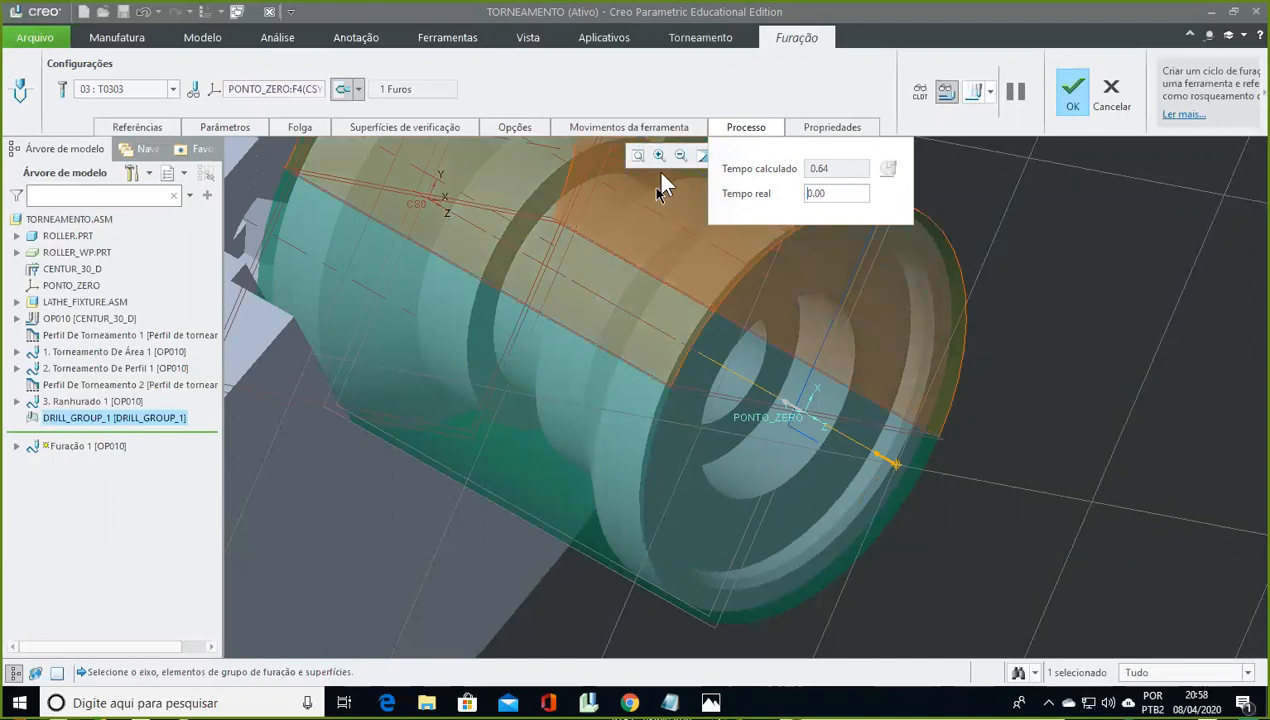
# Set tool T0303's cutting diameter to 30 mm, confirm the tool change, and accept the drilling sequence
pyautogui.click(63, 90)
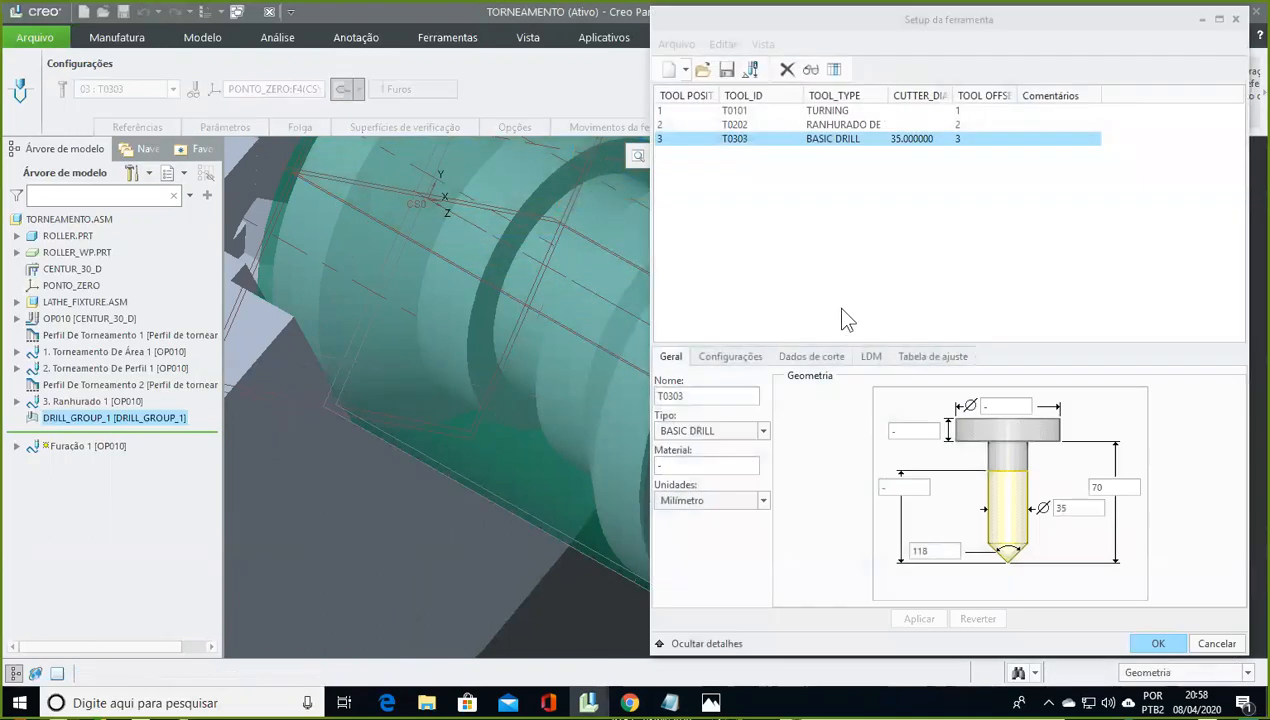
pyautogui.moveTo(823, 22); pyautogui.dragTo(649, 15)
pyautogui.doubleClick(893, 501)
pyautogui.write('30')
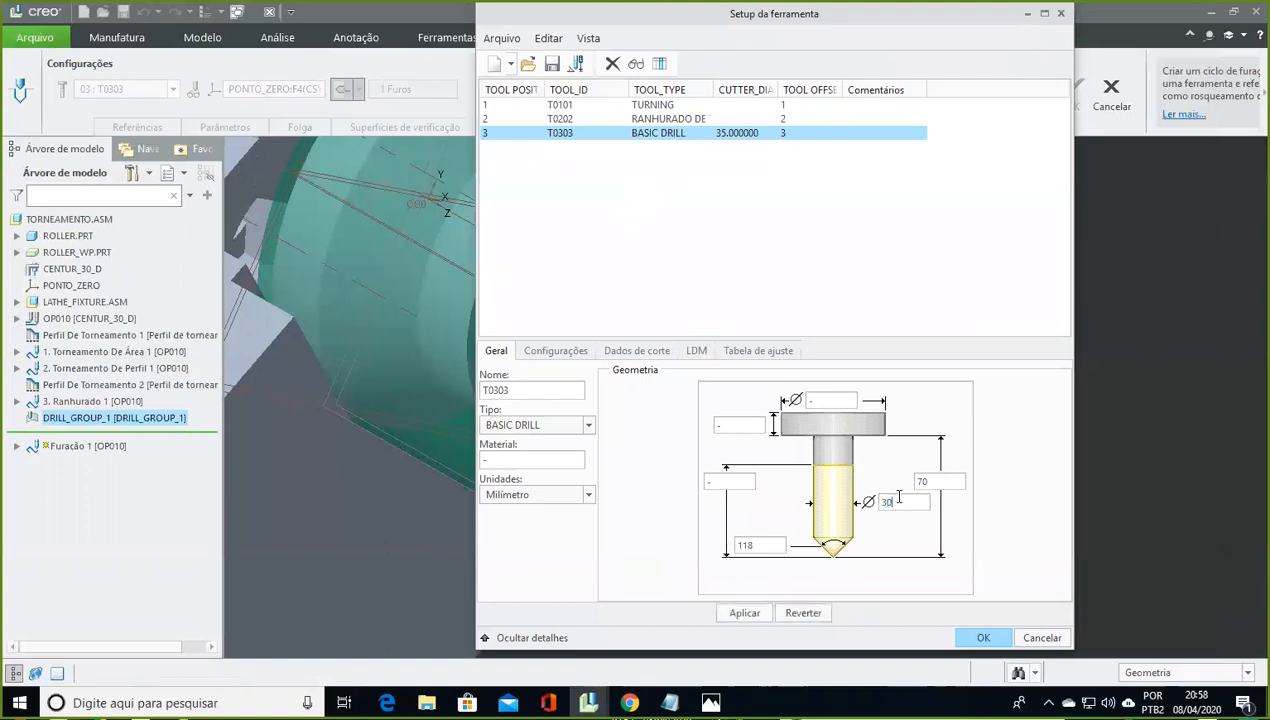
pyautogui.click(721, 614)
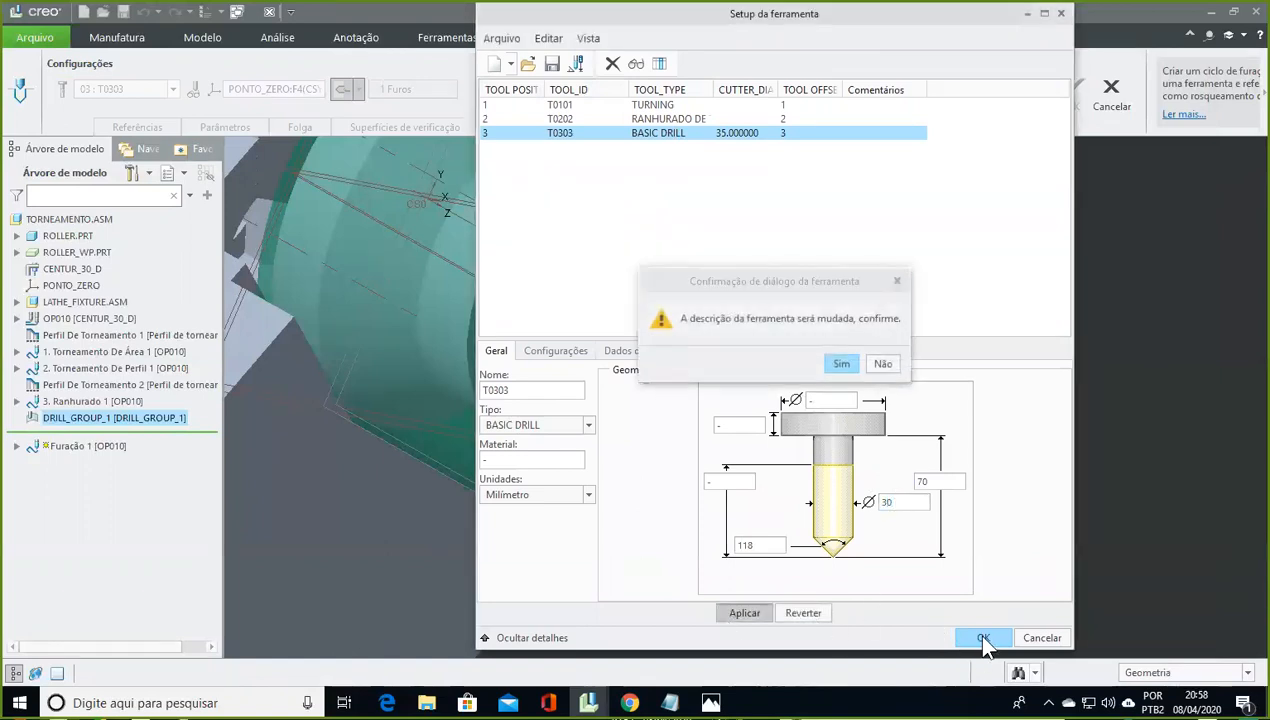
pyautogui.click(840, 363)
pyautogui.click(980, 638)
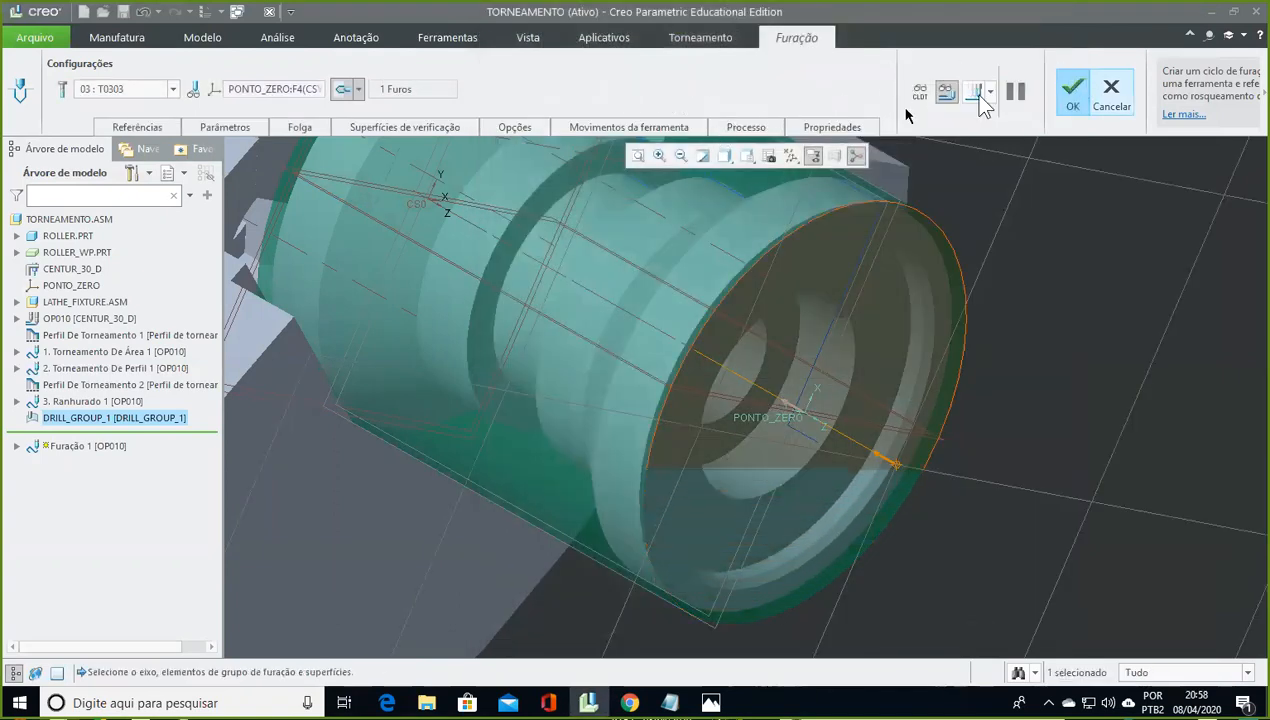
pyautogui.click(1071, 95)
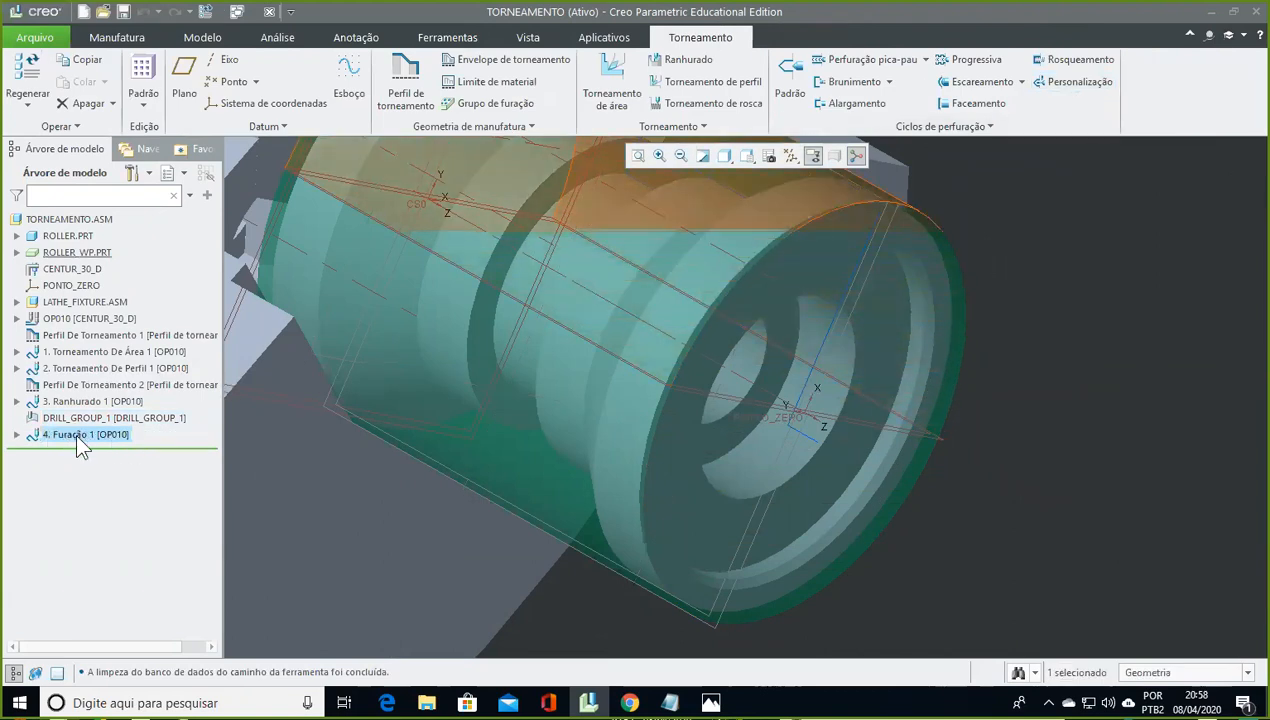
# Play the material removal simulation of the whole OP010 operation, then close it
pyautogui.rightClick(78, 440)
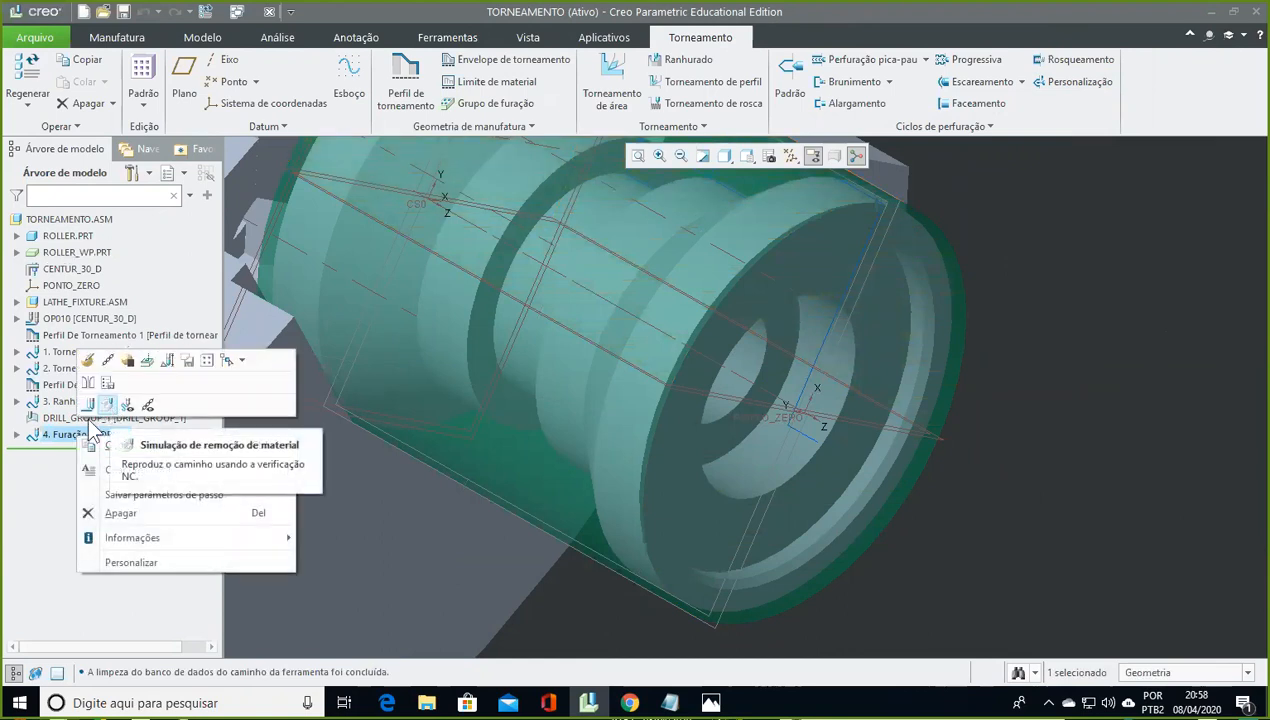
pyautogui.click(42, 467)
pyautogui.click(86, 322)
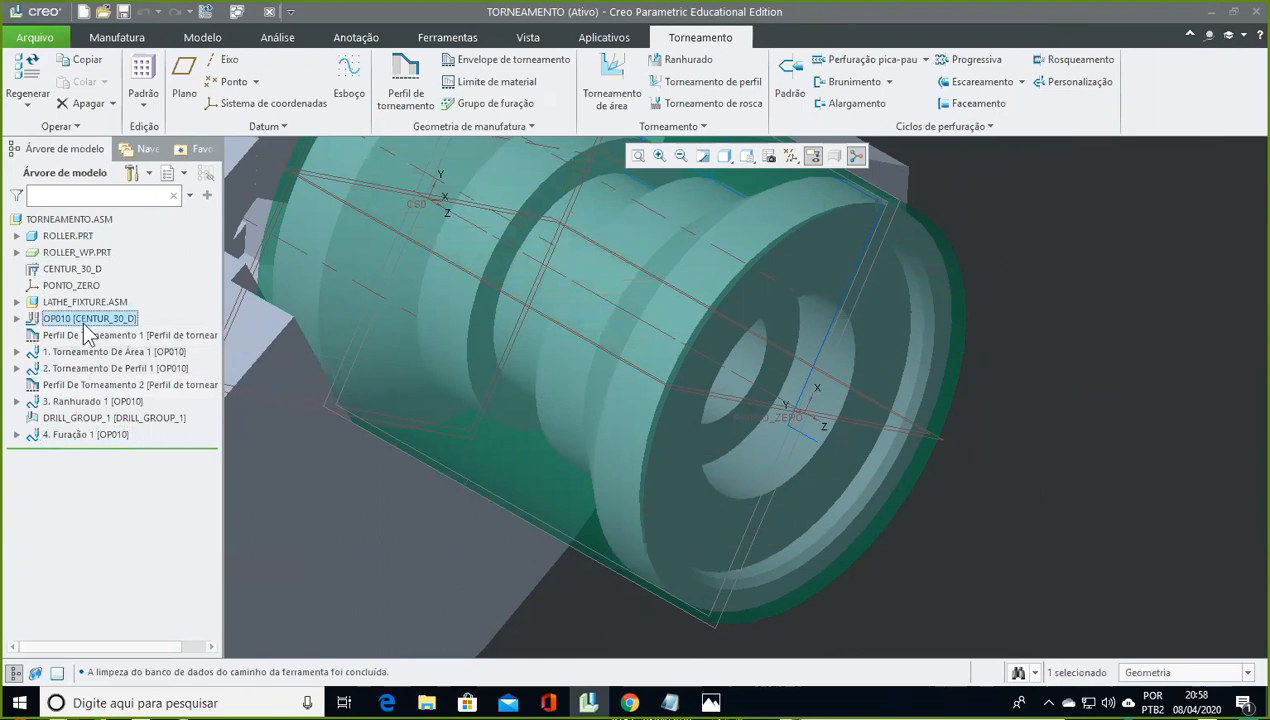
pyautogui.rightClick(88, 328)
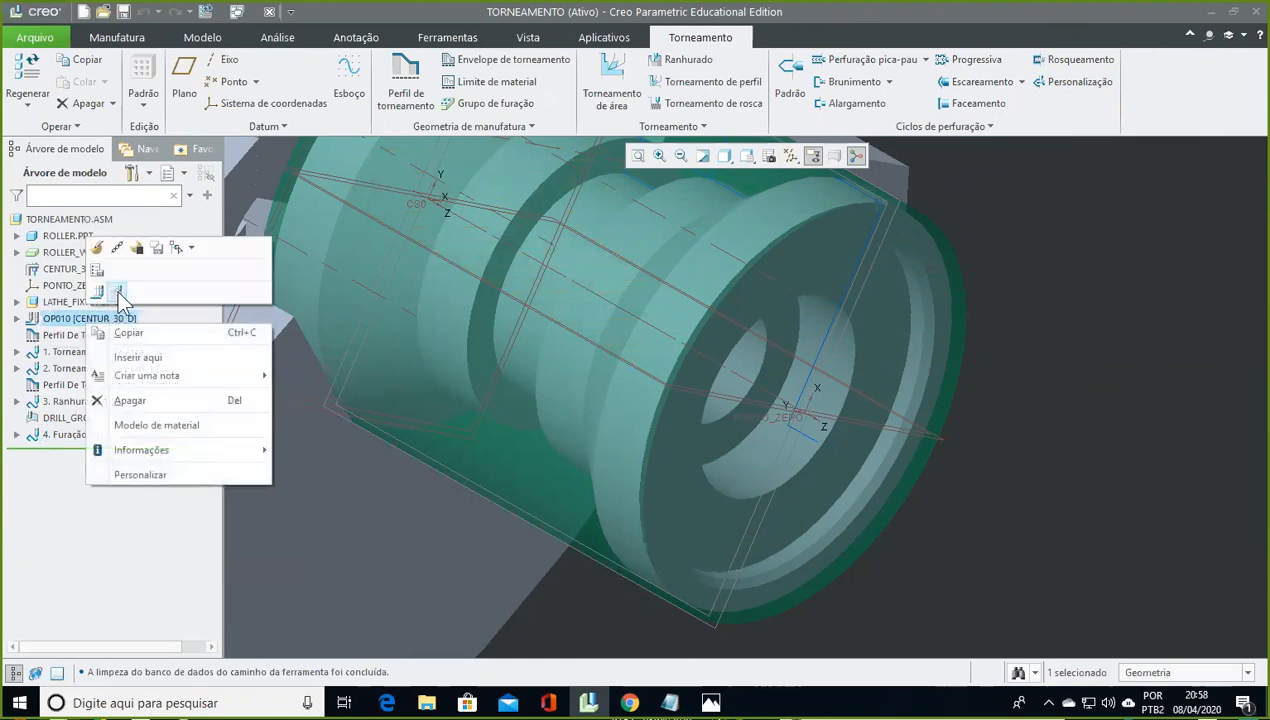
pyautogui.click(120, 294)
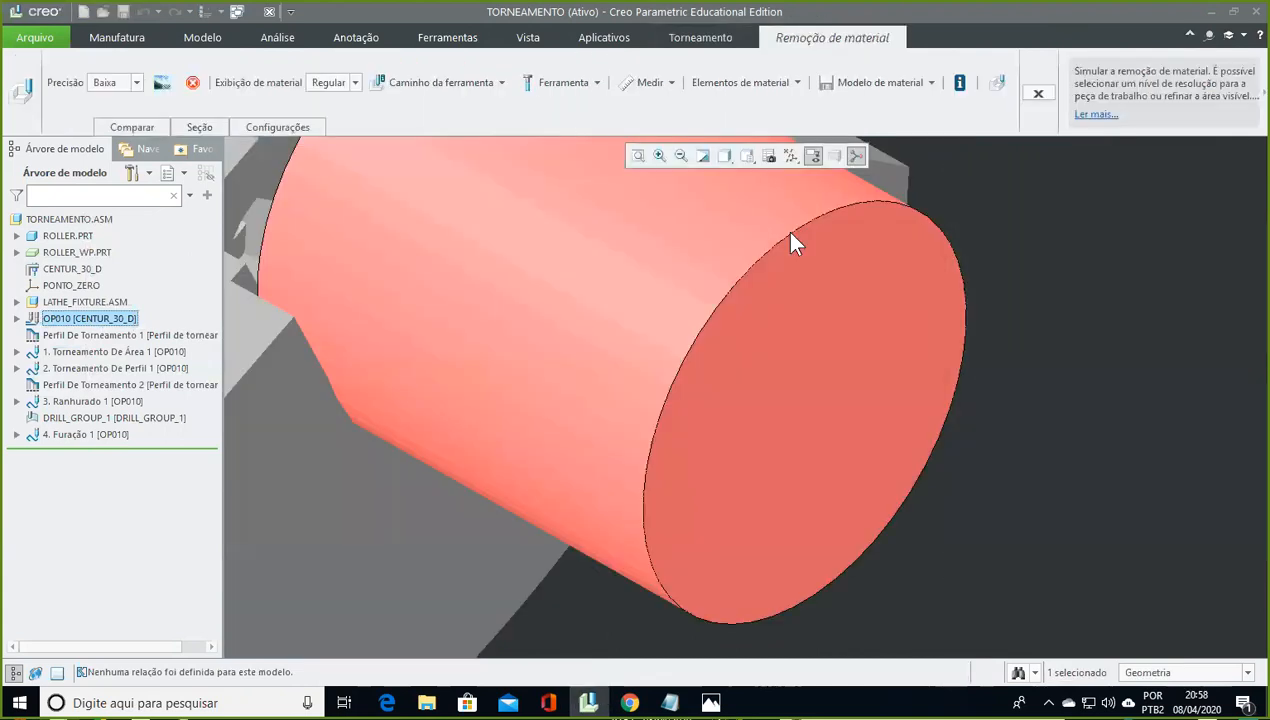
pyautogui.click(997, 84)
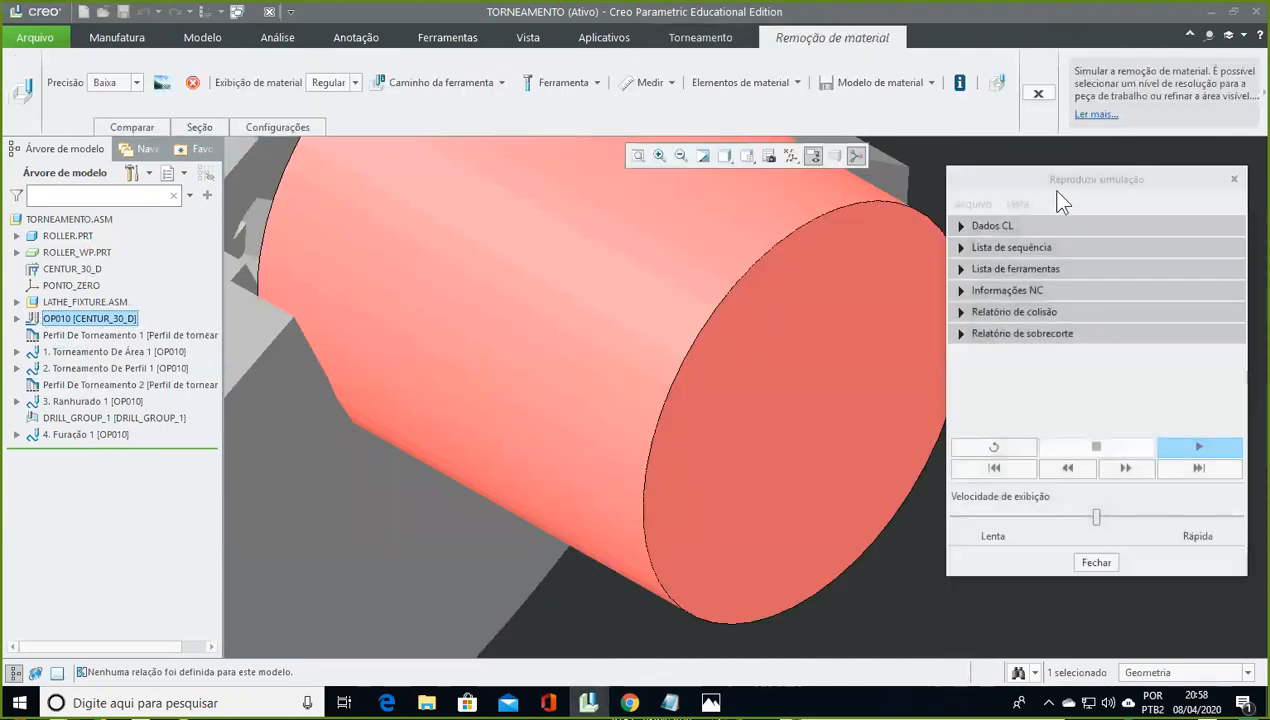
pyautogui.click(1197, 447)
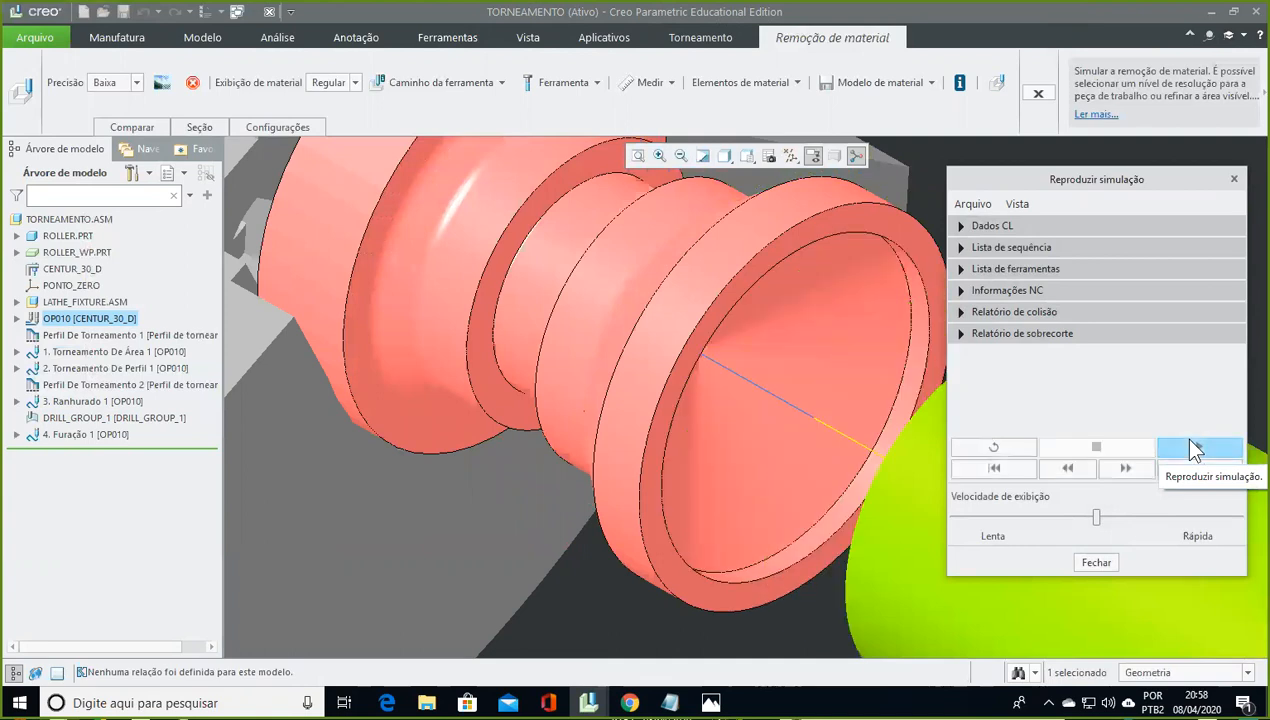
pyautogui.click(1190, 441)
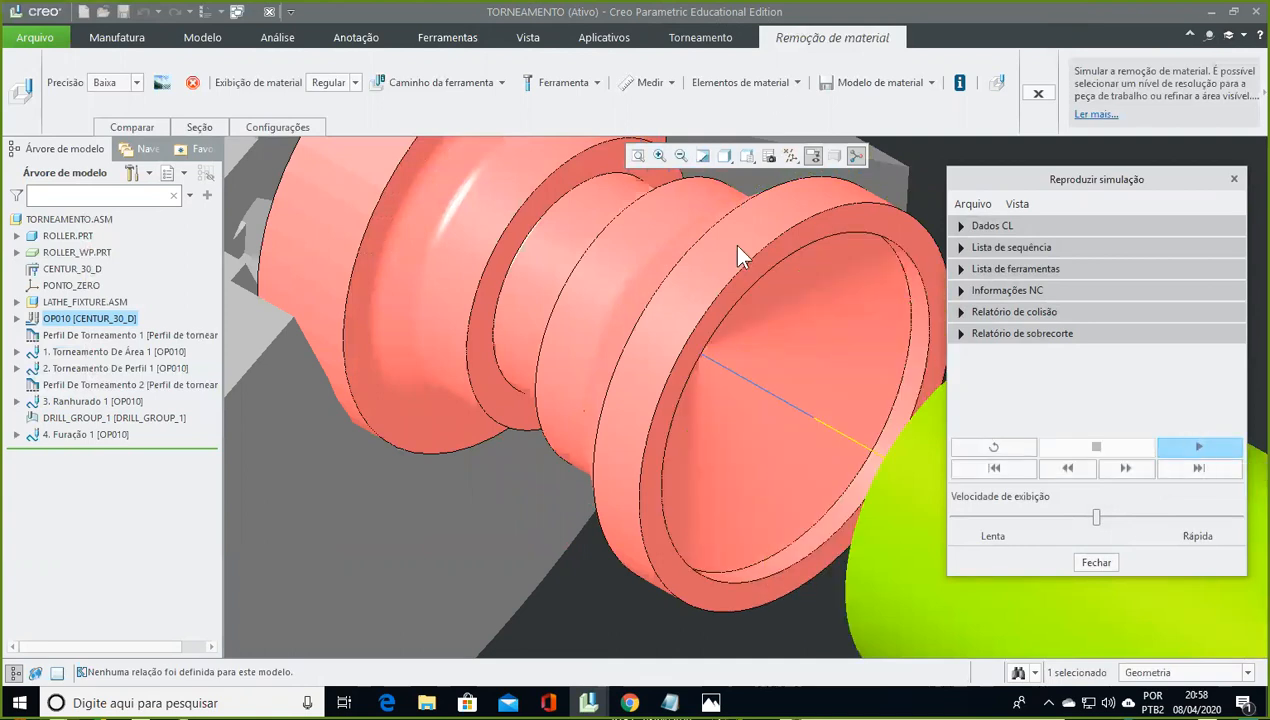
pyautogui.click(1096, 563)
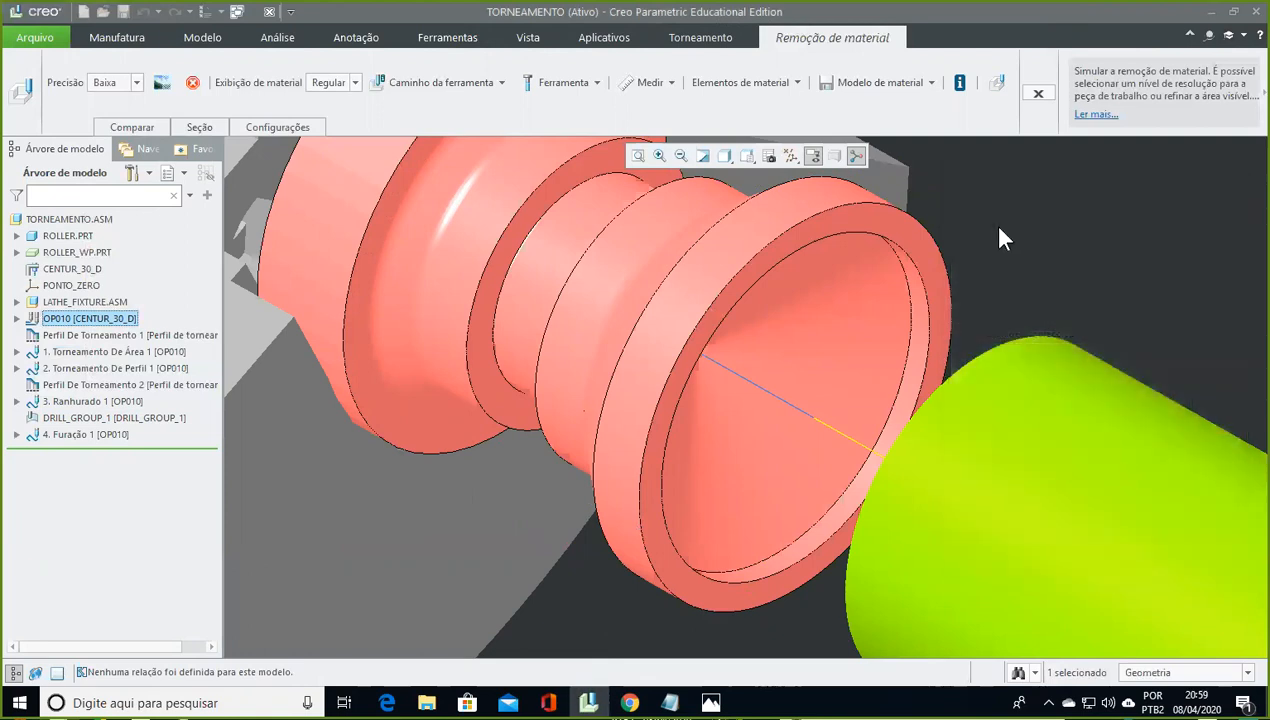
pyautogui.click(1038, 93)
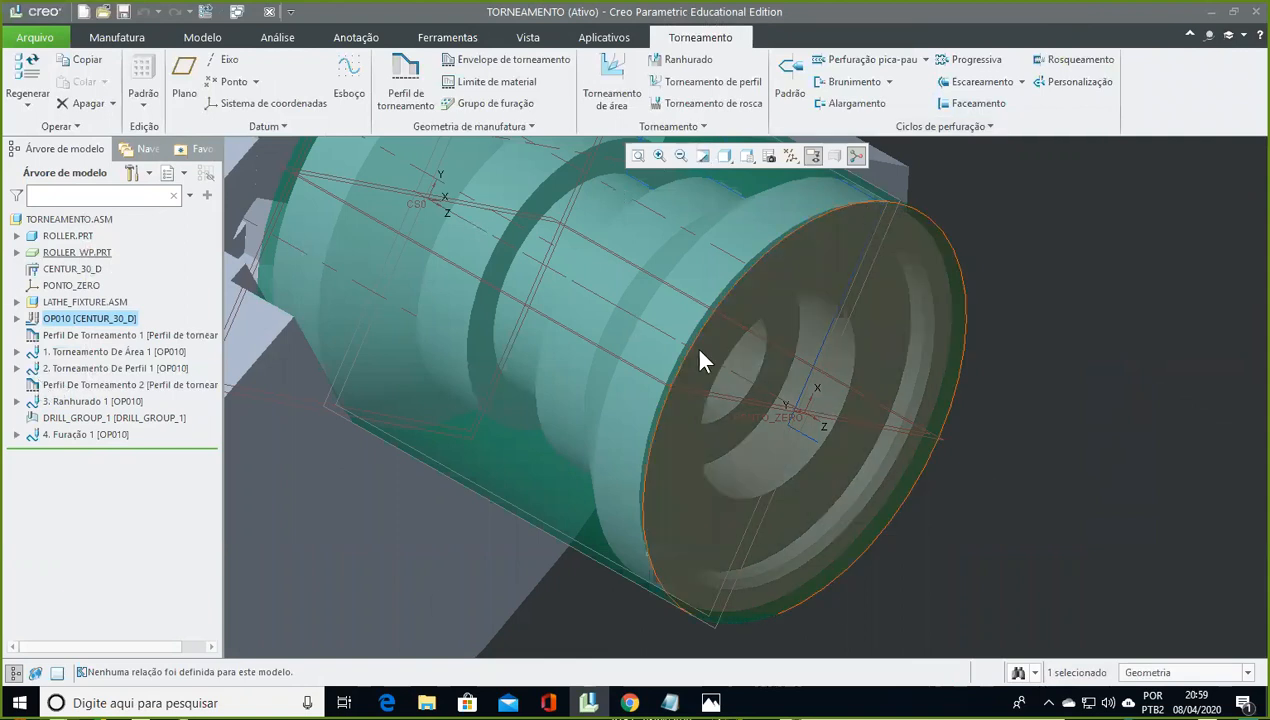
# Measure the roller's central through-hole edge with the ROLLER_WP.PRT workpiece hidden, and redisplay the workpiece
pyautogui.rightClick(73, 254)
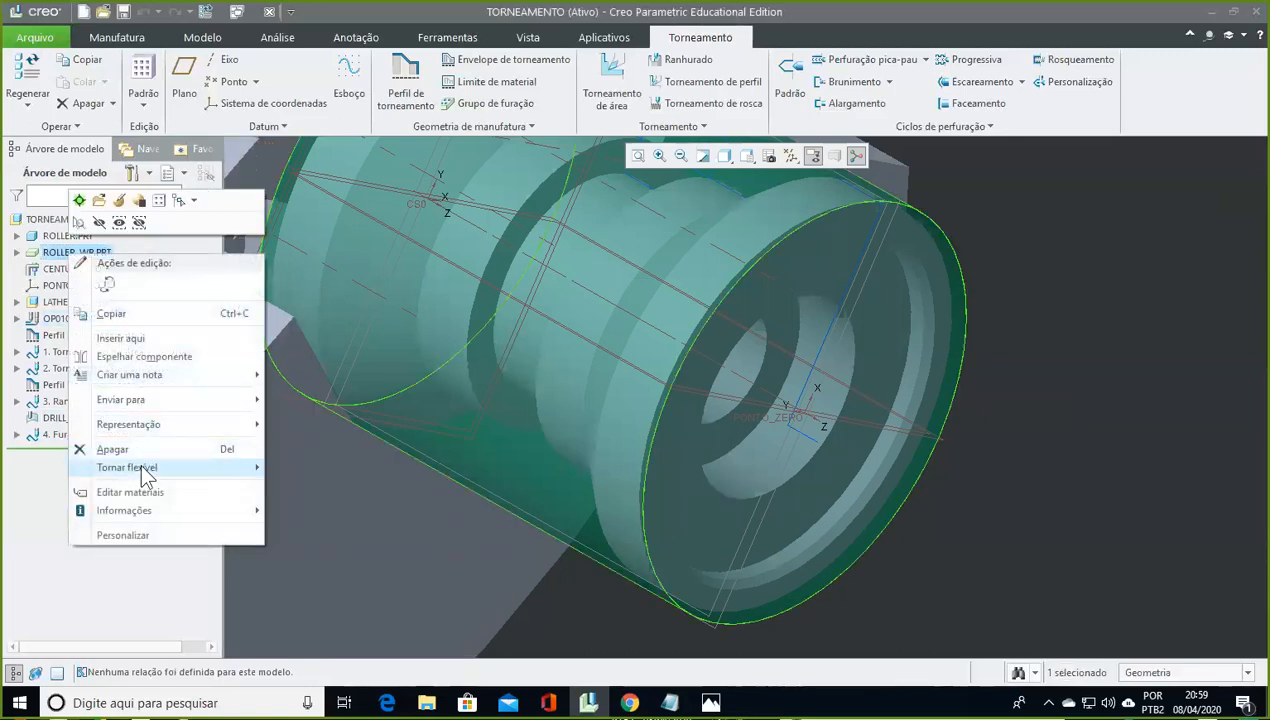
pyautogui.moveTo(143, 470)
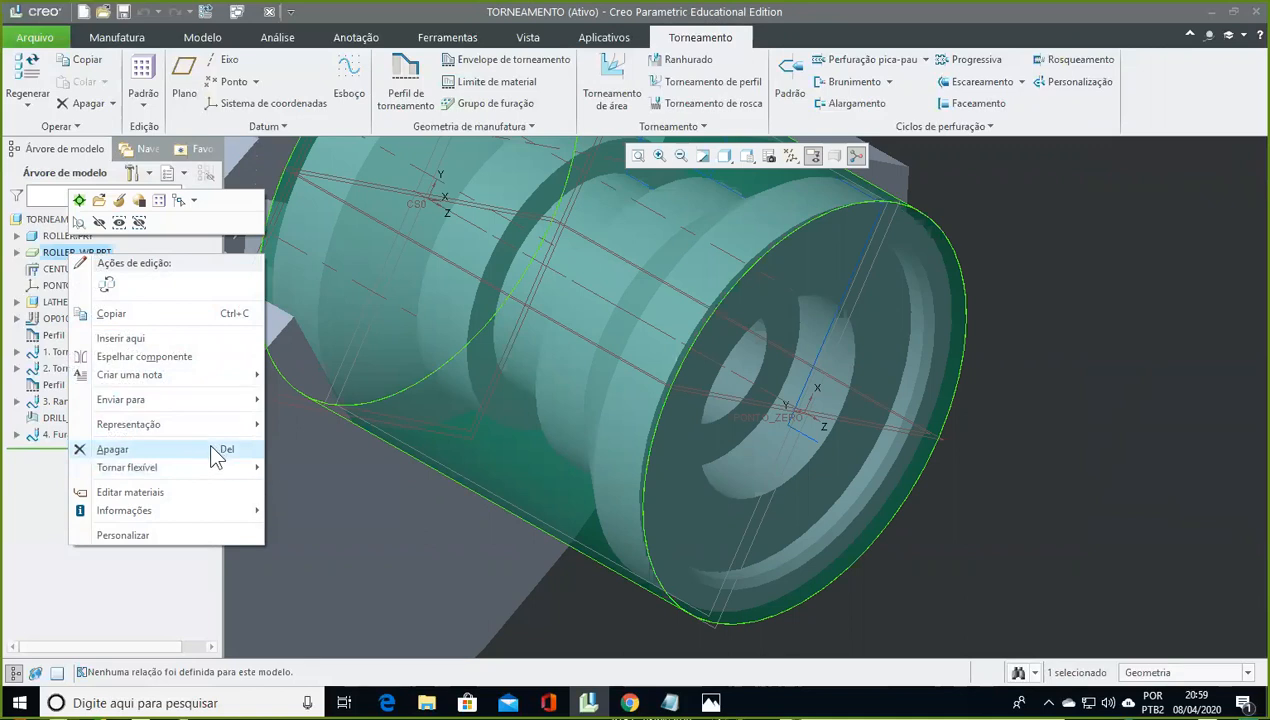
pyautogui.click(99, 228)
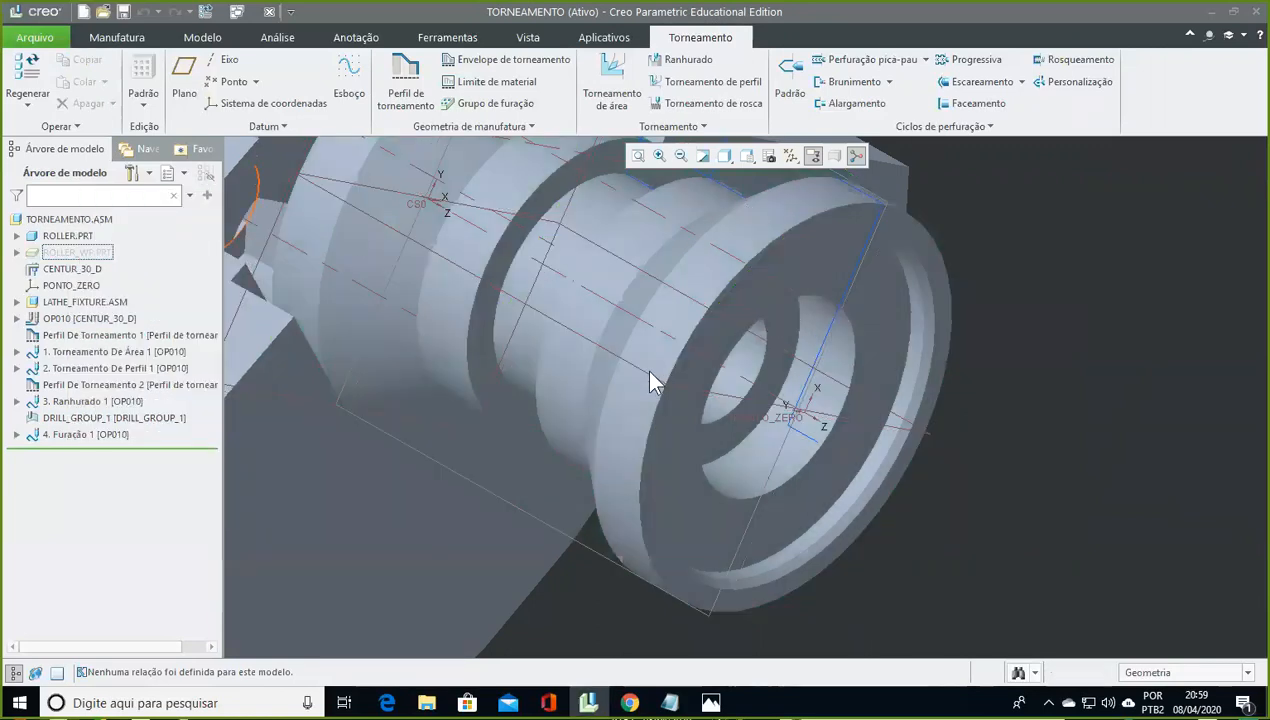
pyautogui.click(283, 38)
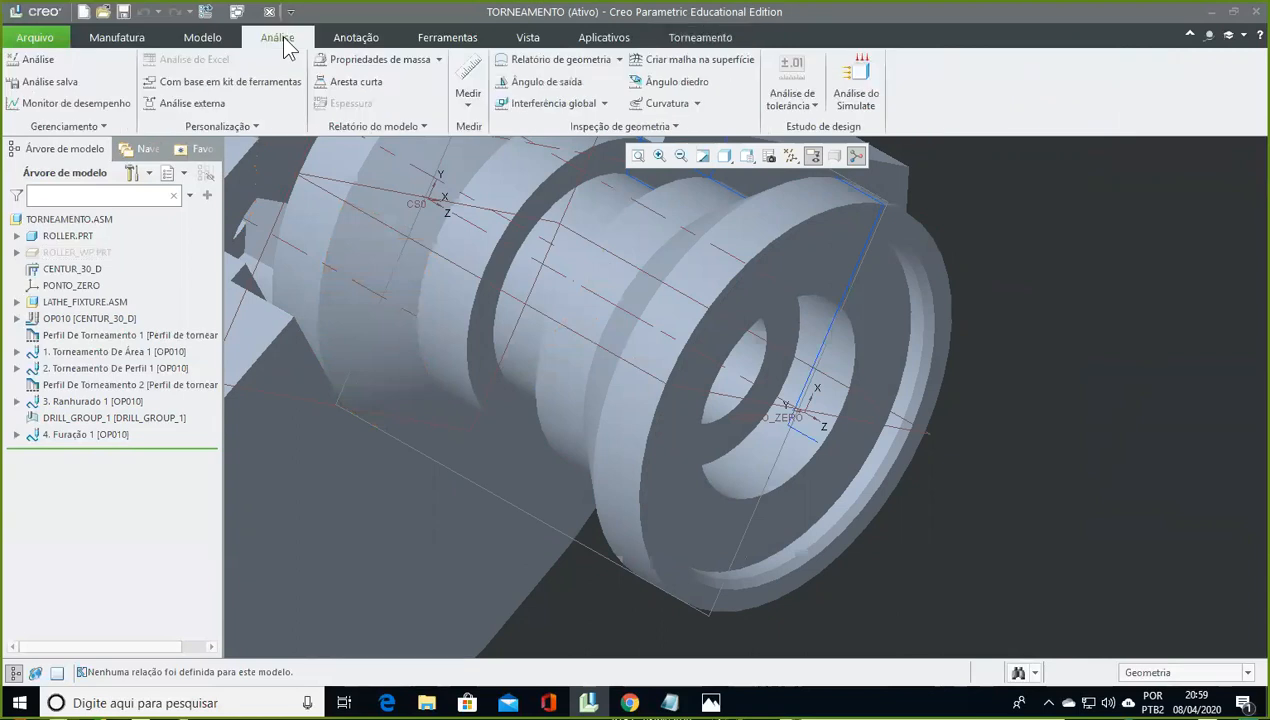
pyautogui.click(468, 75)
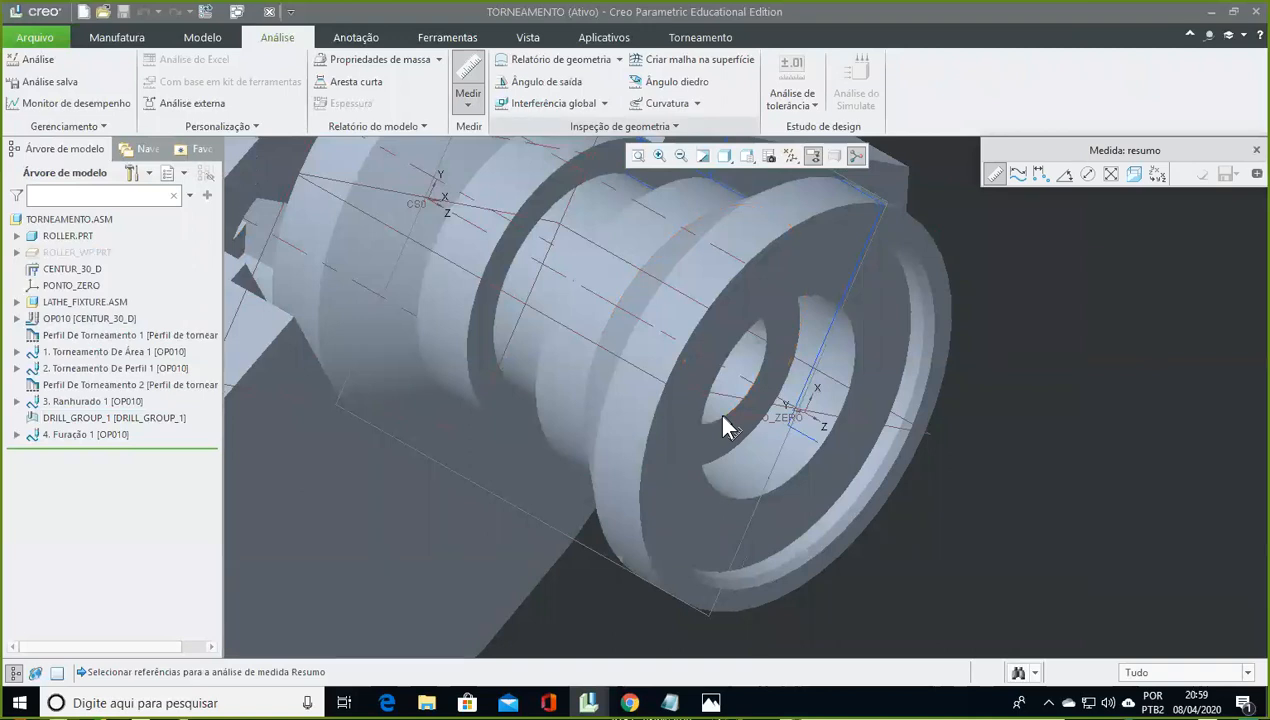
pyautogui.click(722, 418)
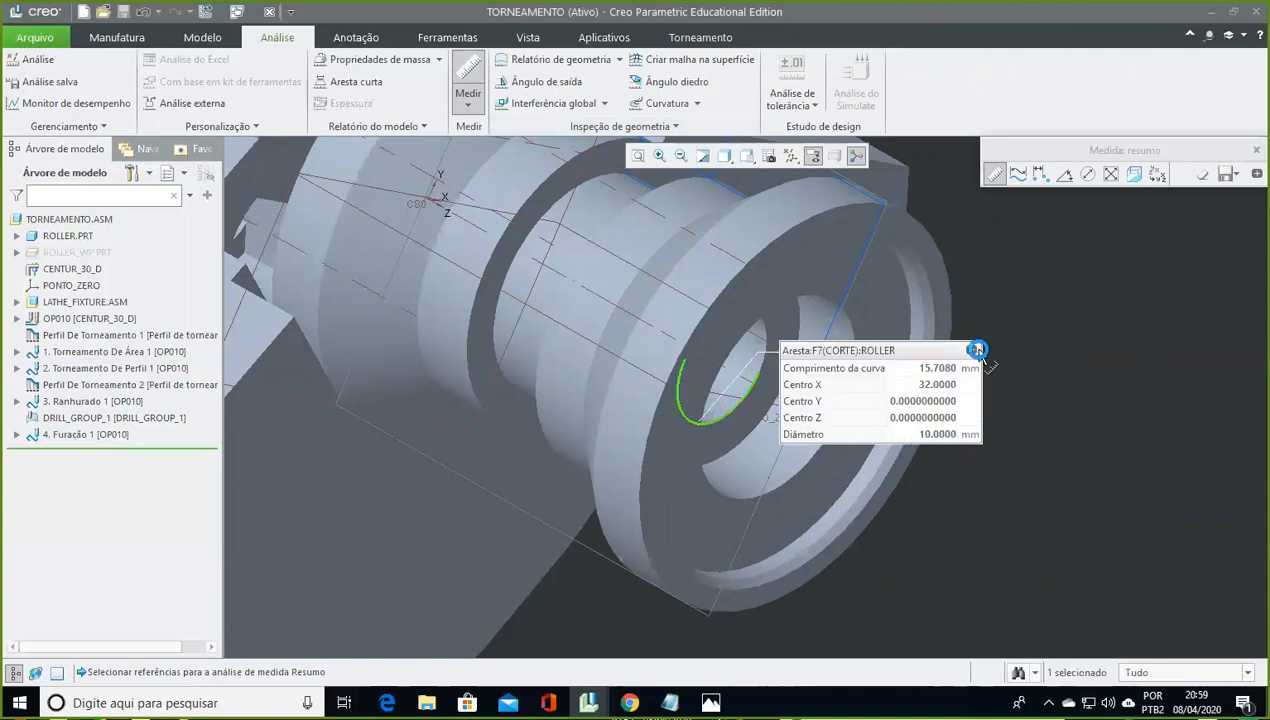
pyautogui.click(1256, 149)
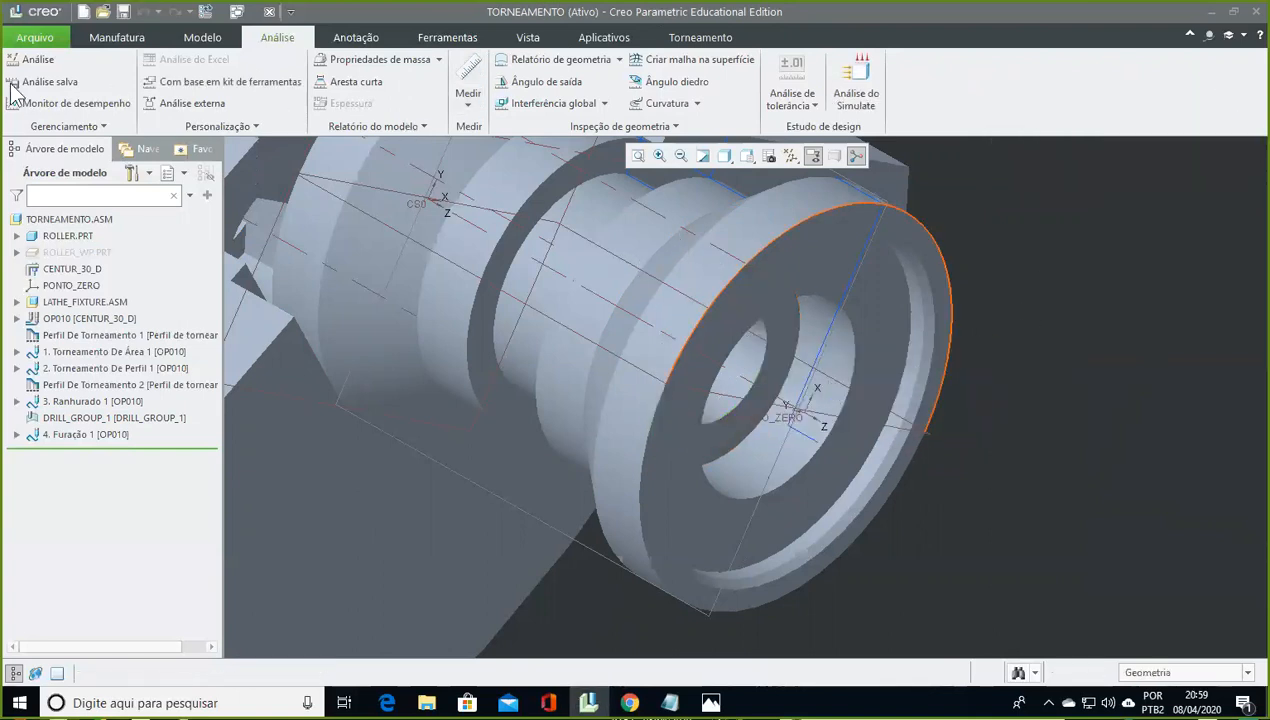
pyautogui.rightClick(66, 247)
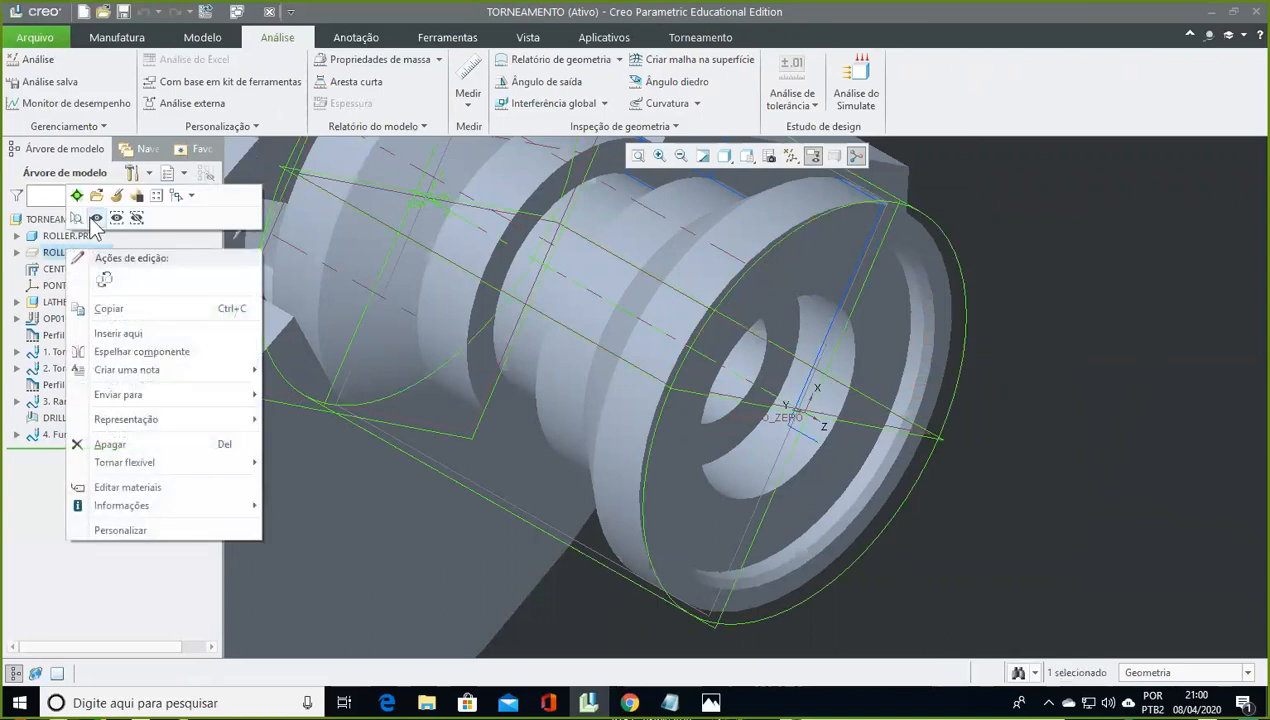
pyautogui.click(96, 219)
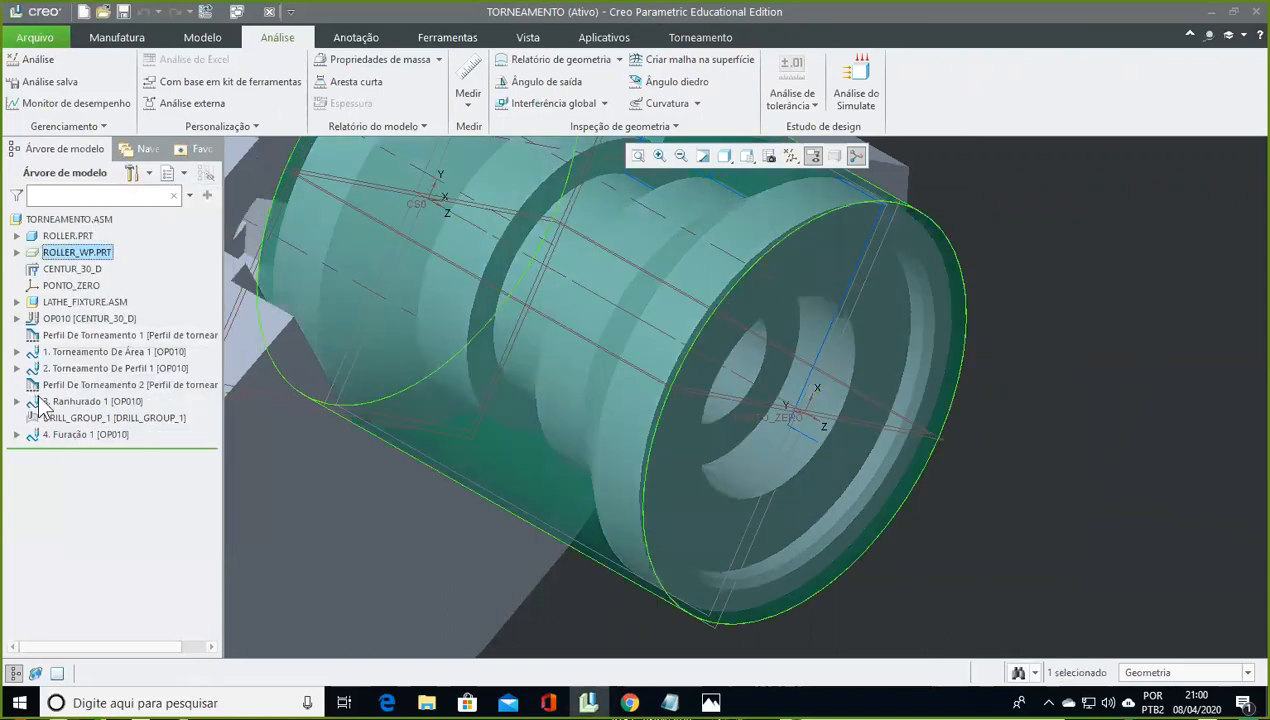
# Set drill T0303's cutting diameter to 10 mm in the tool setup, apply it and confirm the tool change
pyautogui.click(73, 436)
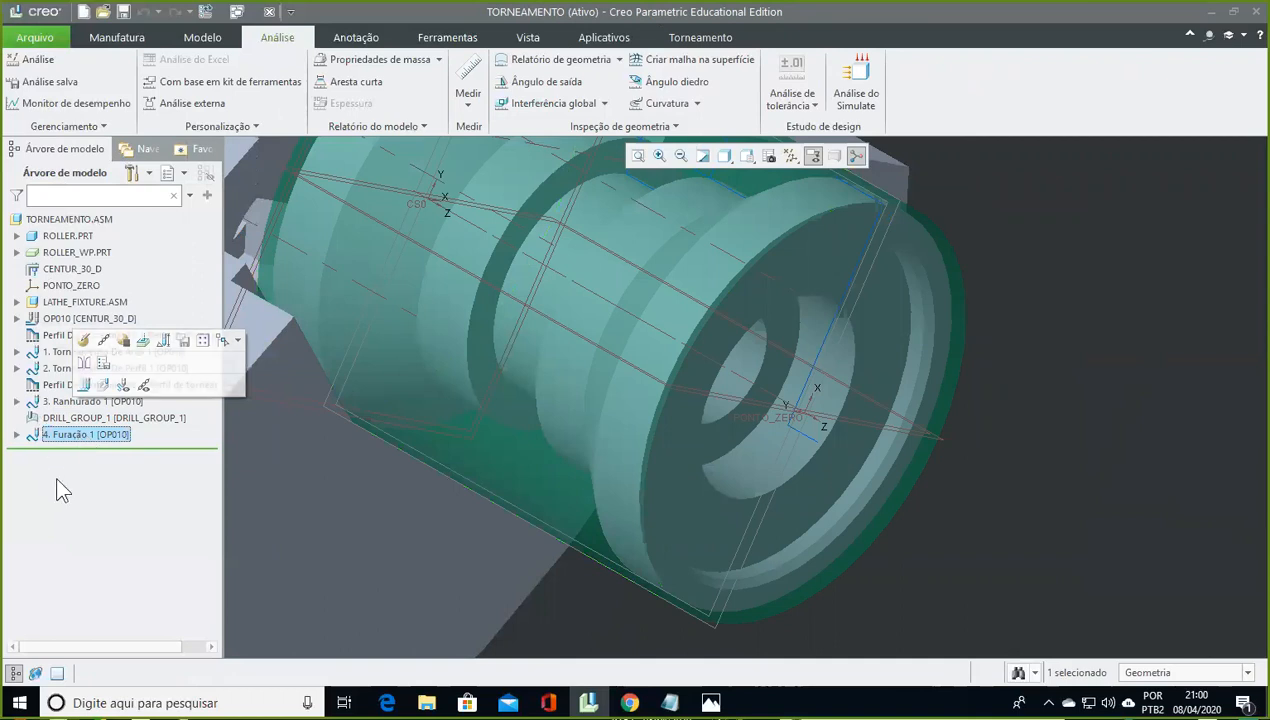
pyautogui.click(112, 38)
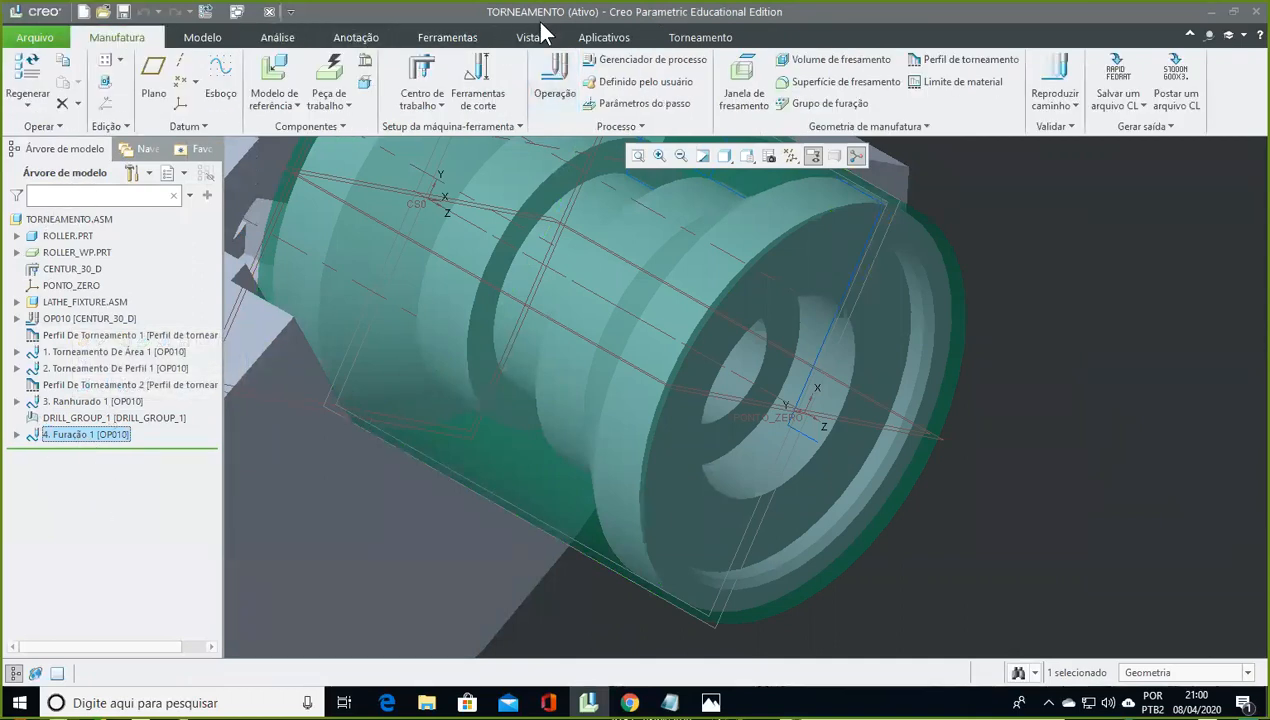
pyautogui.click(477, 78)
pyautogui.click(634, 133)
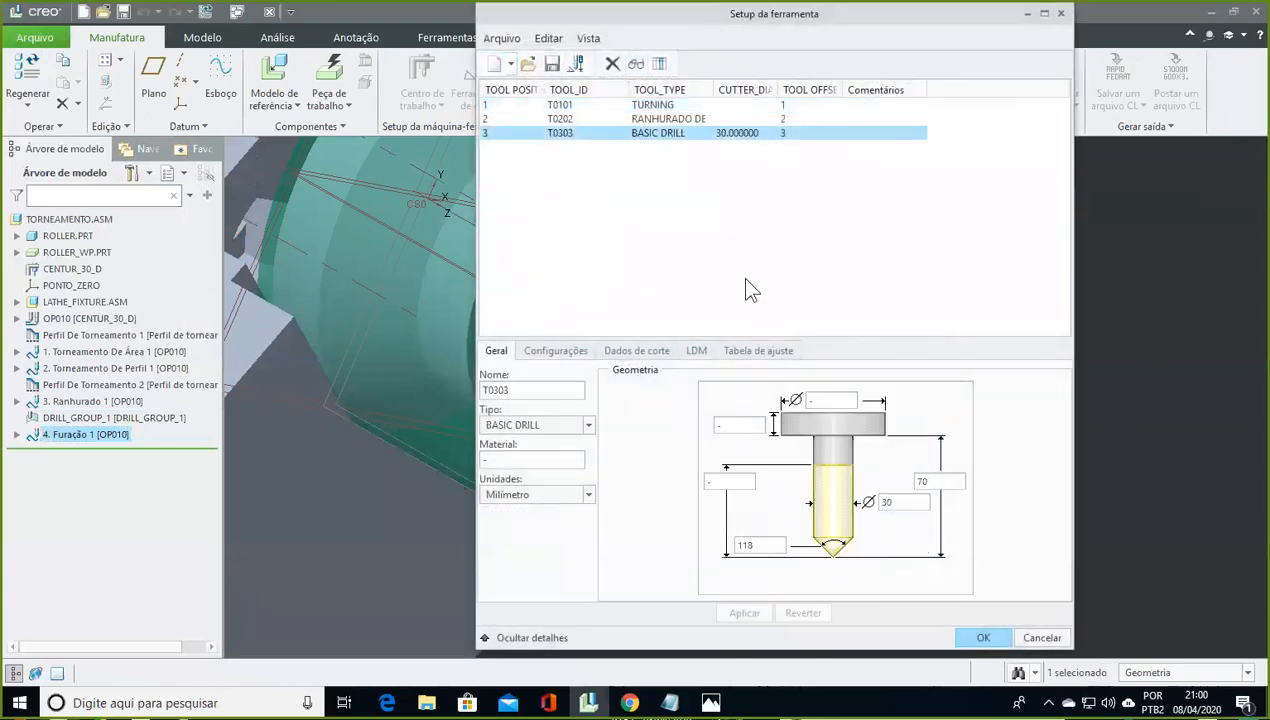
pyautogui.click(896, 503)
pyautogui.write('10')
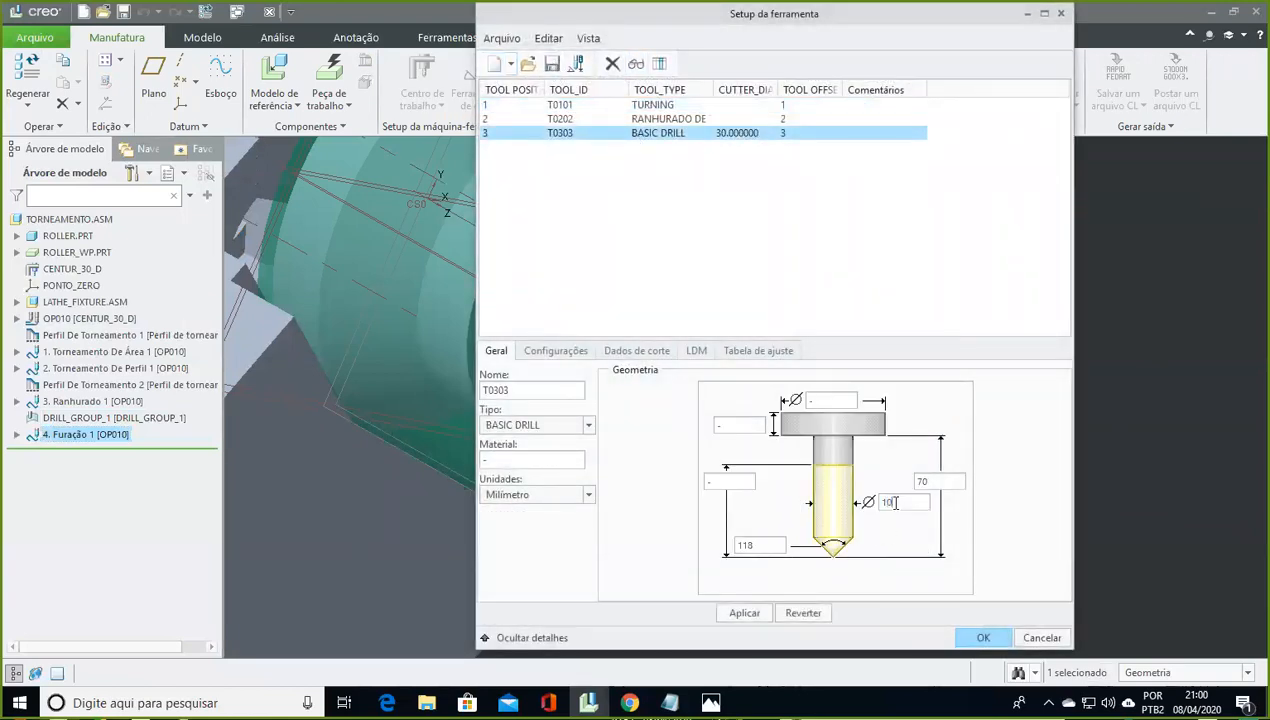
pyautogui.click(750, 610)
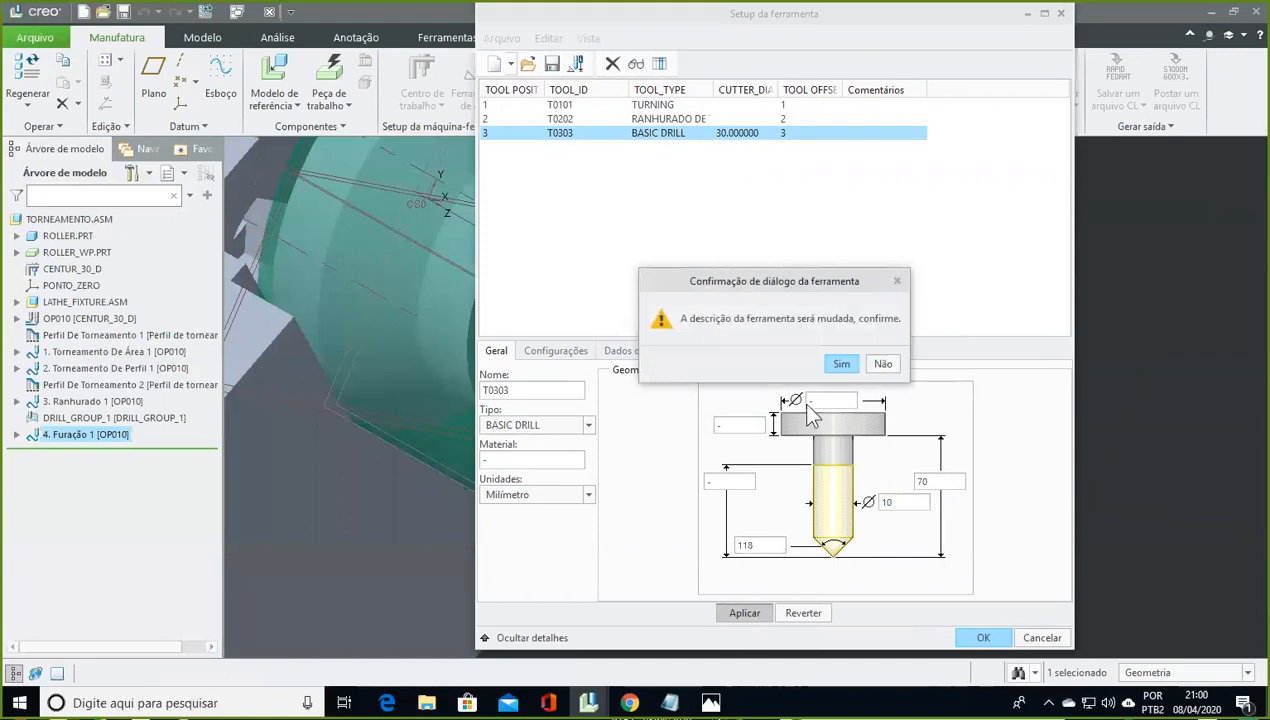
pyautogui.click(840, 364)
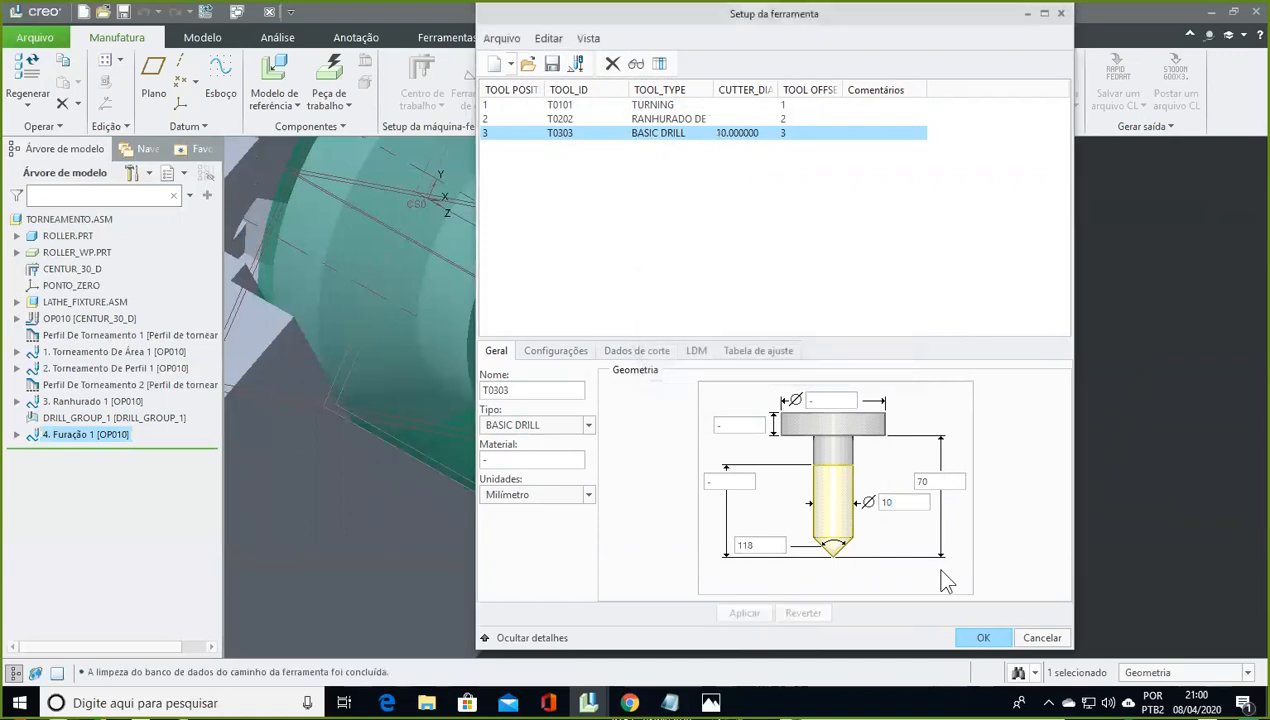
pyautogui.click(980, 640)
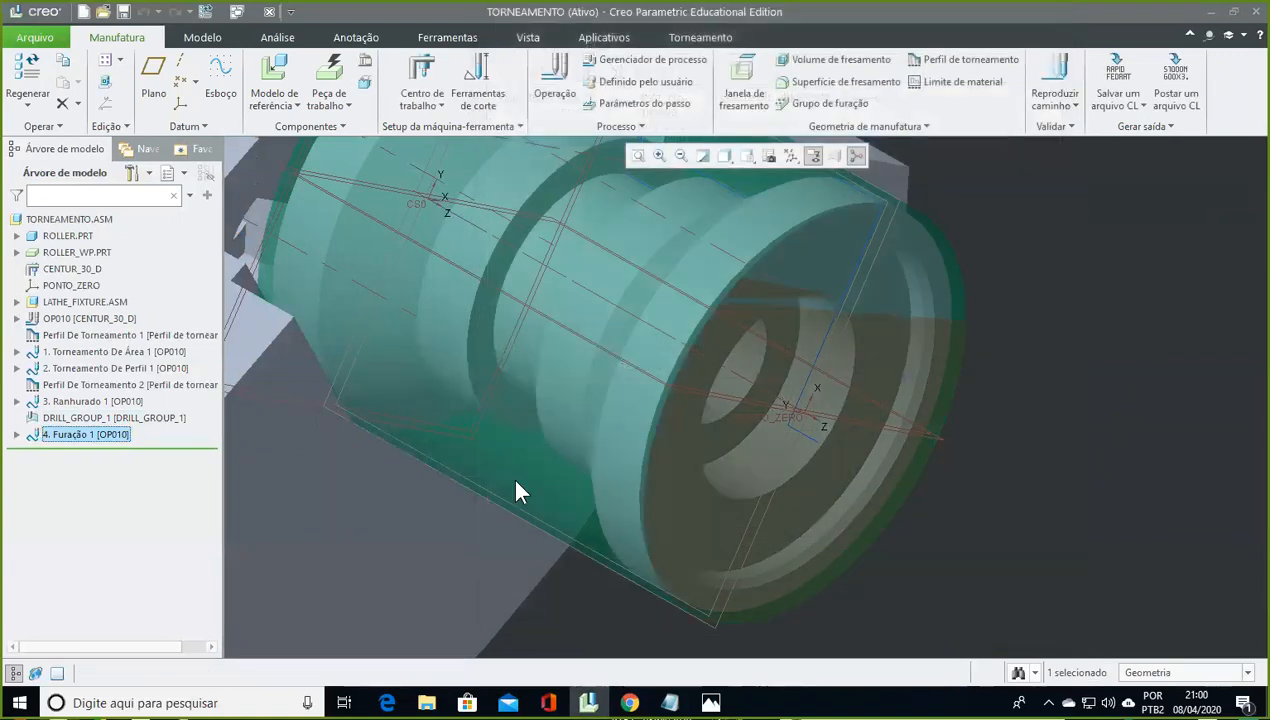
# Play the material removal simulation of operation OP010 and examine the drilled hole on the end face
pyautogui.doubleClick(64, 318)
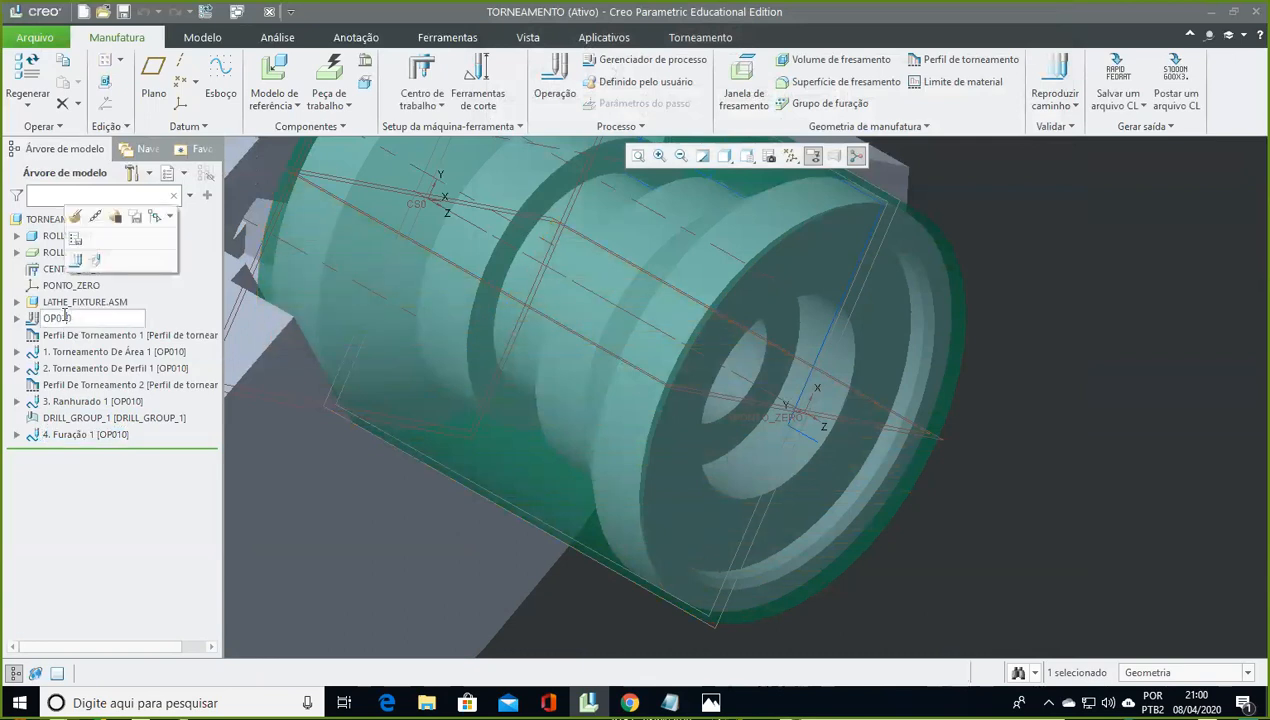
pyautogui.click(182, 322)
pyautogui.rightClick(134, 318)
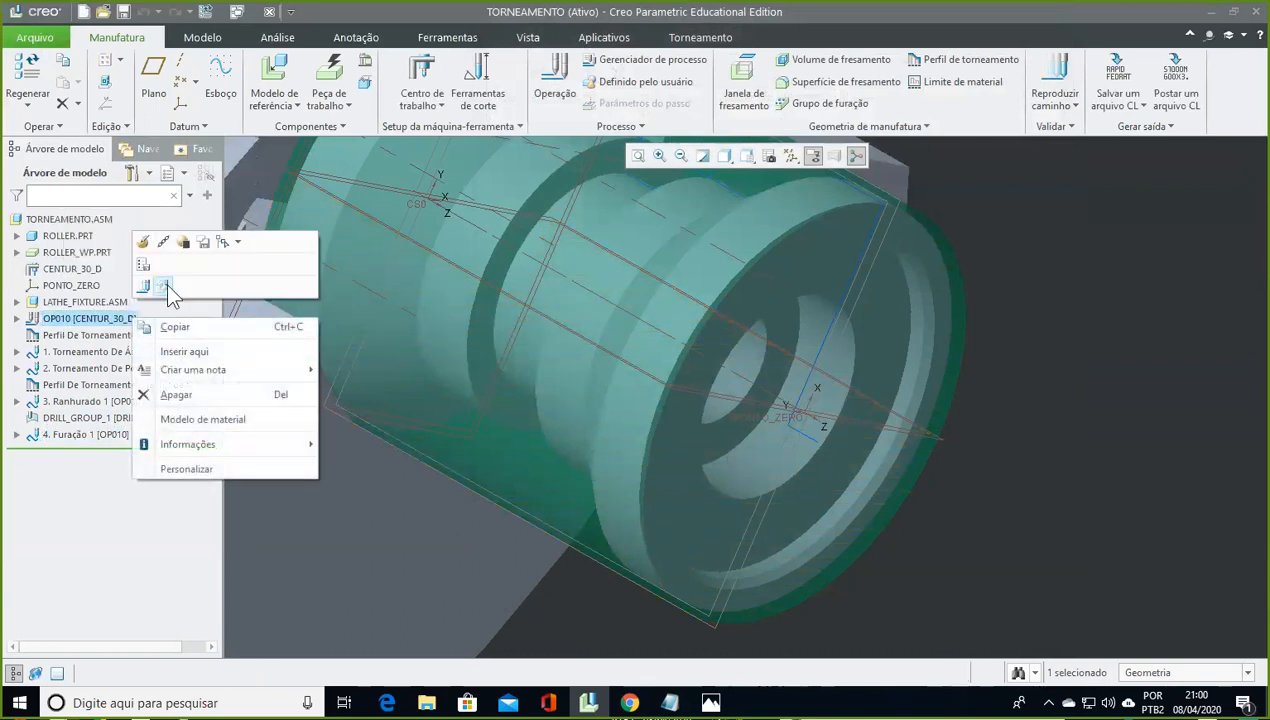
pyautogui.click(164, 287)
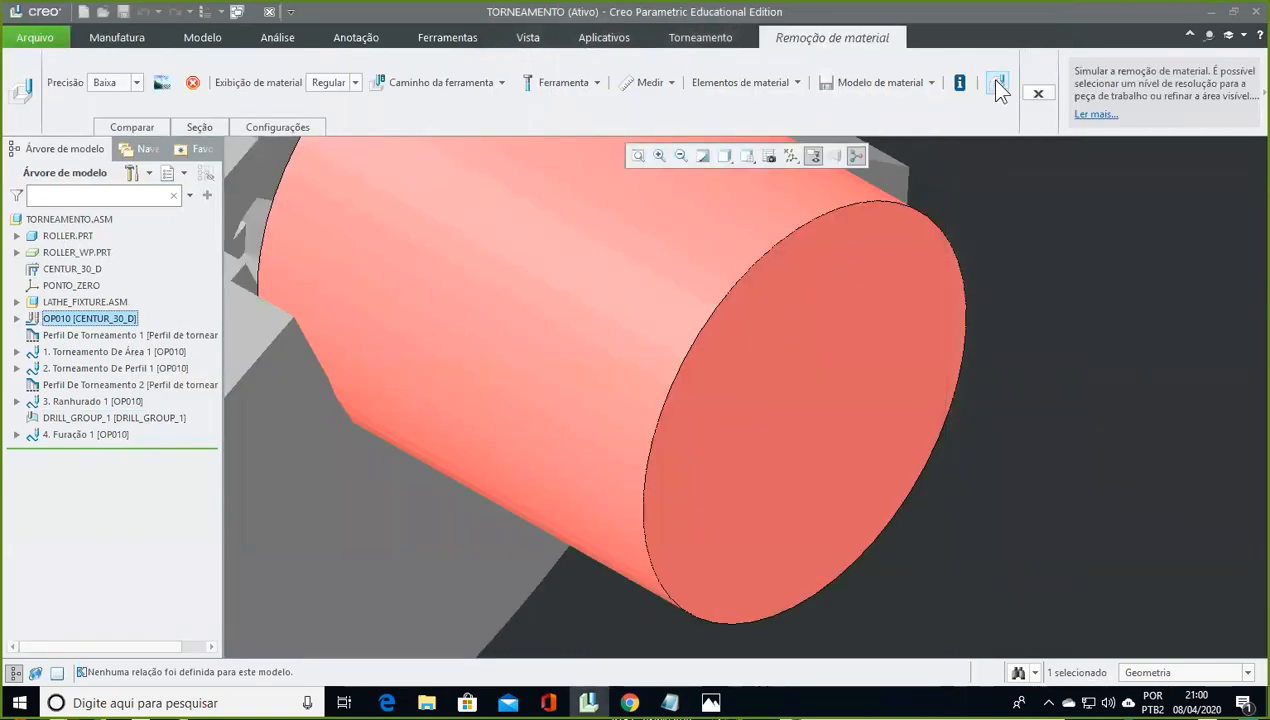
pyautogui.click(998, 85)
pyautogui.click(1187, 448)
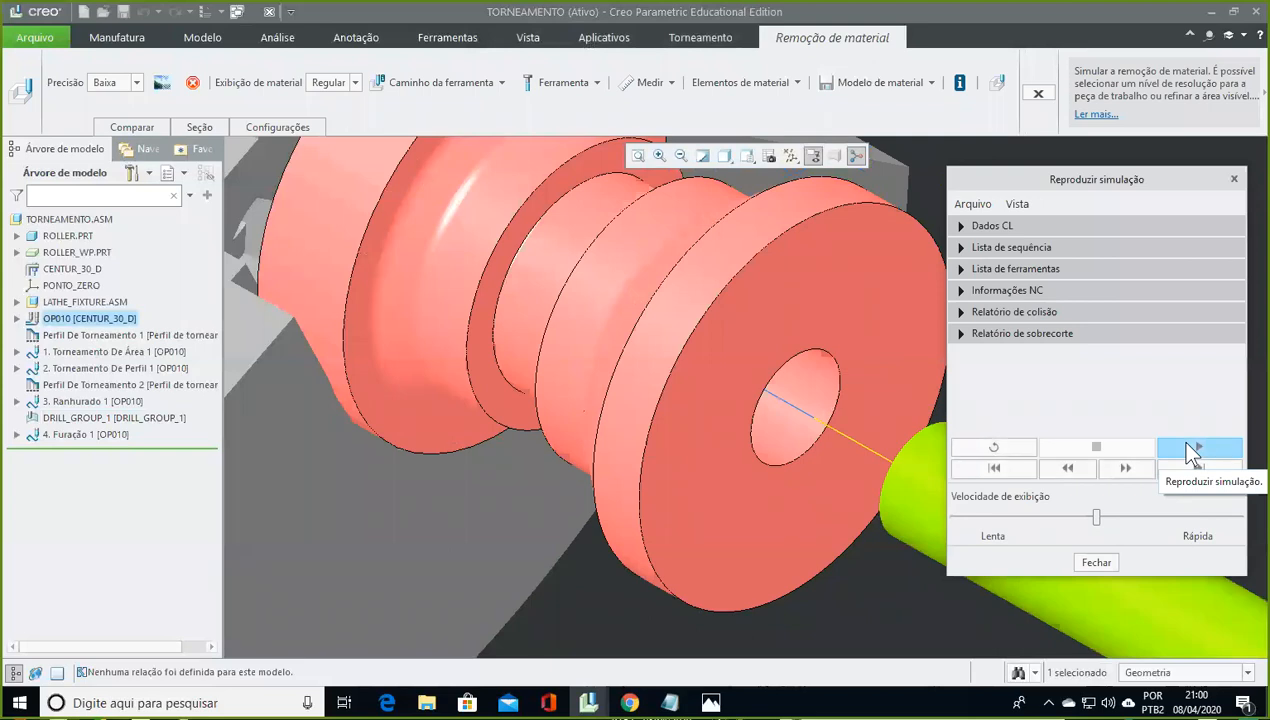
pyautogui.click(570, 585)
pyautogui.moveTo(570, 585); pyautogui.dragTo(534, 534, button='middle')
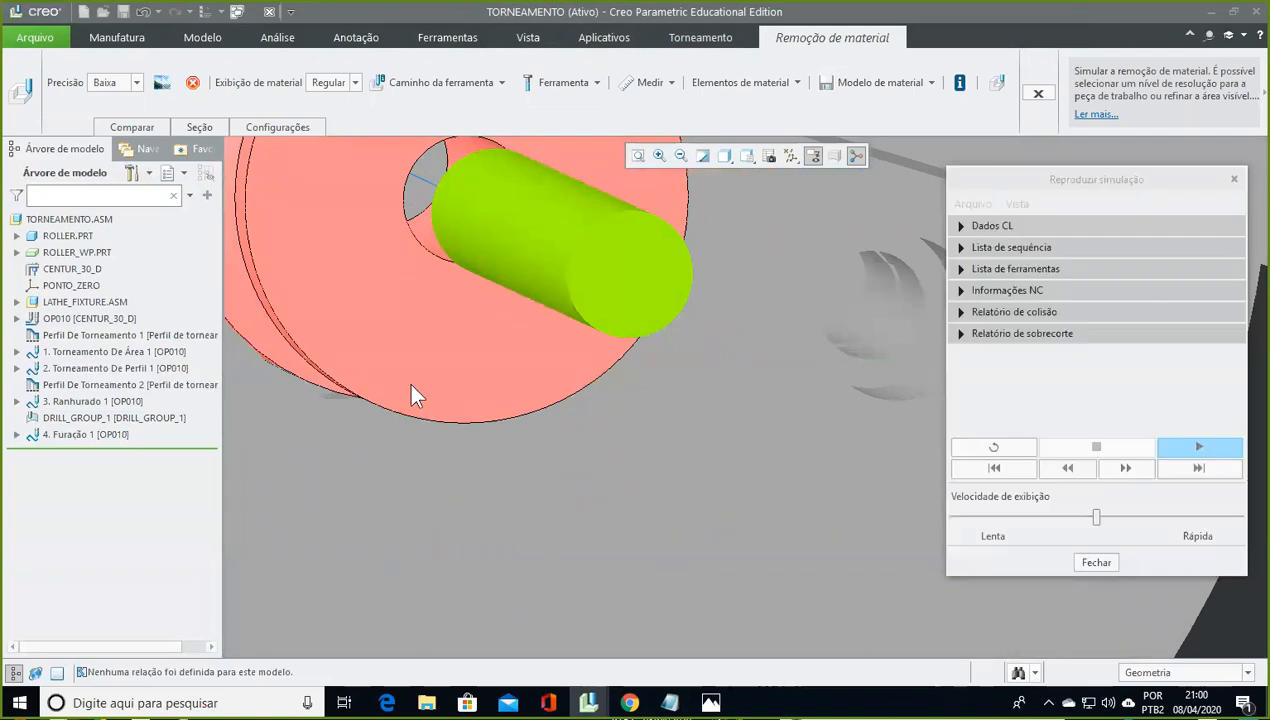
pyautogui.moveTo(391, 473); pyautogui.dragTo(355, 420, button='middle')
pyautogui.scroll(-3, 403, 431)
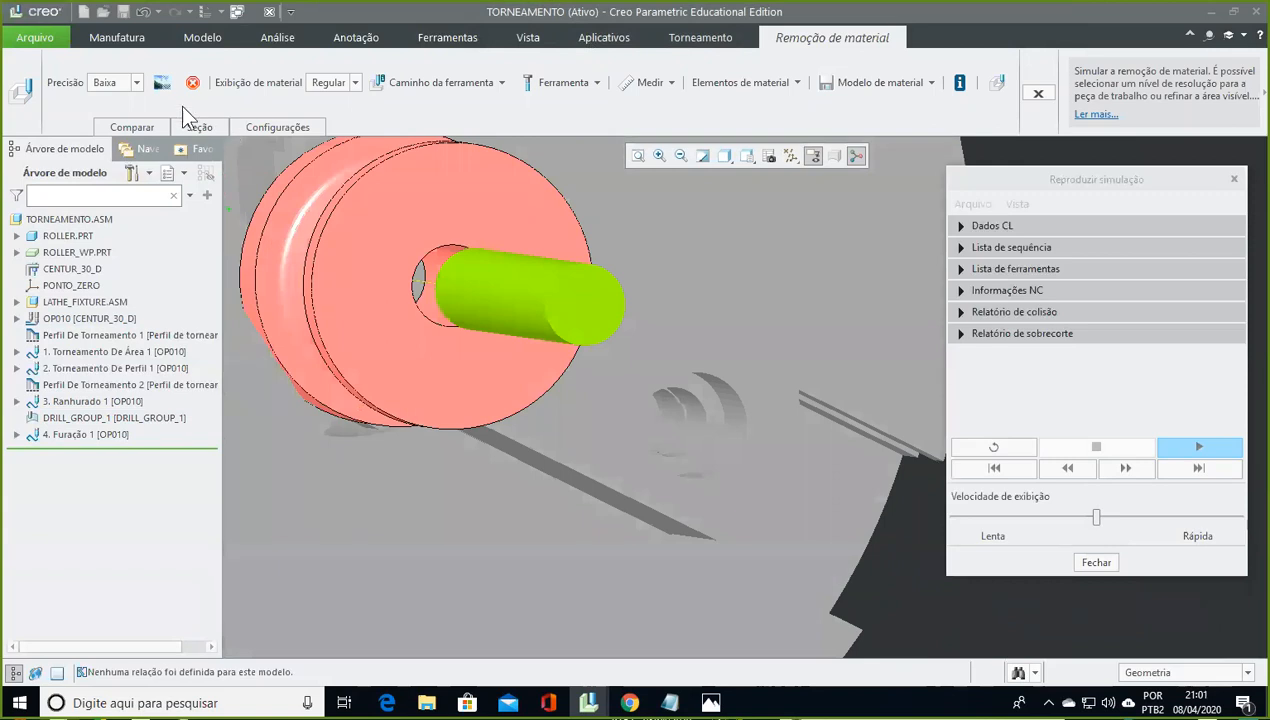
# Compare the simulated stock with the target part at 0.00 adjustment, examine the deviation colours all around, and close the simulation
pyautogui.click(153, 124)
pyautogui.click(315, 167)
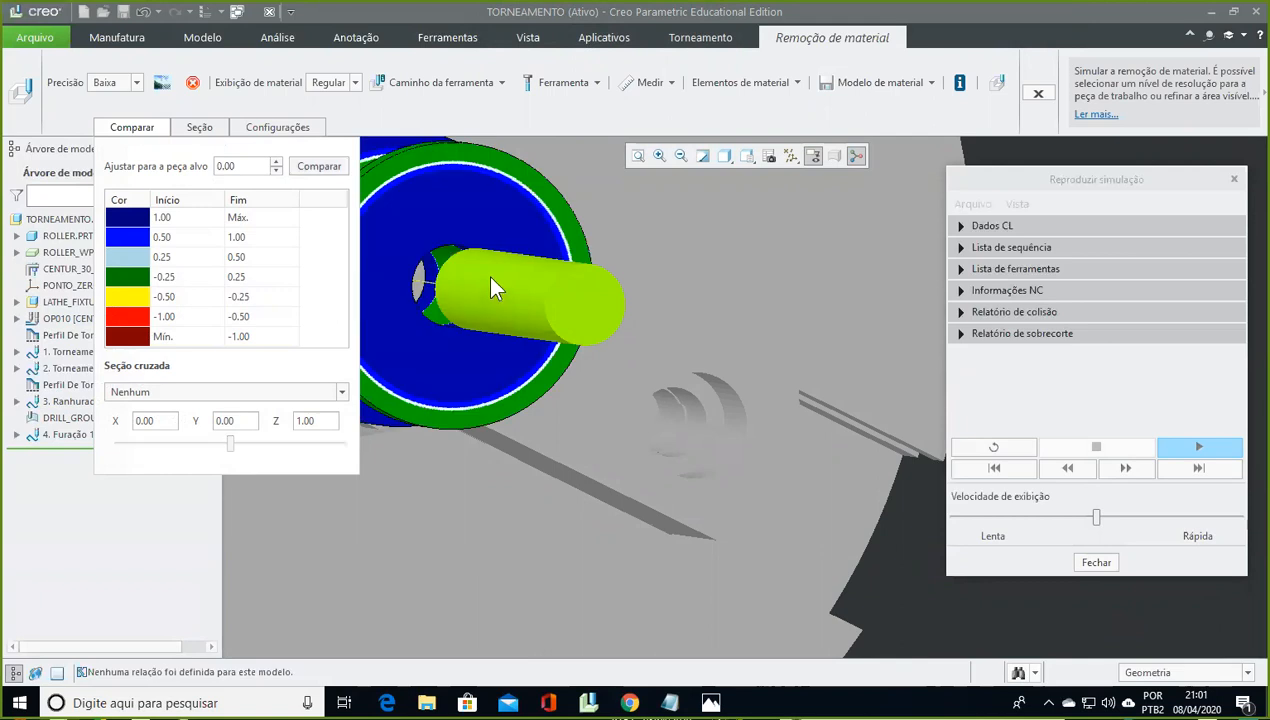
pyautogui.scroll(3, 418, 272)
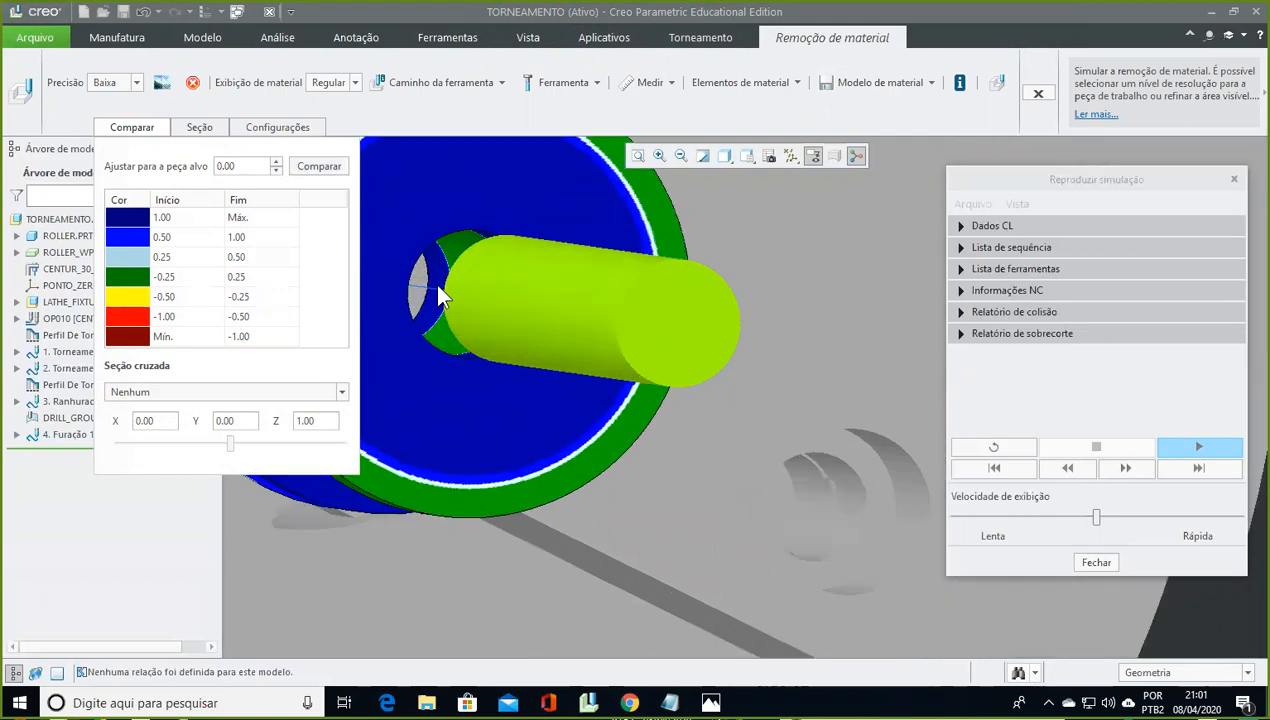
pyautogui.keyDown('ctrl'); pyautogui.moveTo(448, 352); pyautogui.dragTo(527, 375, button='middle'); pyautogui.keyUp('ctrl')
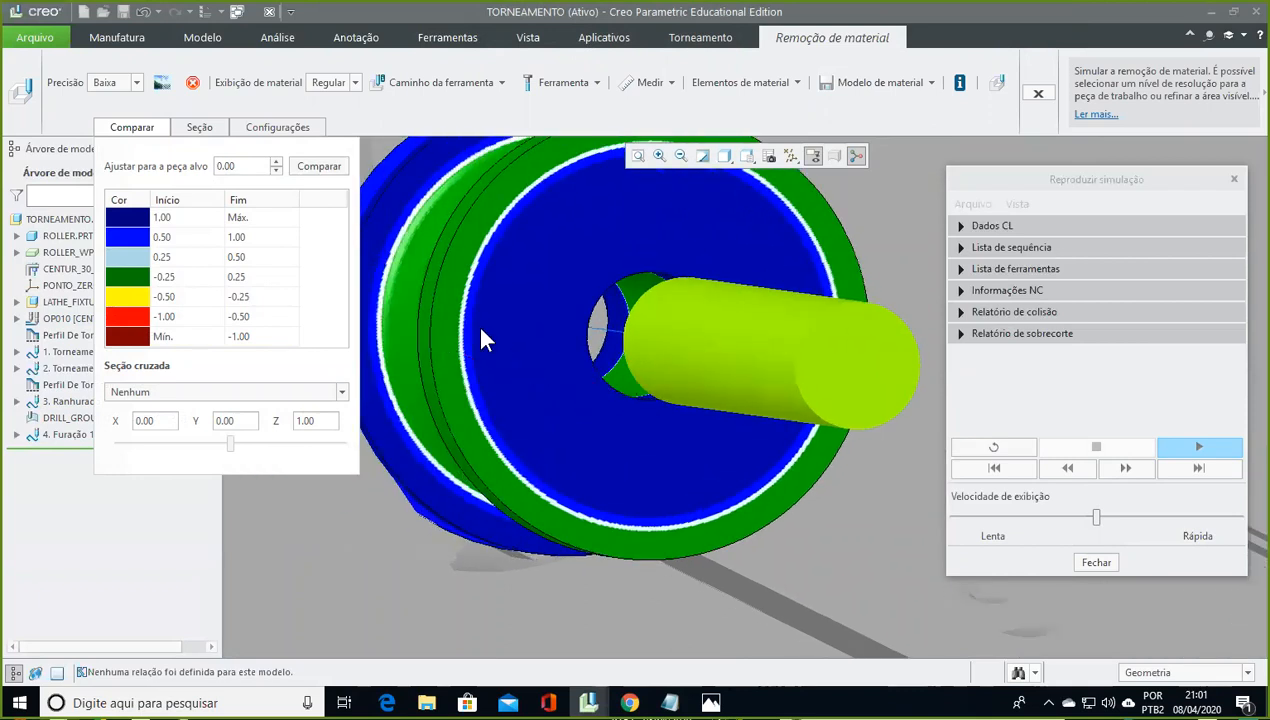
pyautogui.moveTo(496, 306); pyautogui.dragTo(612, 422, button='middle')
pyautogui.moveTo(579, 383); pyautogui.dragTo(646, 346, button='middle')
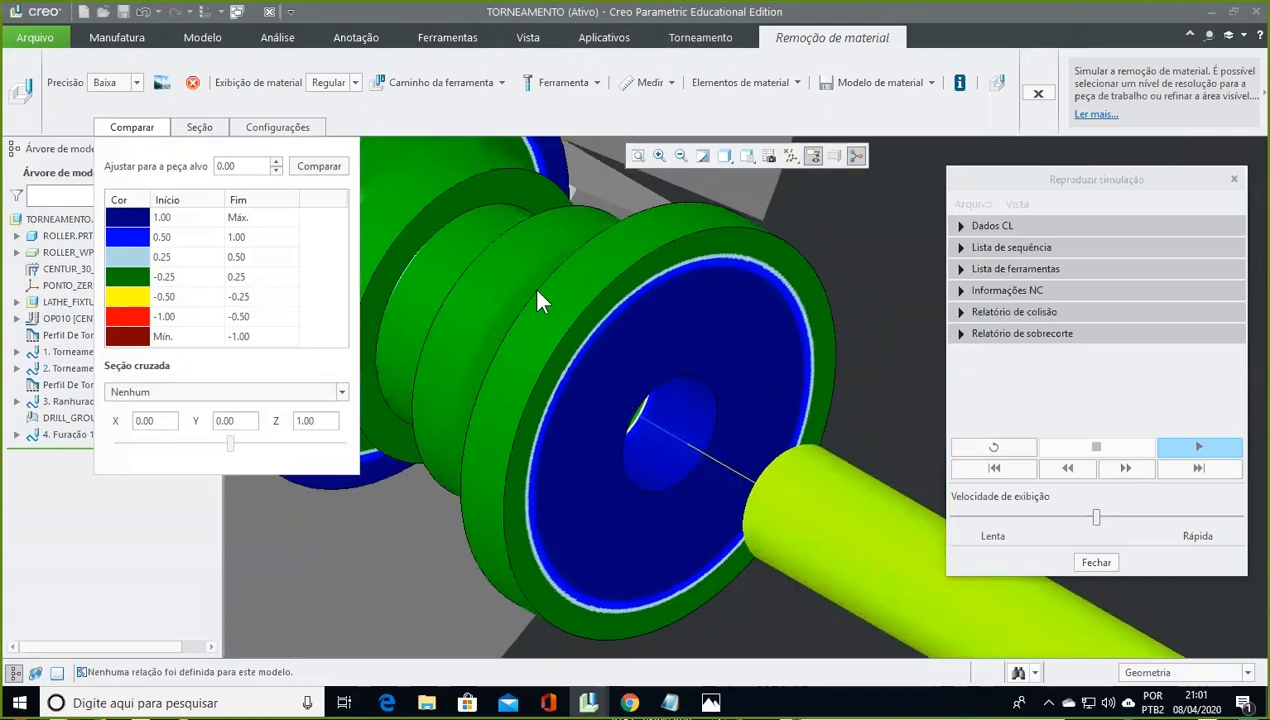
pyautogui.moveTo(630, 355); pyautogui.dragTo(480, 225, button='middle')
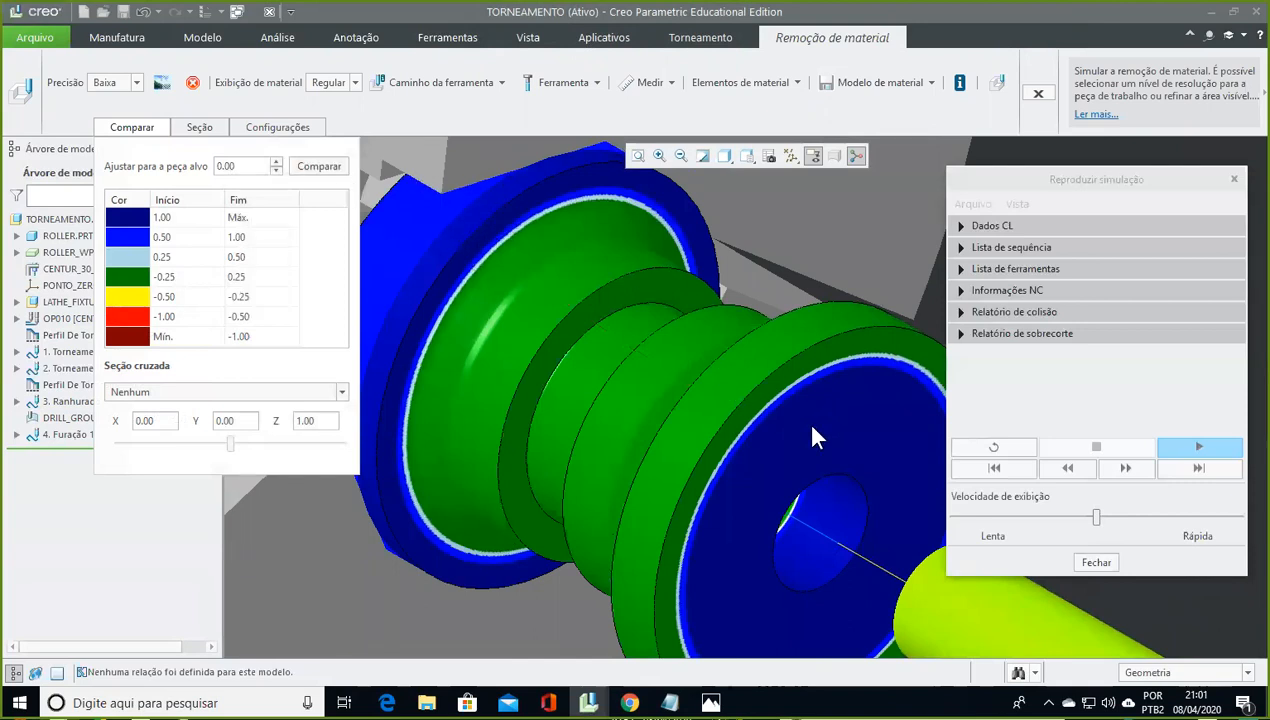
pyautogui.moveTo(618, 445)
pyautogui.mouseDown(button='middle')
pyautogui.moveTo(717, 445)
pyautogui.moveTo(581, 437)
pyautogui.moveTo(612, 428)
pyautogui.mouseUp(button='middle')
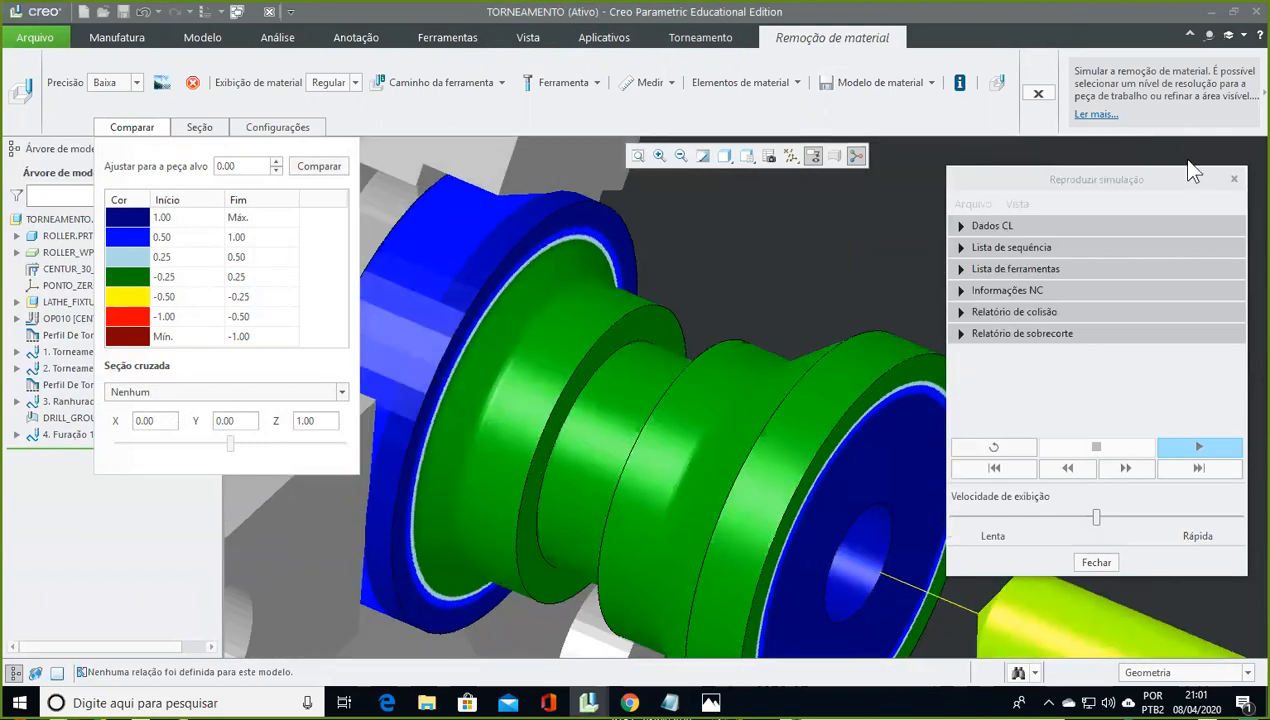
pyautogui.click(1234, 178)
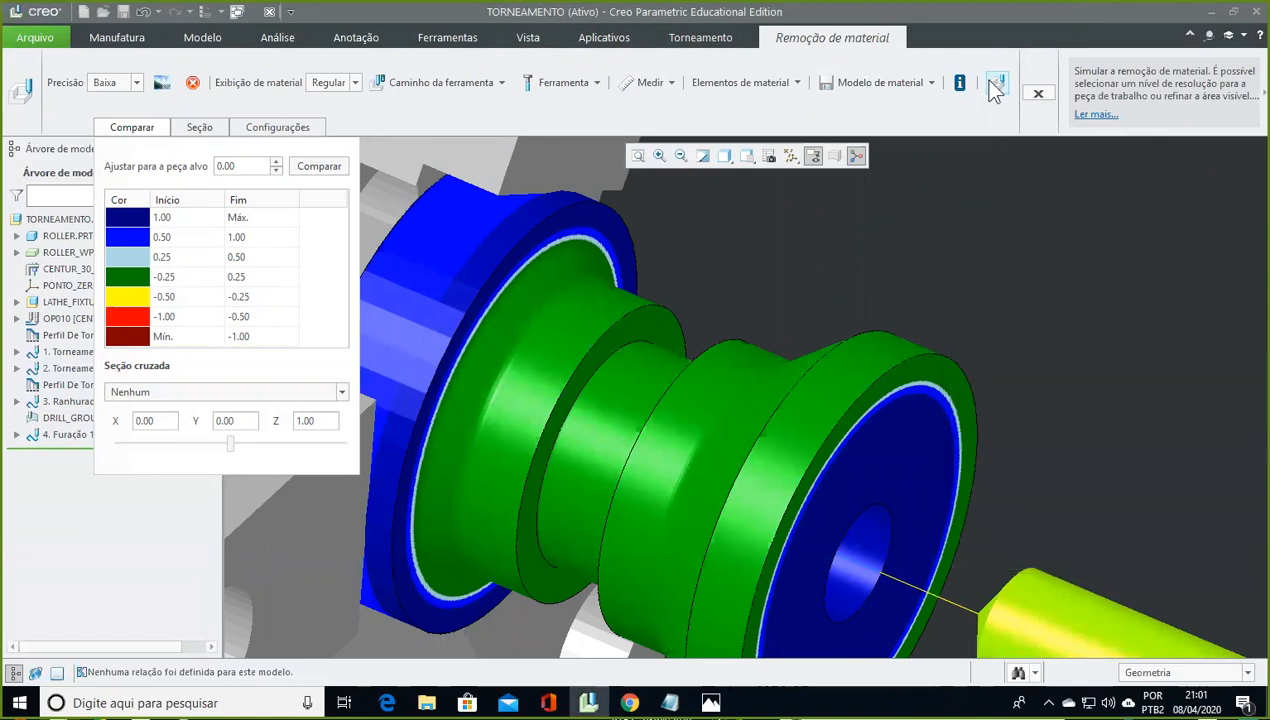
pyautogui.click(1038, 94)
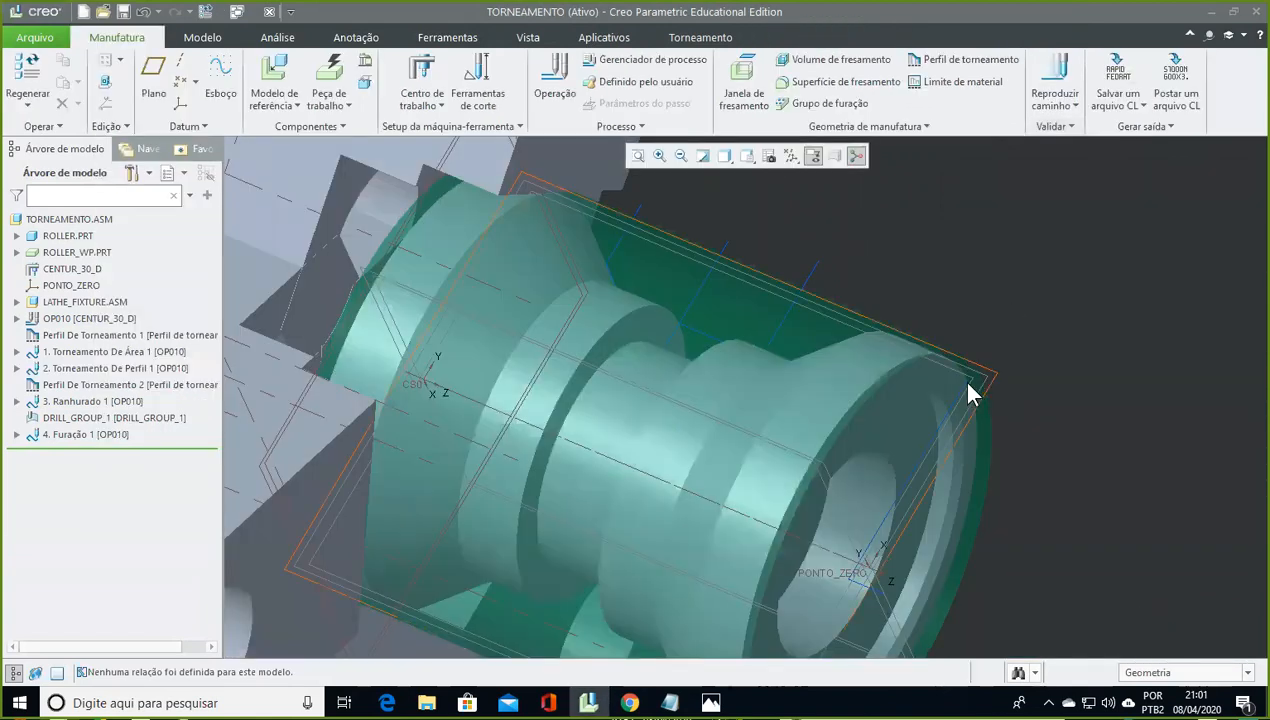